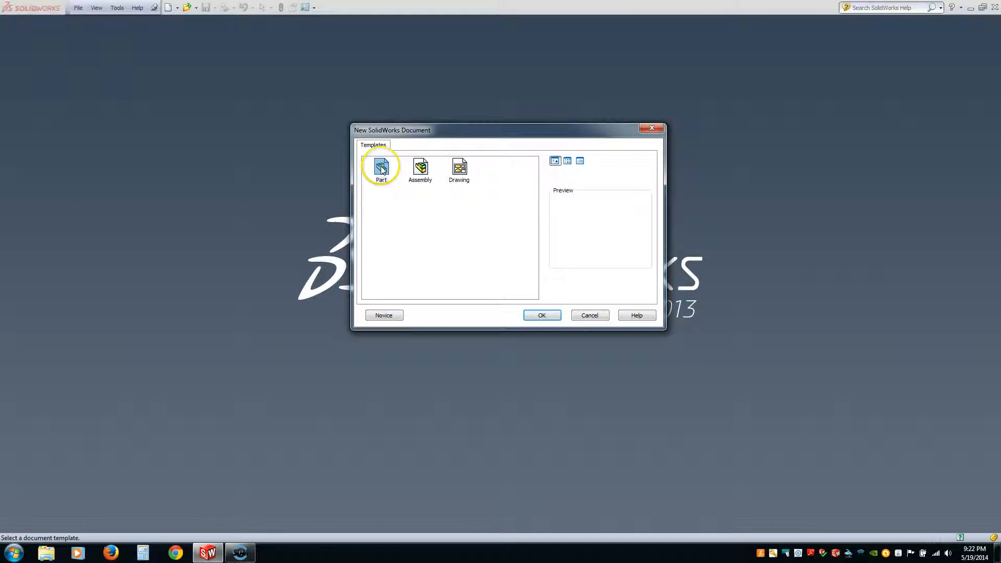
- Create a new part and start a line sketch on the Front Plane
{"action": "left_click", "coordinate": [554, 319]}
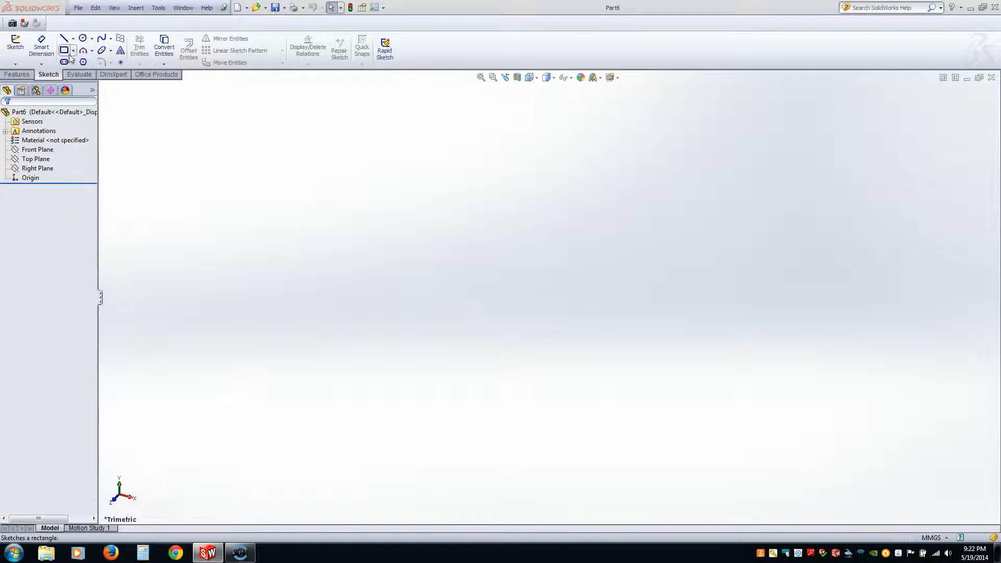
{"action": "left_click", "coordinate": [63, 40]}
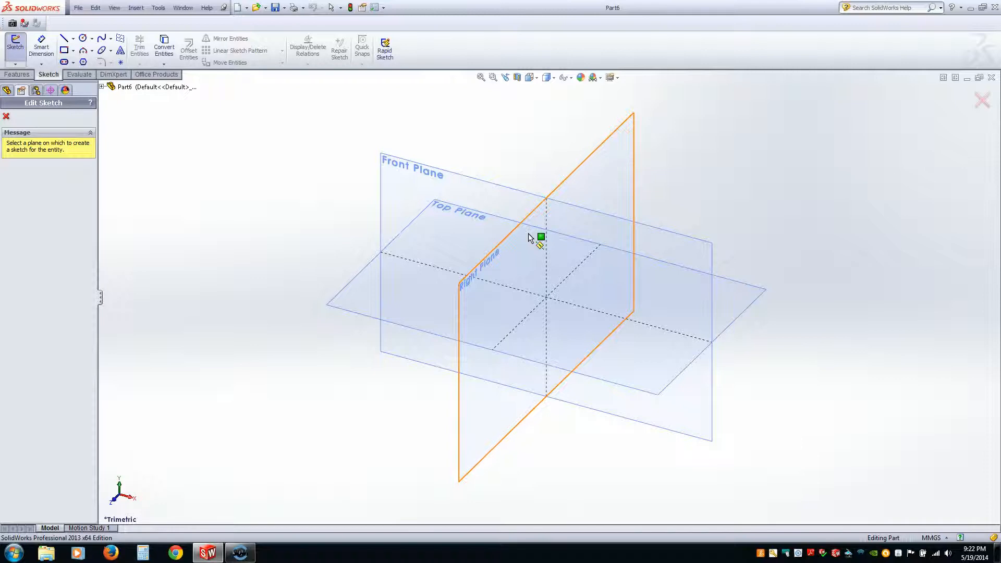
{"action": "left_click", "coordinate": [396, 161]}
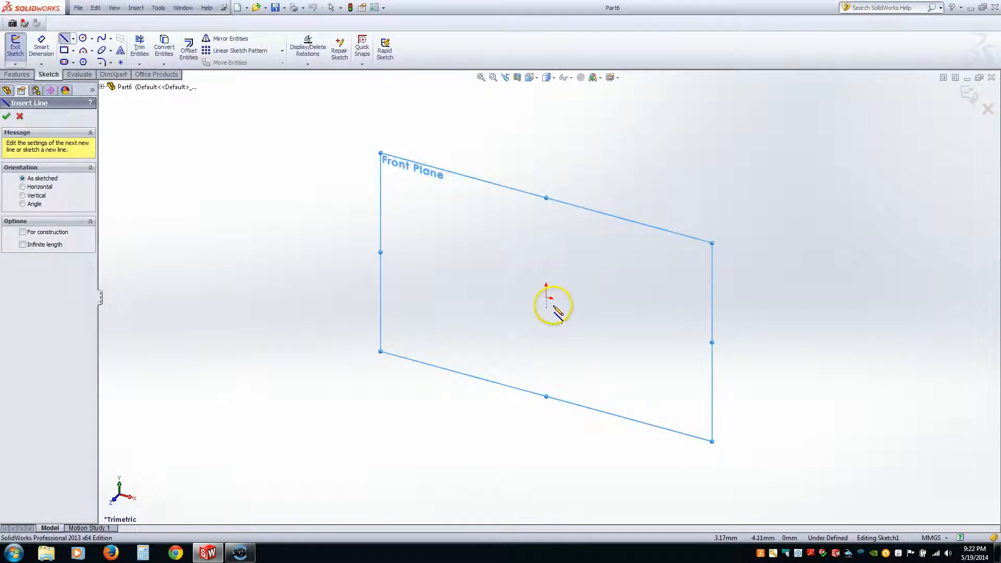
- Sketch a horizontal line about 15 mm long, running in the positive X direction from the origin
{"action": "scroll", "coordinate": [547, 293], "scroll_direction": "down", "scroll_amount": 4}
{"action": "scroll", "coordinate": [544, 270], "scroll_direction": "up", "scroll_amount": 1}
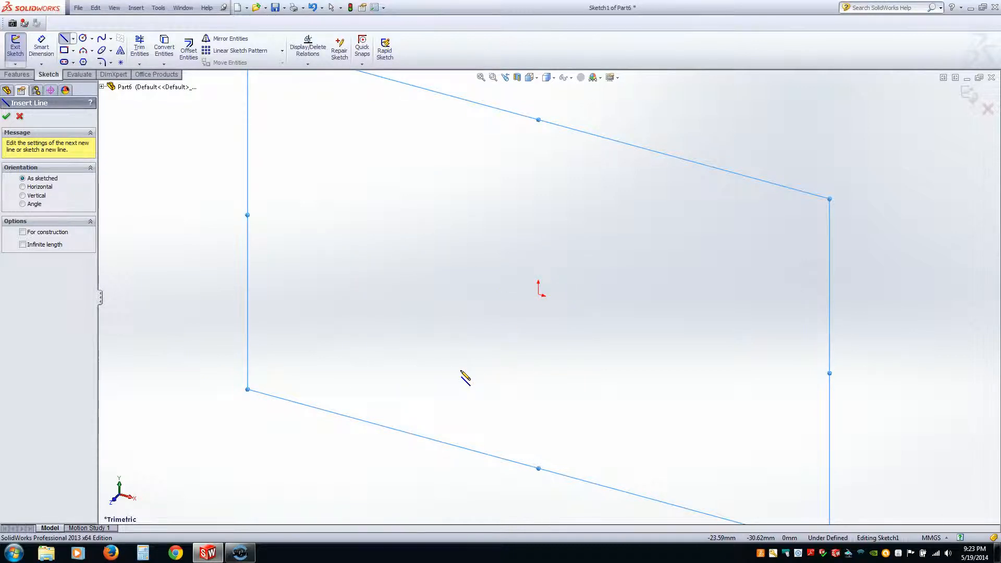
{"action": "left_click", "coordinate": [538, 294]}
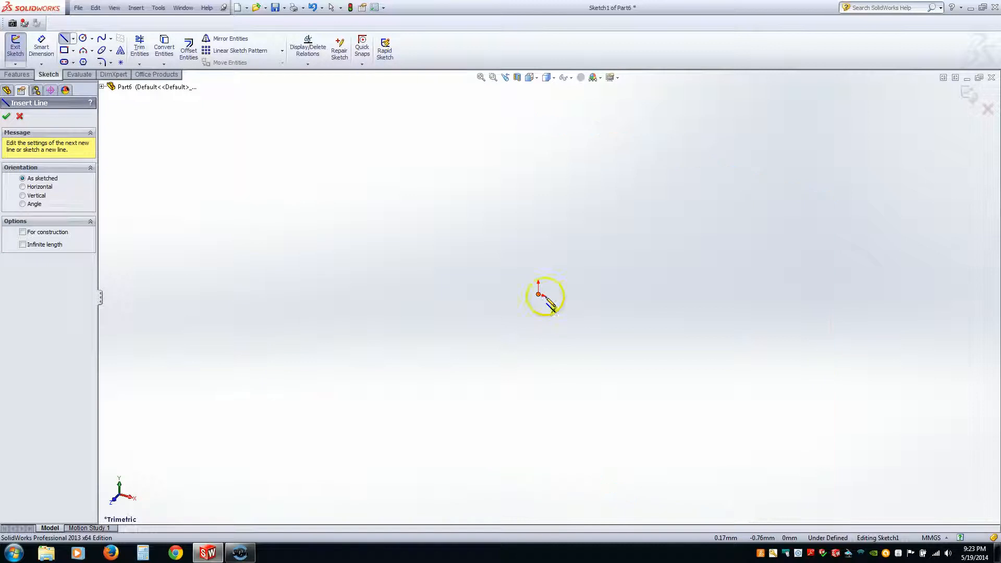
{"action": "left_click", "coordinate": [564, 297]}
{"action": "left_click", "coordinate": [562, 302]}
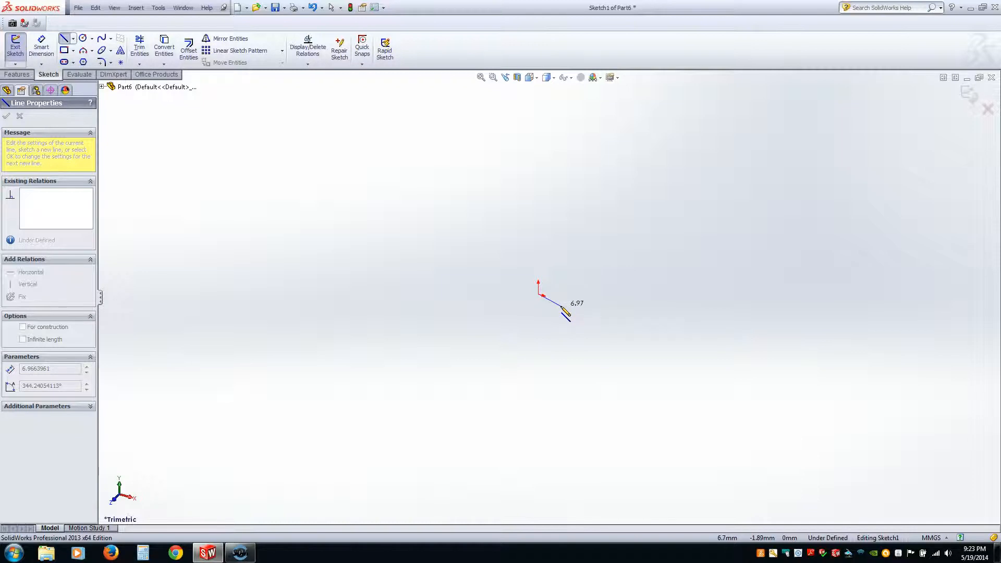
{"action": "left_click", "coordinate": [563, 298]}
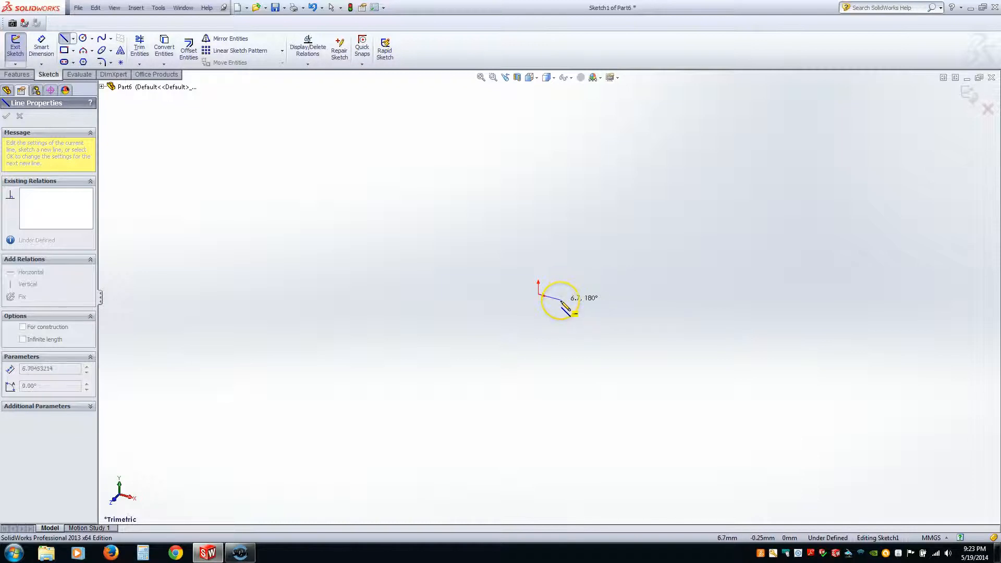
{"action": "left_click", "coordinate": [588, 308]}
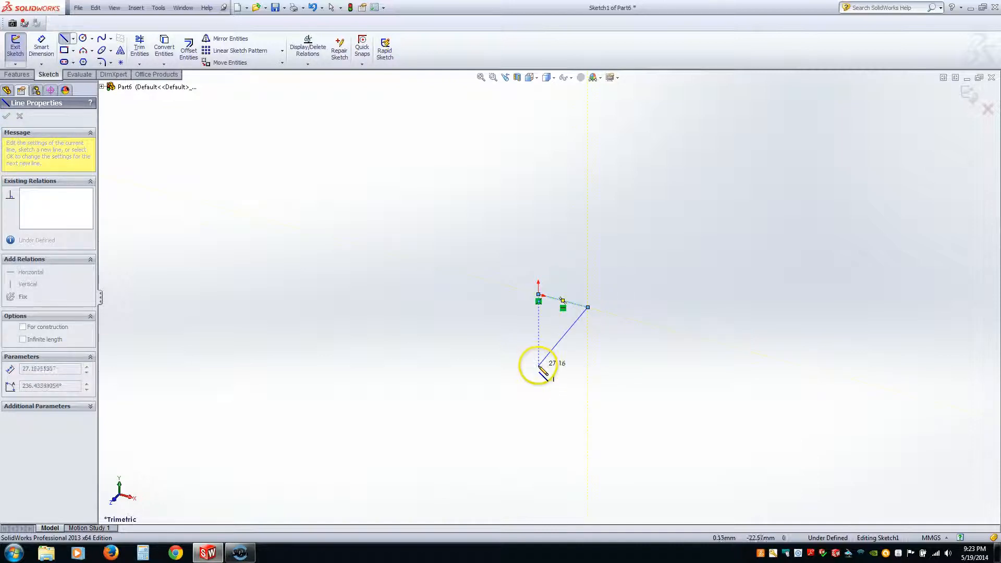
{"action": "key", "text": "Escape"}
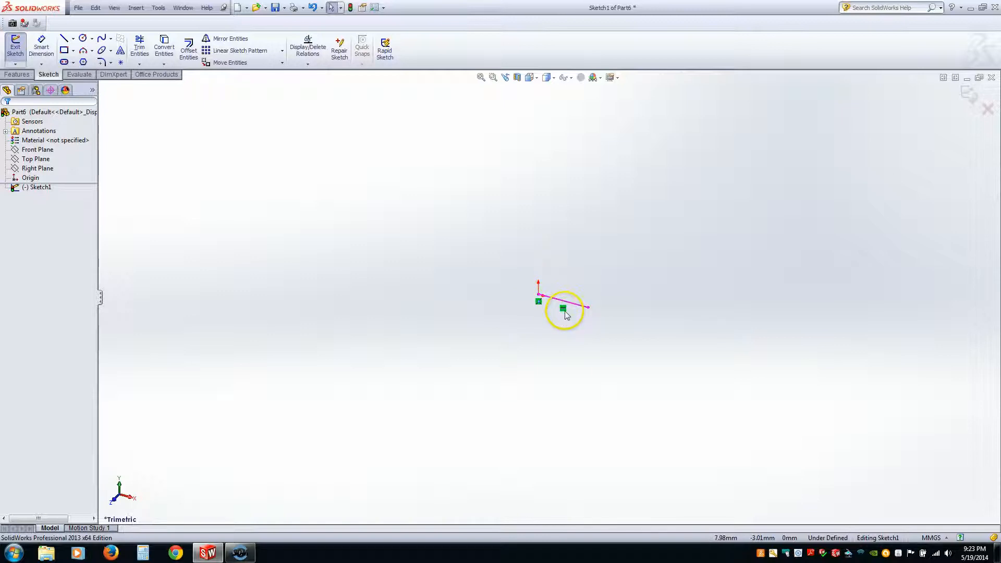
- Check the relations at the line's start point and midpoint, and orient the view to Front
{"action": "scroll", "coordinate": [565, 313], "scroll_direction": "down", "scroll_amount": 1}
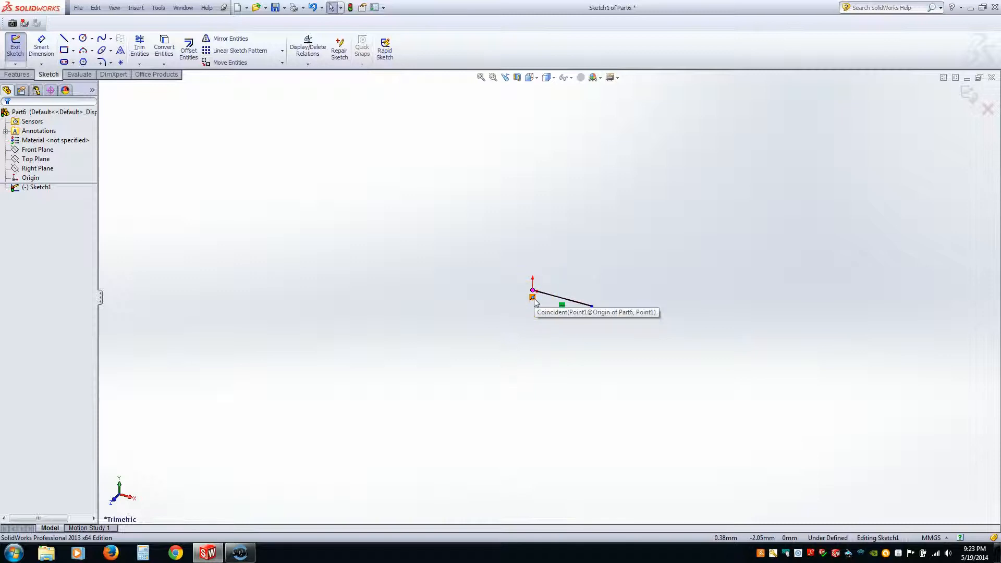
{"action": "left_click", "coordinate": [565, 307]}
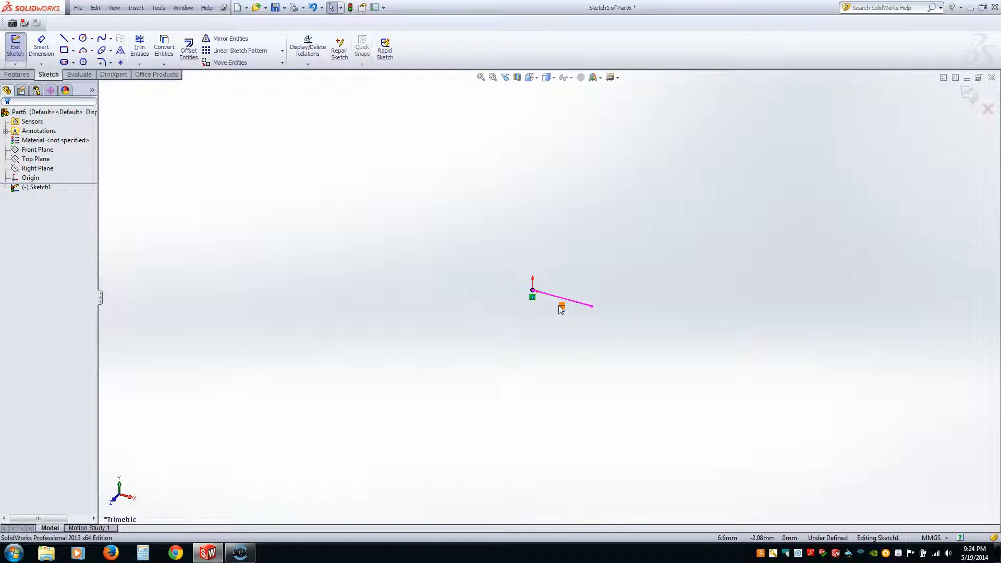
{"action": "key", "text": "ctrl+1"}
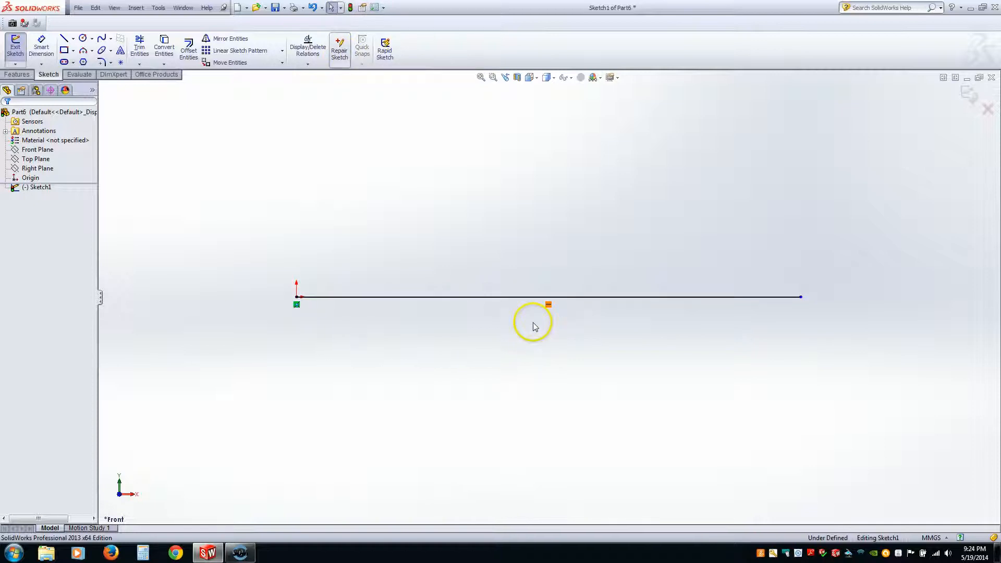
{"action": "scroll", "coordinate": [533, 322], "scroll_direction": "up", "scroll_amount": 6}
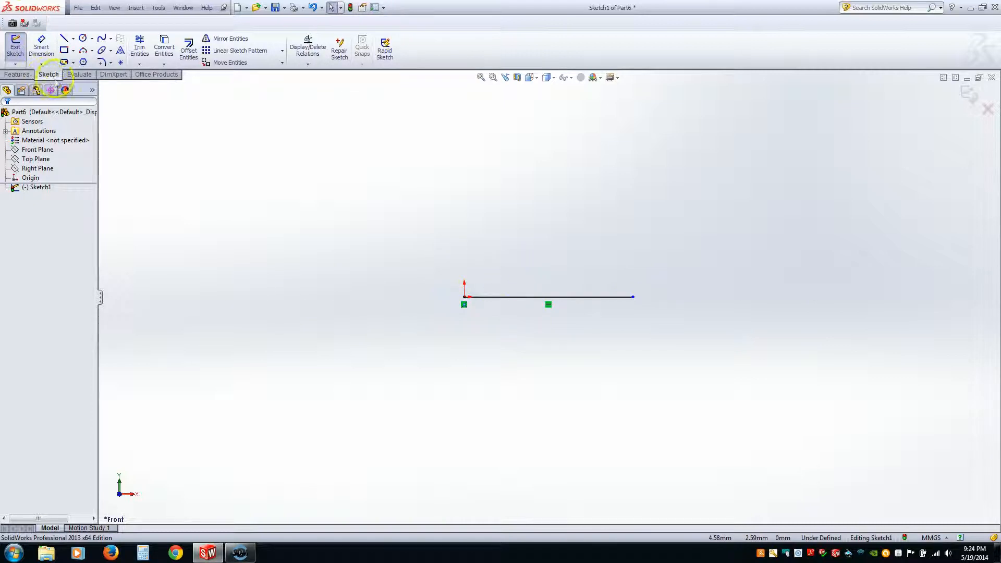
- Sketch a circle centred on the origin with a radius of about 7.7 mm
{"action": "left_click", "coordinate": [82, 38]}
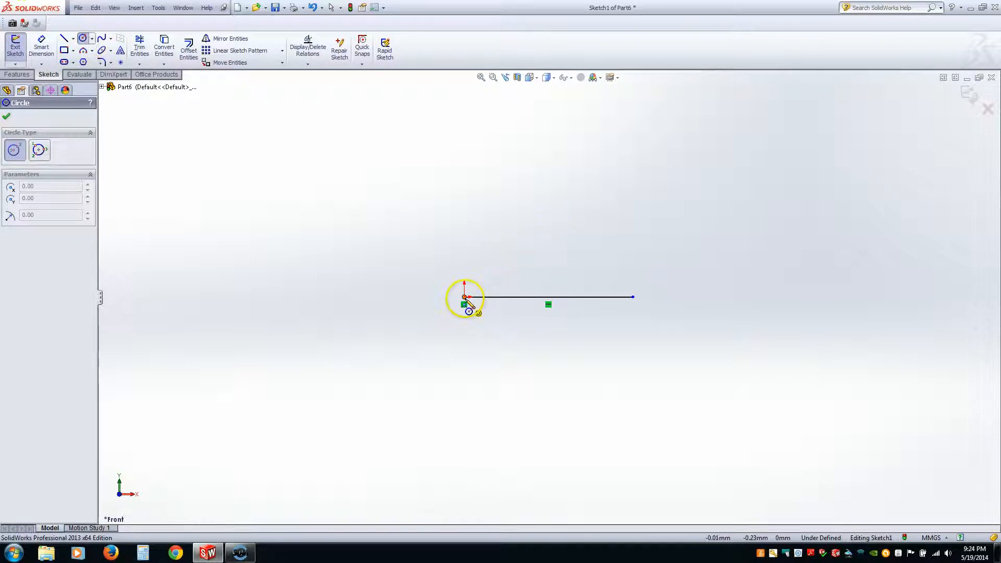
{"action": "left_click", "coordinate": [465, 298]}
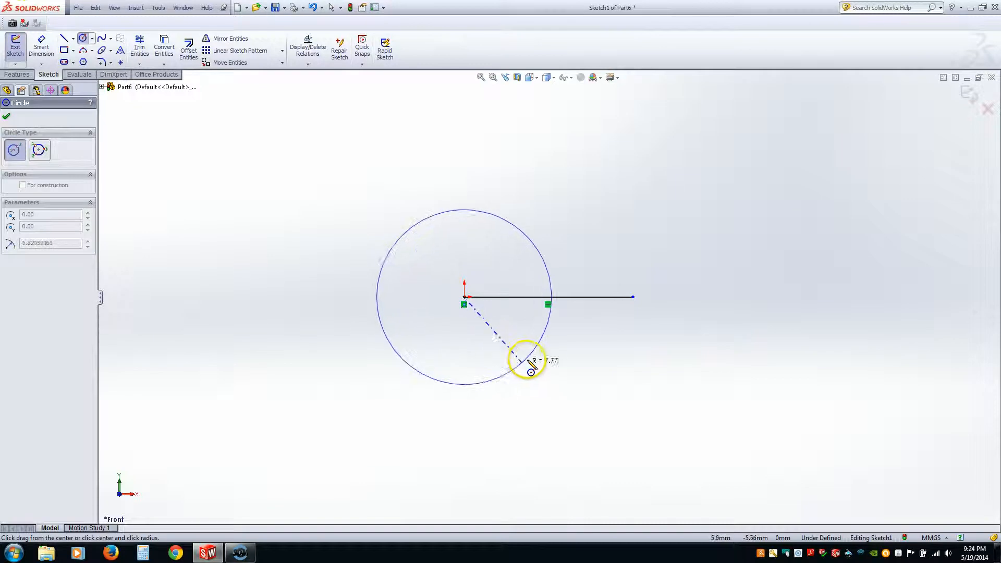
{"action": "left_click", "coordinate": [525, 357]}
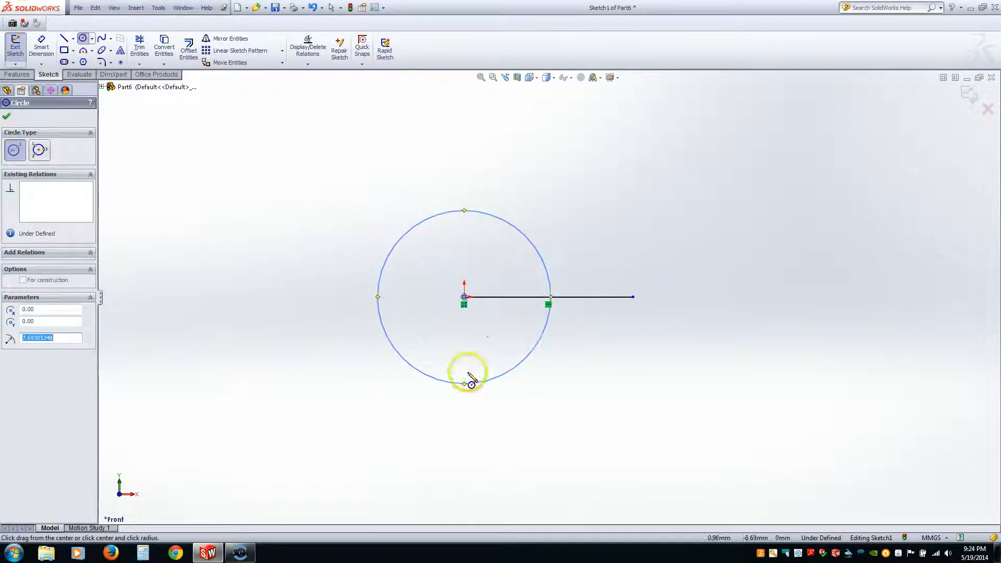
{"action": "left_click", "coordinate": [43, 50]}
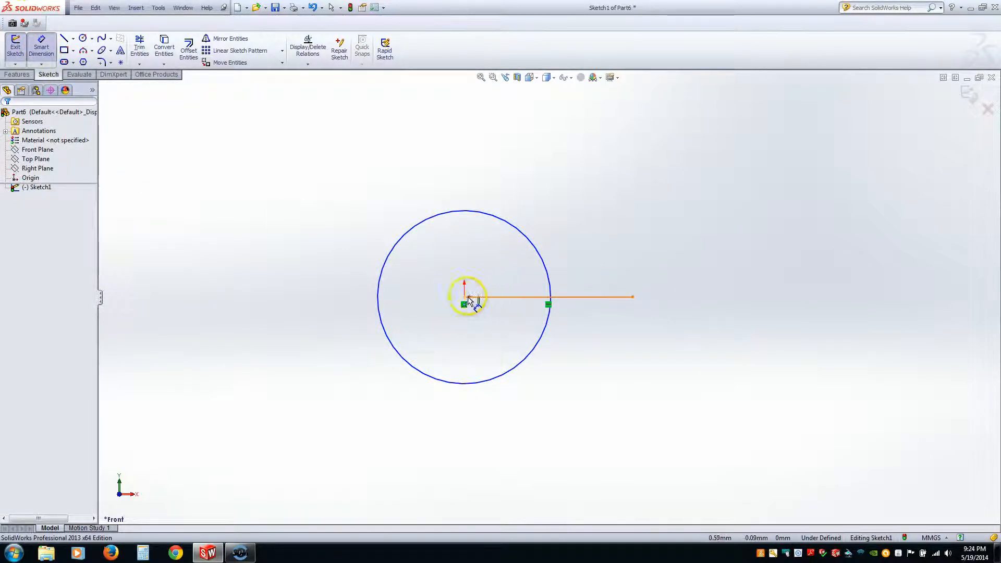
{"action": "left_click", "coordinate": [463, 297]}
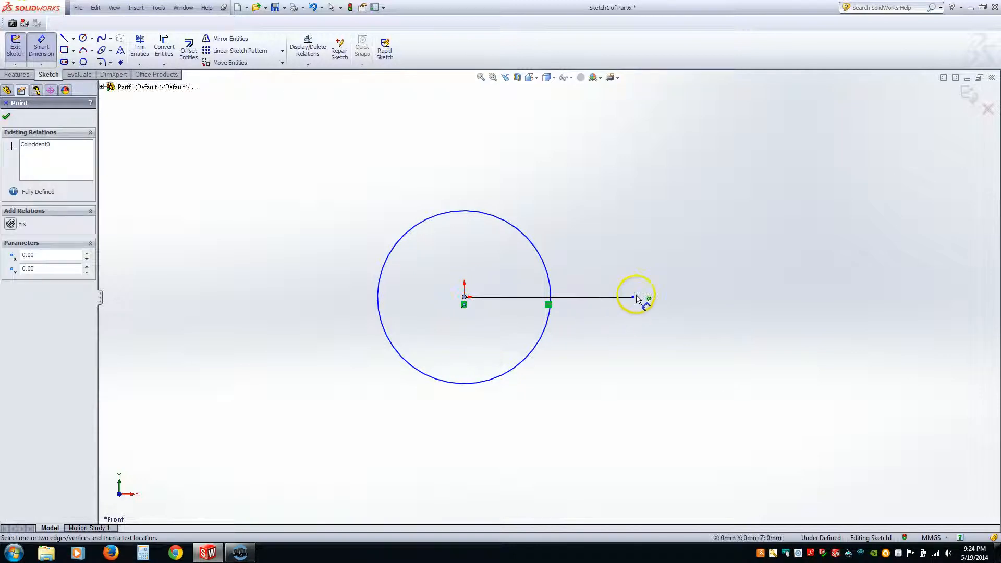
{"action": "left_click", "coordinate": [632, 297]}
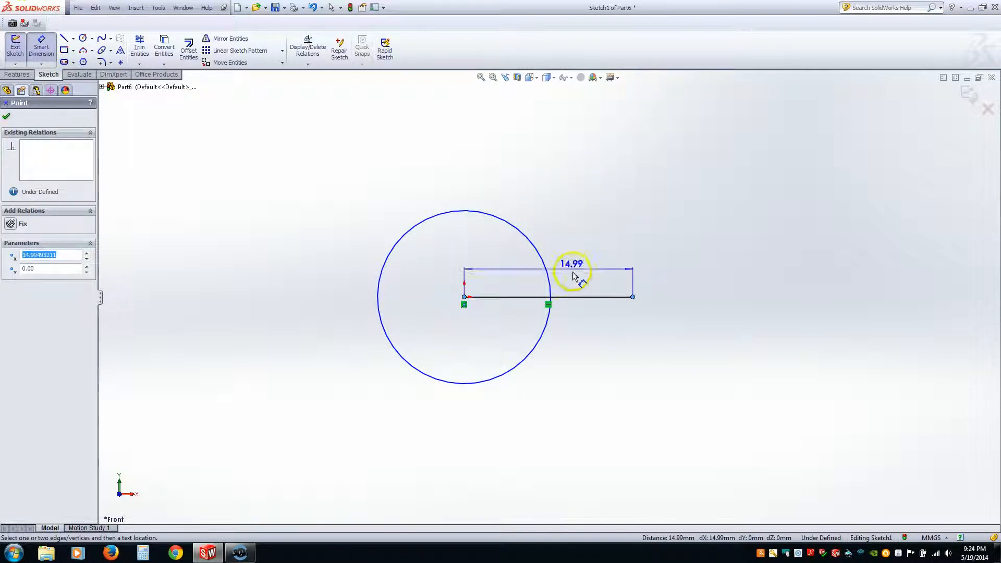
{"action": "key", "text": "Escape"}
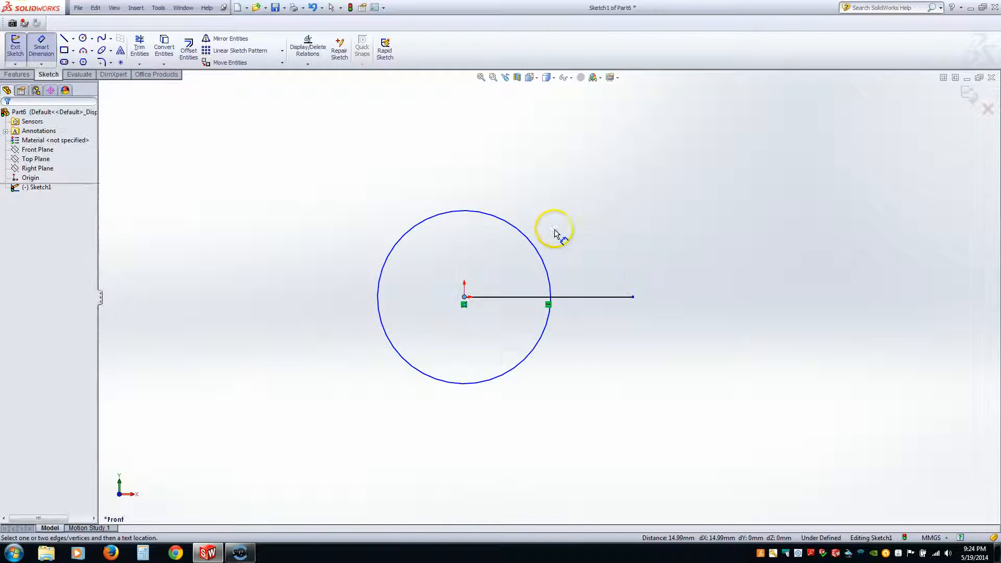
{"action": "left_click", "coordinate": [521, 297]}
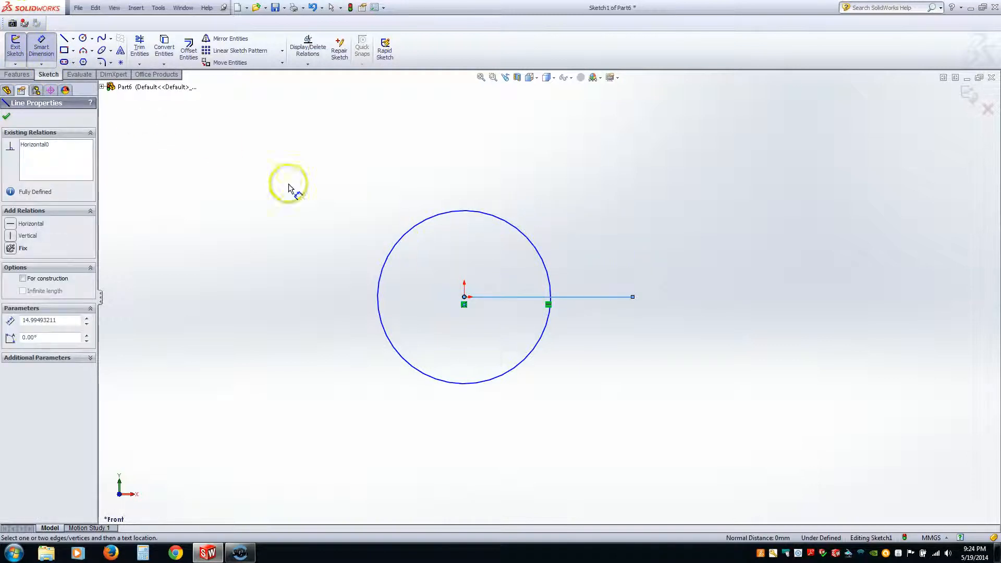
{"action": "left_click", "coordinate": [318, 196]}
- Dimension the horizontal line's length as 15 mm, placing the dimension above the circle
{"action": "left_click", "coordinate": [41, 47]}
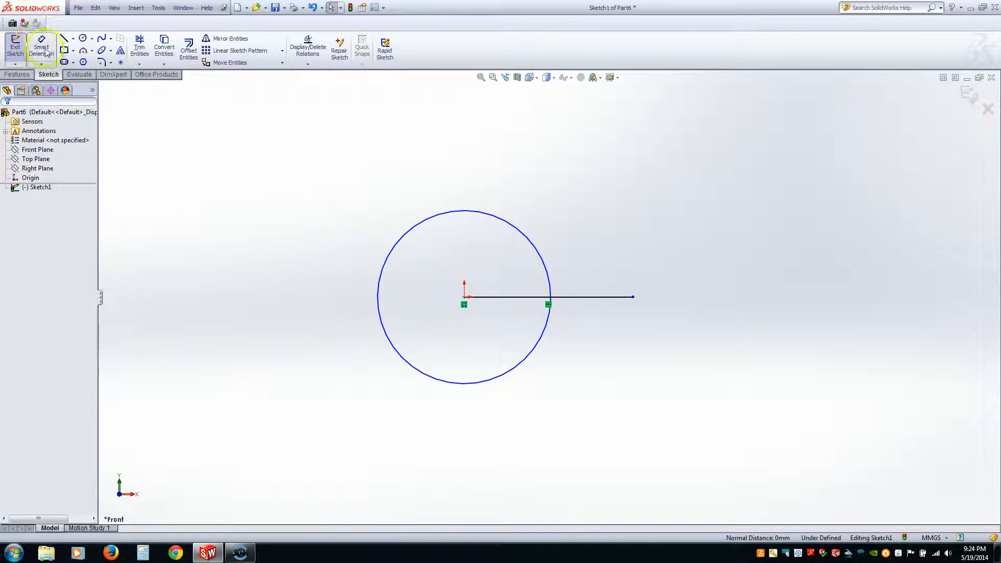
{"action": "left_click", "coordinate": [563, 297]}
{"action": "left_click", "coordinate": [541, 184]}
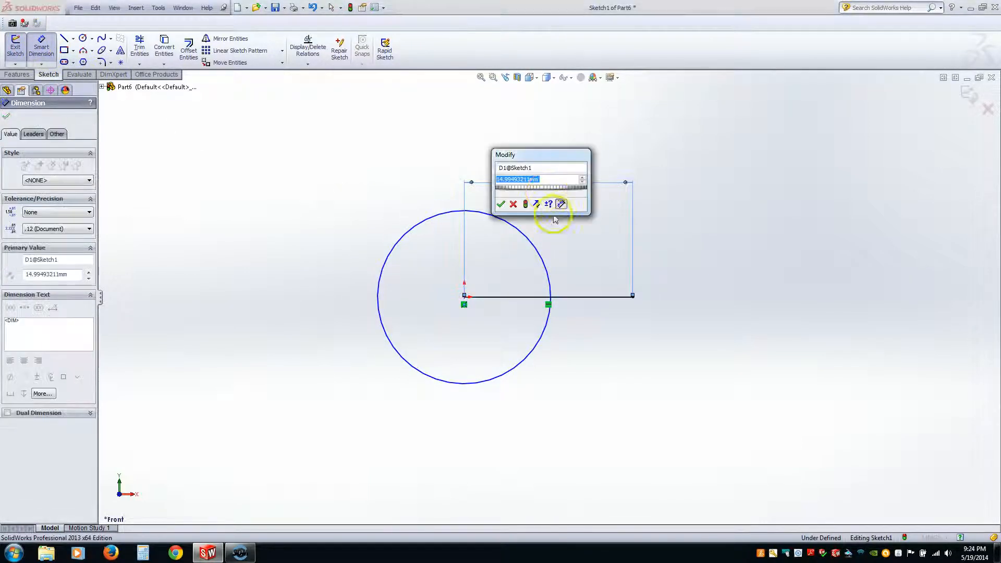
{"action": "type", "text": "15"}
{"action": "key", "text": "Return"}
{"action": "left_click", "coordinate": [685, 361]}
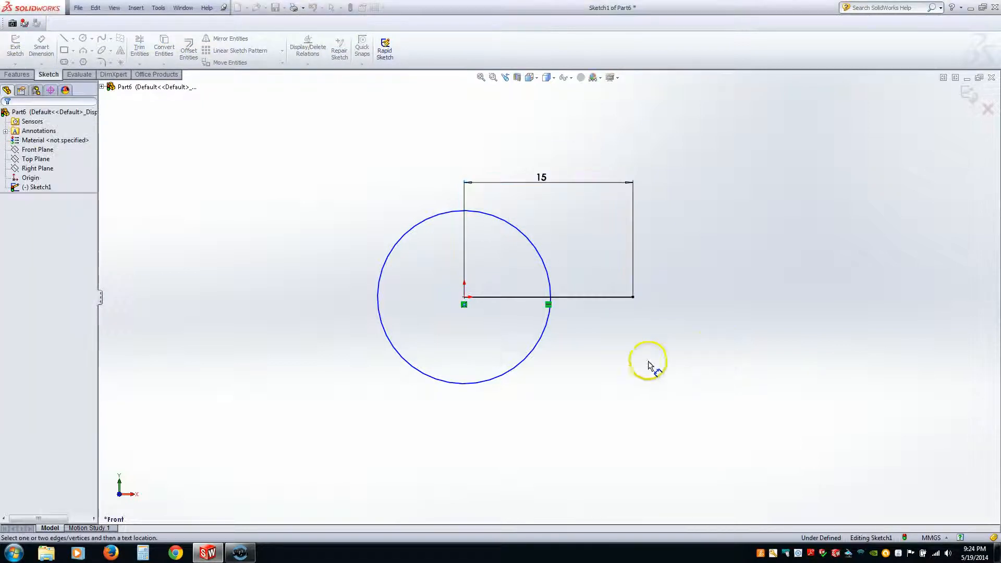
- Dimension the circle's diameter as 19 mm and move the line's length dimension closer to the line
{"action": "left_click", "coordinate": [521, 364]}
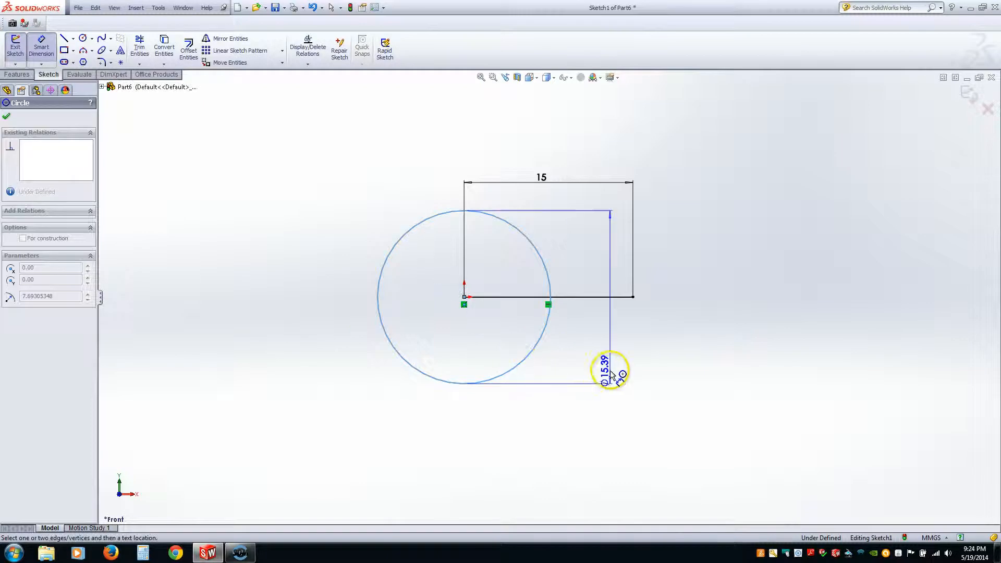
{"action": "left_click", "coordinate": [709, 289]}
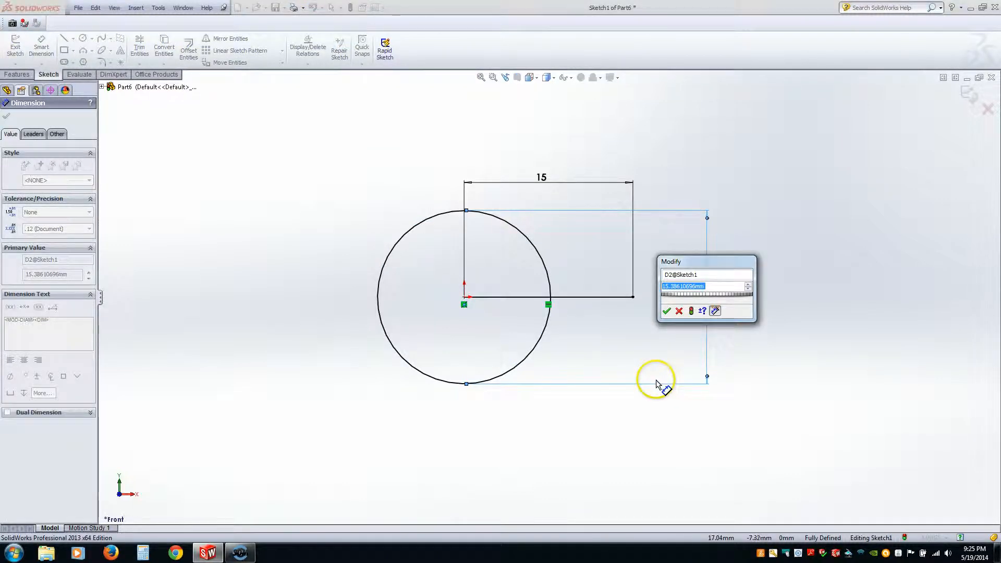
{"action": "type", "text": "19"}
{"action": "key", "text": "Return"}
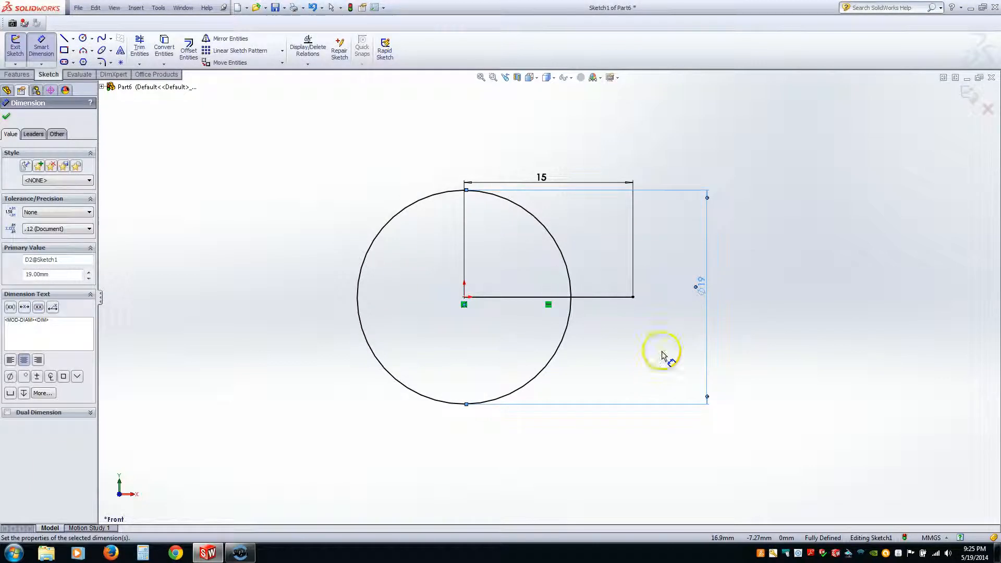
{"action": "left_click", "coordinate": [805, 297]}
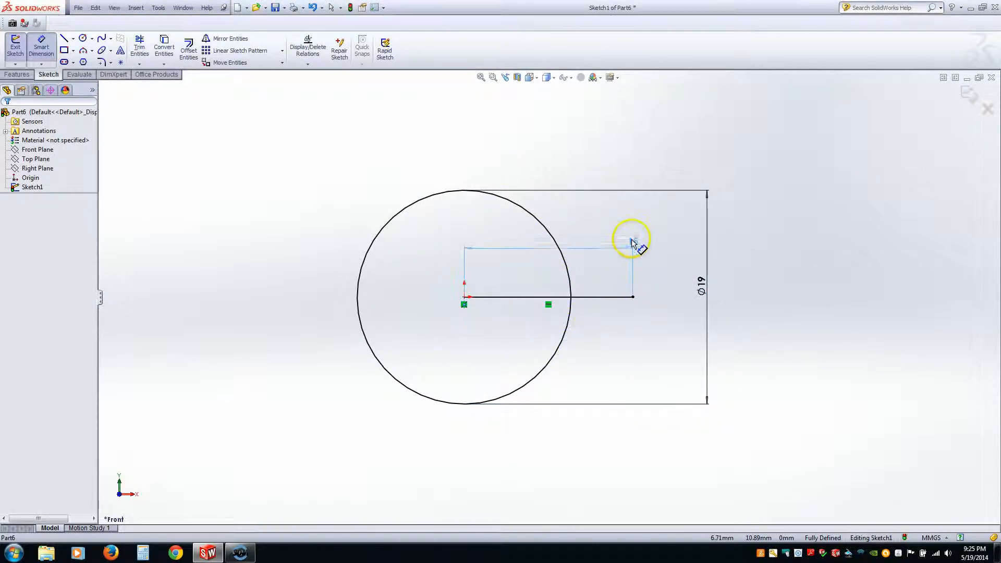
{"action": "left_click", "coordinate": [647, 223]}
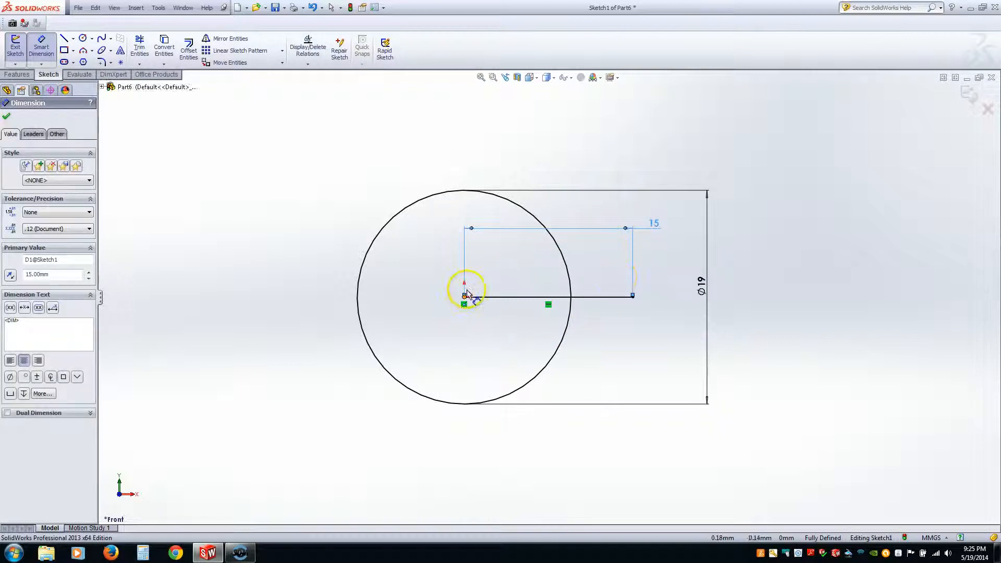
{"action": "key", "text": "Escape"}
- Delete the horizontal line and the circle together with their dimensions from the sketch
{"action": "left_click", "coordinate": [518, 296]}
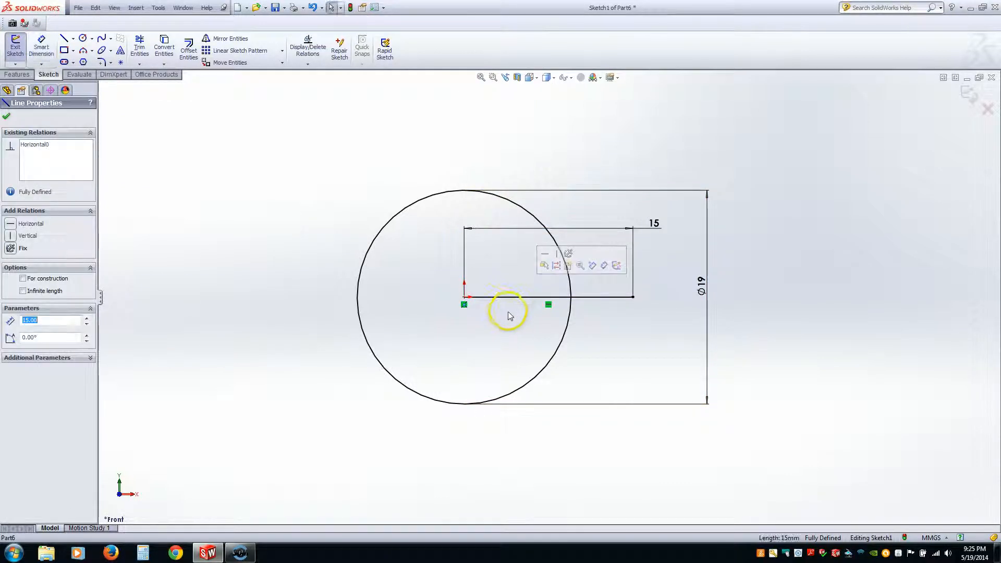
{"action": "left_click", "coordinate": [507, 297]}
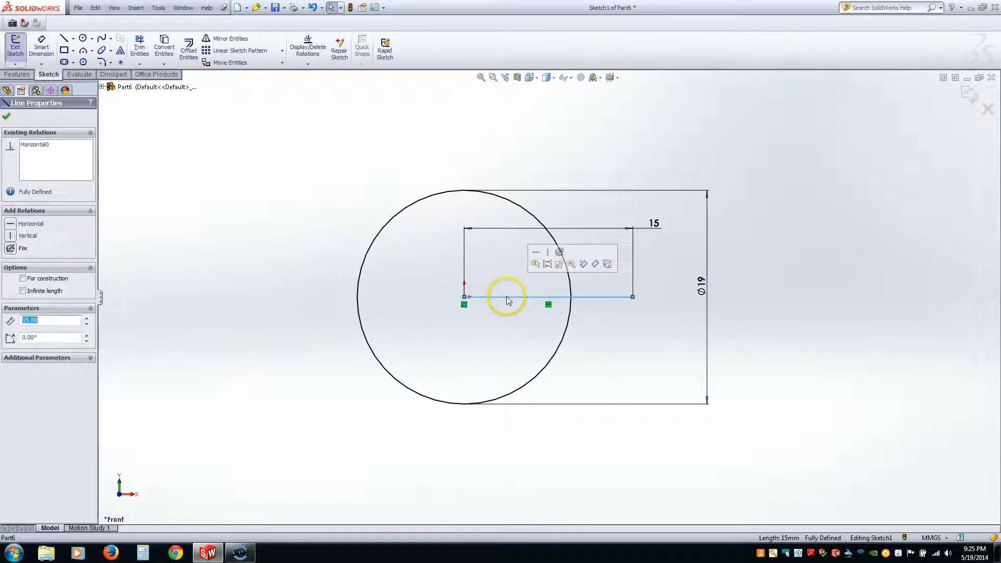
{"action": "key", "text": "Delete"}
{"action": "left_click", "coordinate": [447, 283]}
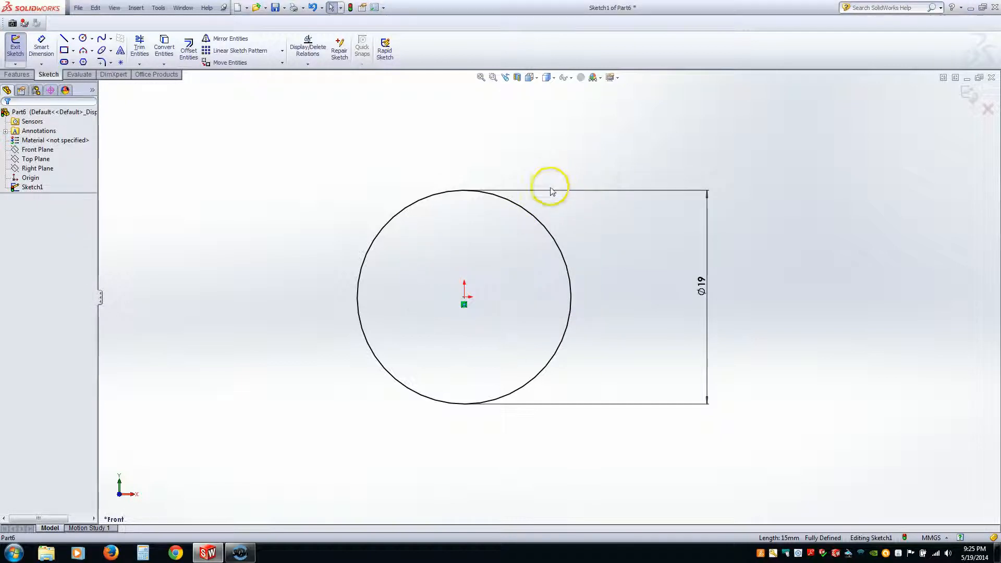
{"action": "key", "text": "Delete"}
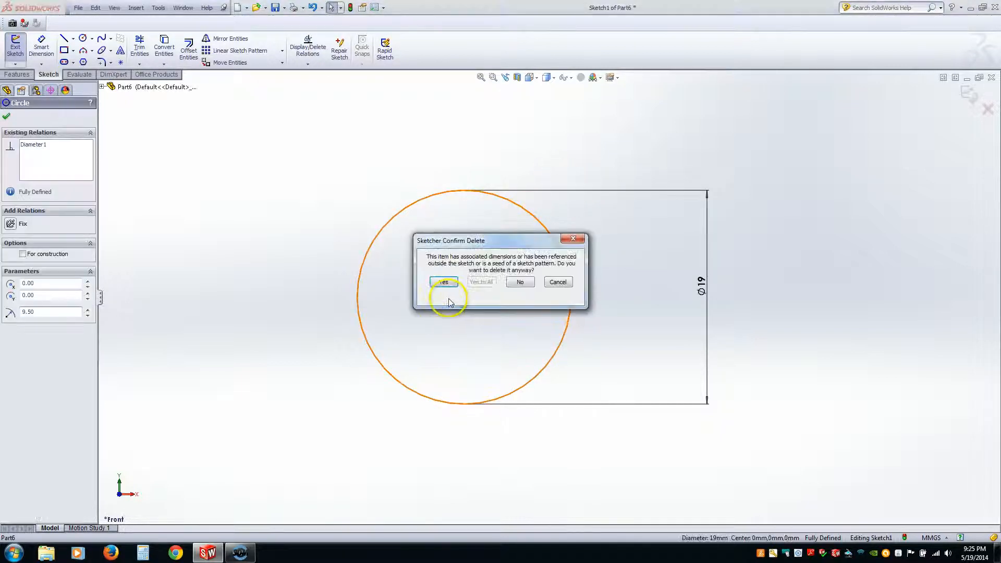
{"action": "left_click", "coordinate": [445, 282]}
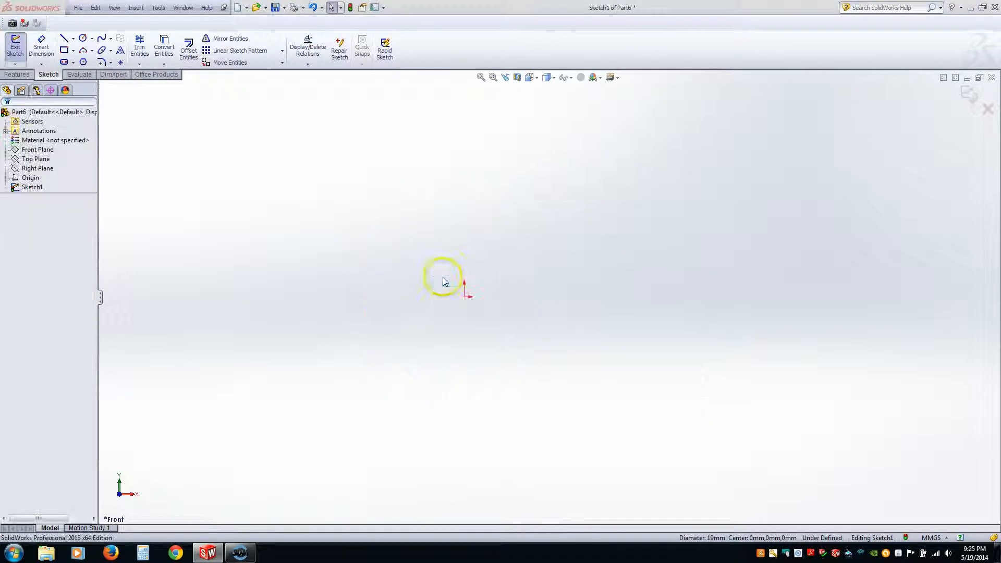
{"action": "left_click", "coordinate": [102, 40]}
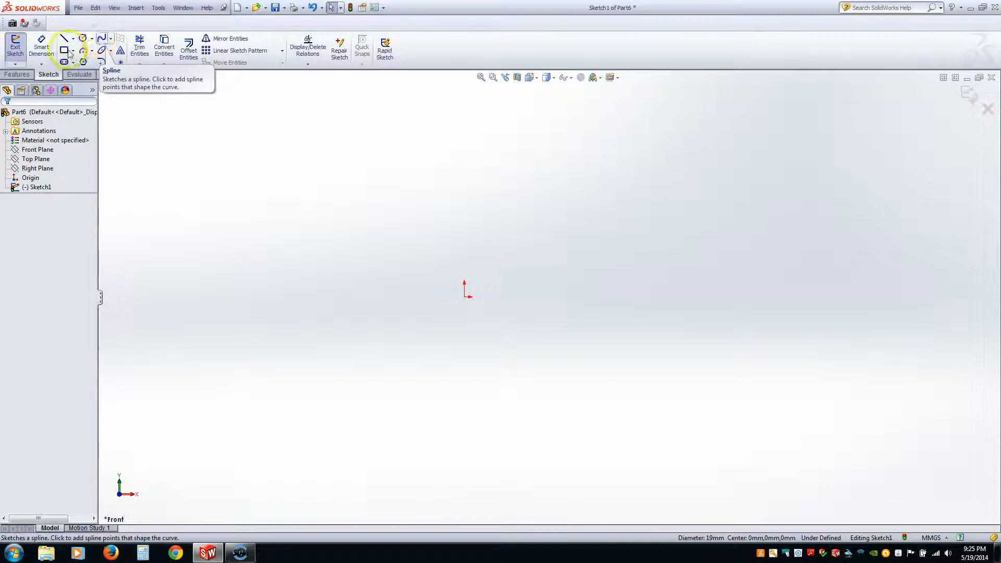
{"action": "left_click", "coordinate": [109, 40]}
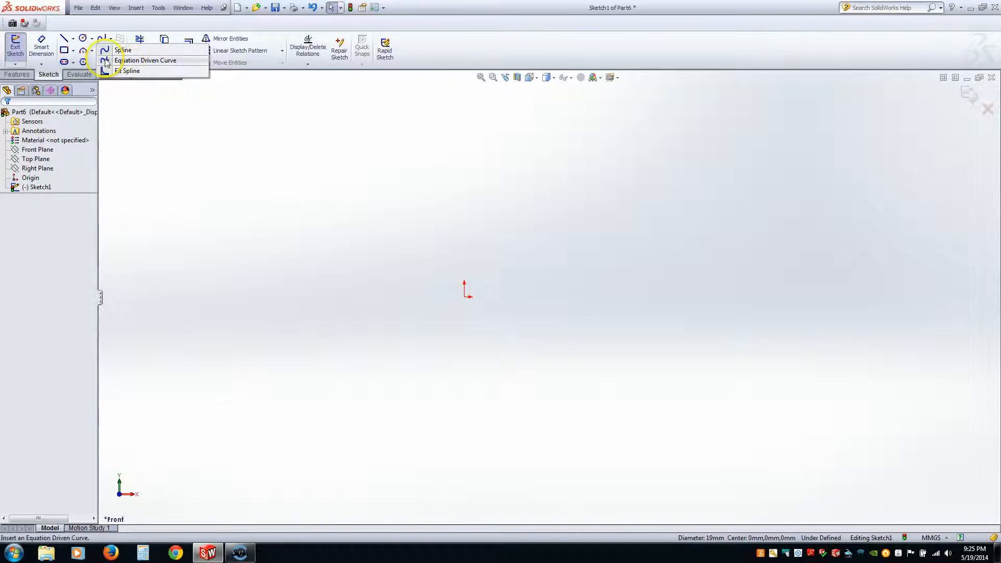
{"action": "left_click", "coordinate": [92, 38]}
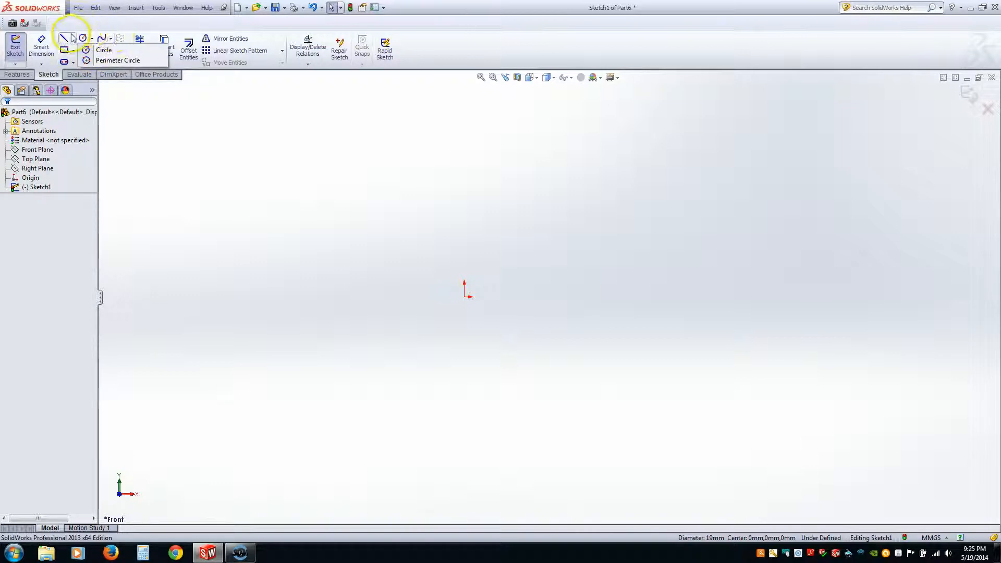
{"action": "left_click", "coordinate": [73, 39]}
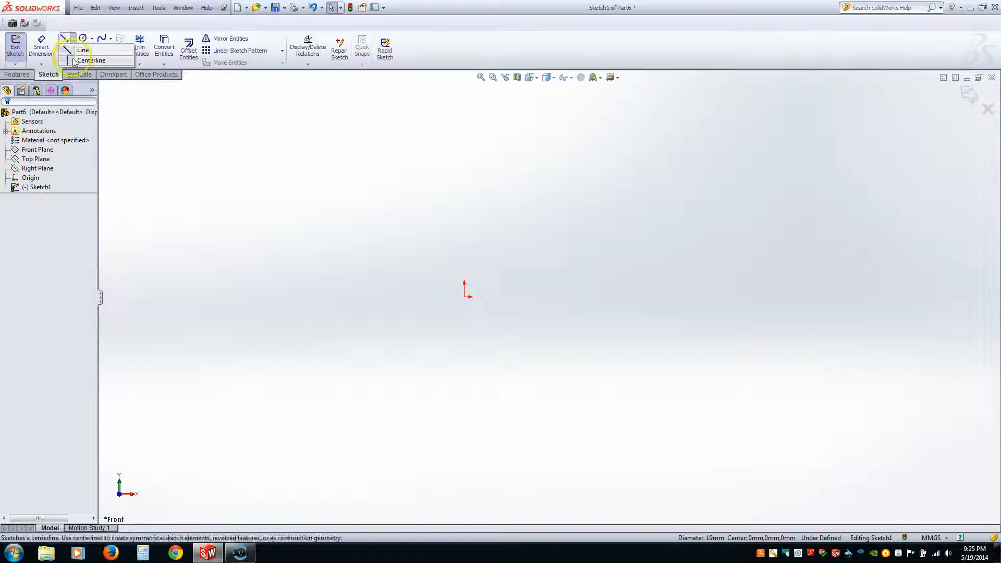
{"action": "left_click", "coordinate": [91, 38]}
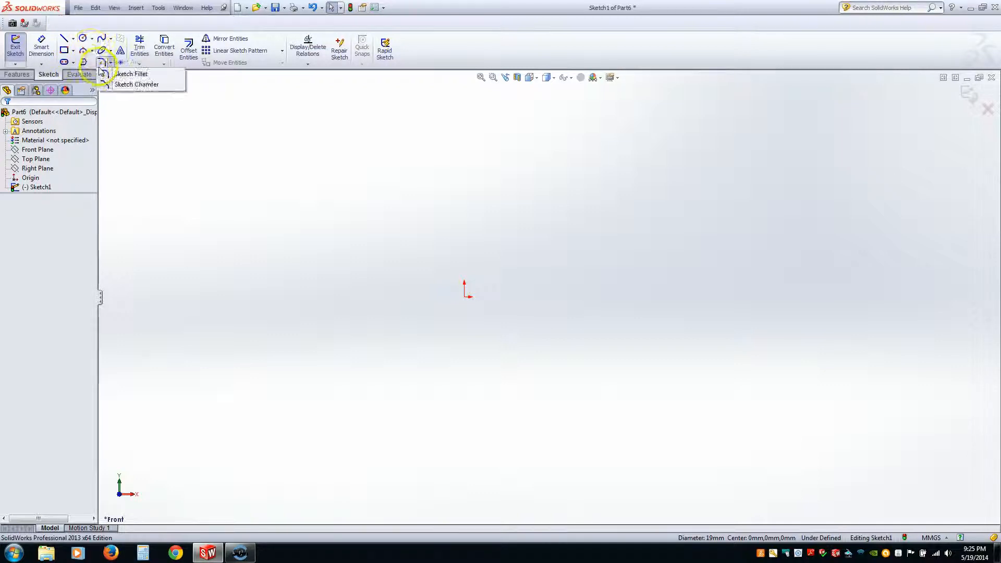
{"action": "mouse_move", "coordinate": [73, 41]}
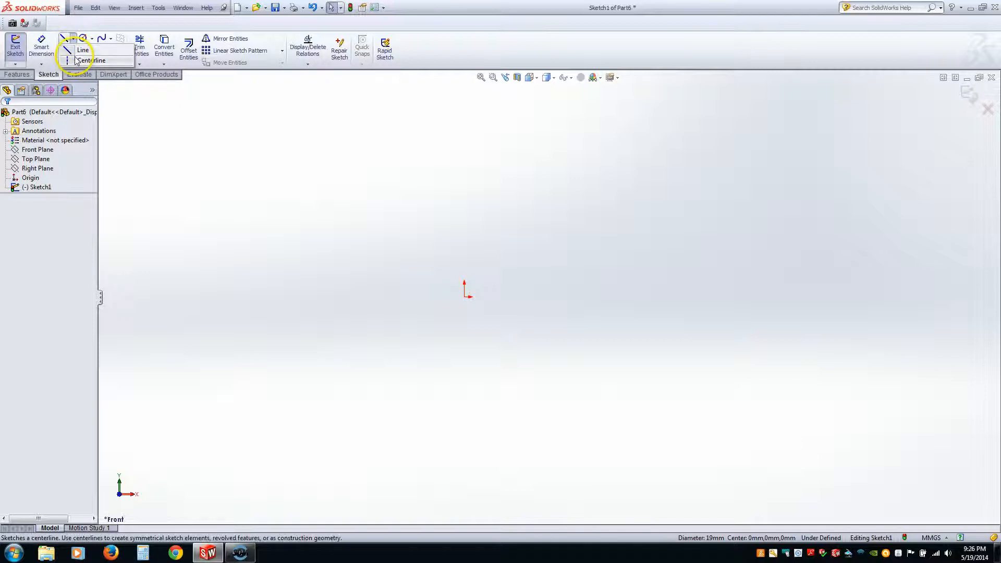
{"action": "left_click", "coordinate": [92, 39]}
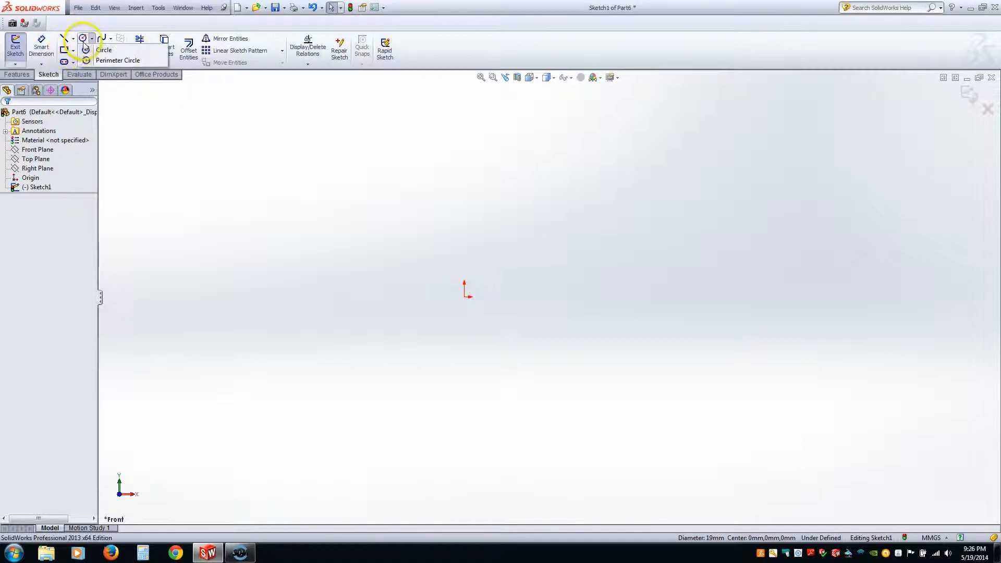
- Sketch a horizontal centerline about 10 mm long starting at the origin and running along the positive X direction
{"action": "mouse_move", "coordinate": [73, 38]}
{"action": "left_click", "coordinate": [70, 60]}
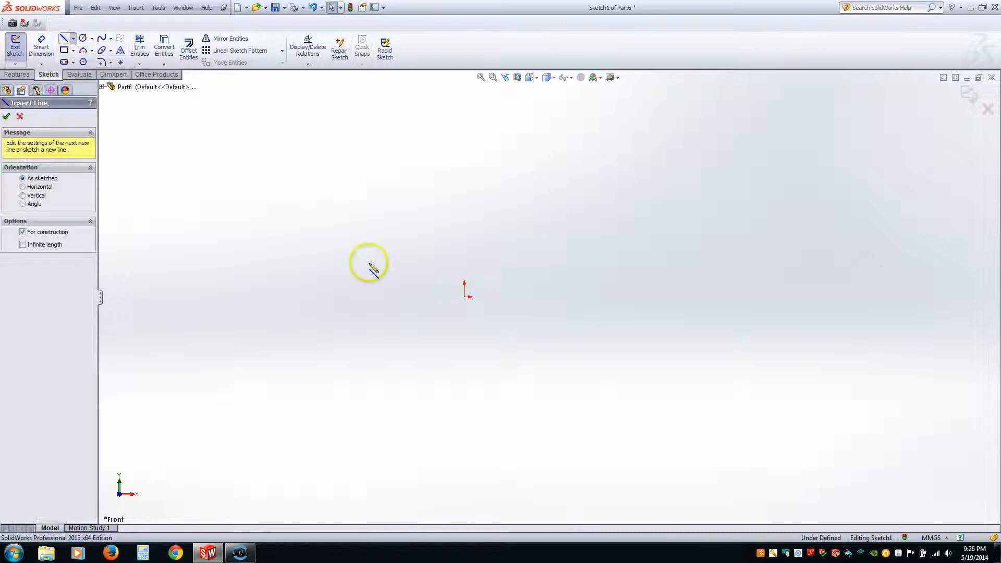
{"action": "left_click", "coordinate": [464, 297]}
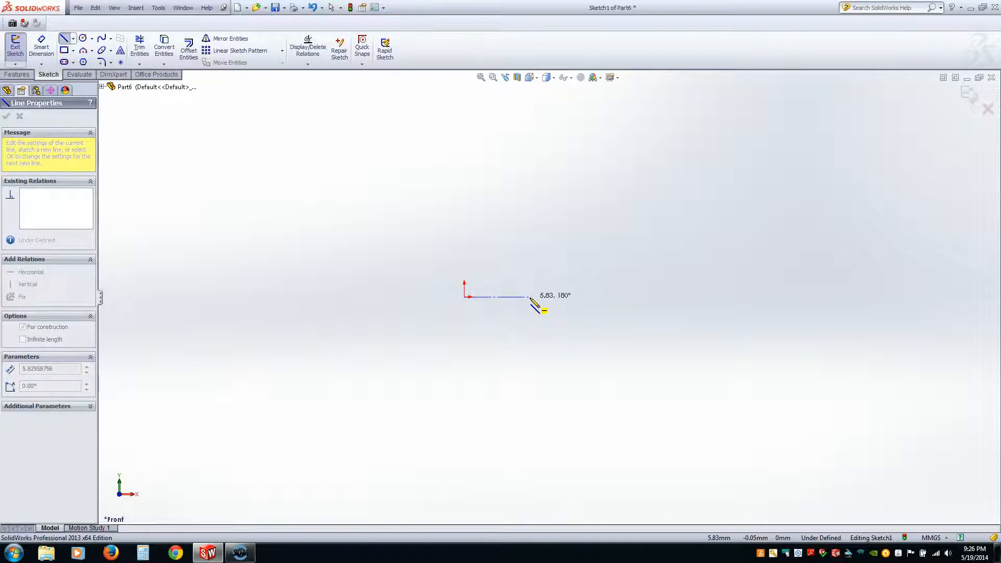
{"action": "left_click", "coordinate": [531, 291]}
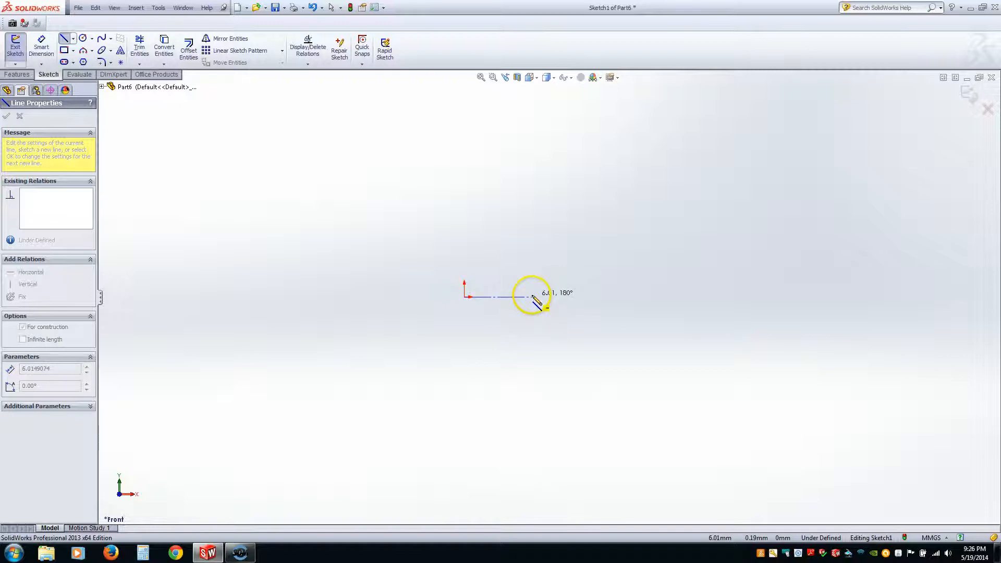
{"action": "left_click", "coordinate": [579, 297]}
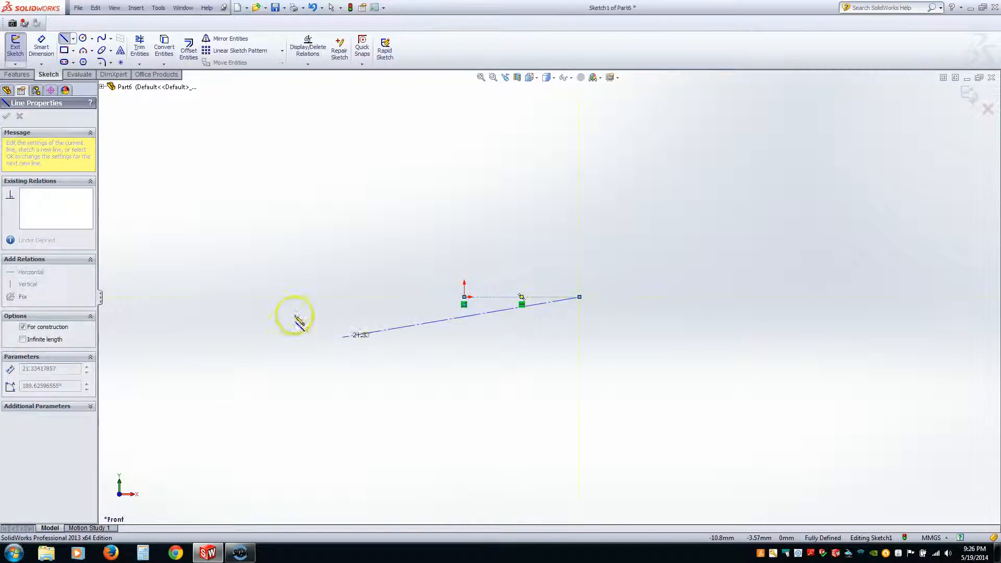
{"action": "left_click", "coordinate": [309, 184]}
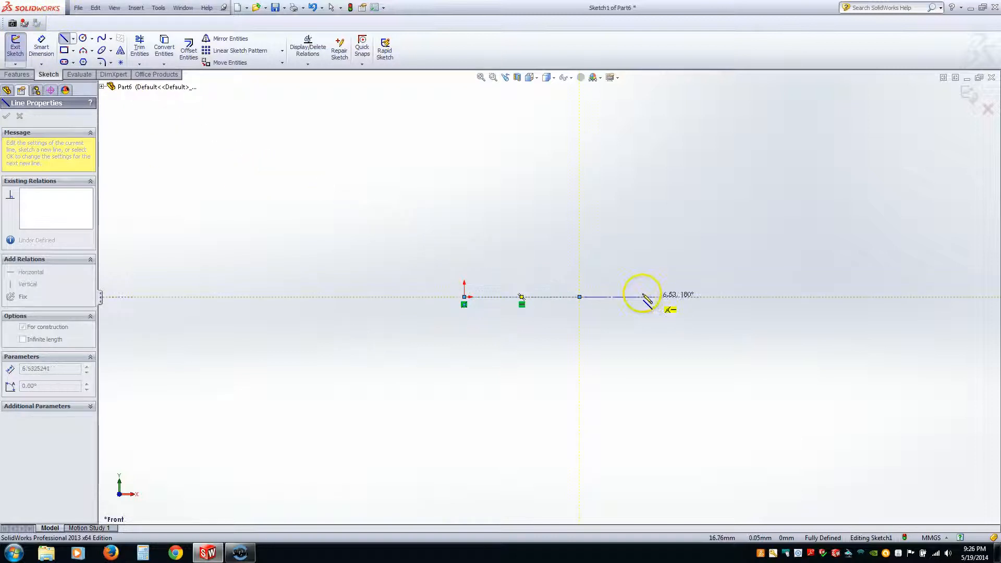
{"action": "key", "text": "Escape"}
- Sketch a connected chain of six alternating horizontal and vertical lines above the centerline, ending with an upward line about 6.3 mm long
{"action": "left_click", "coordinate": [63, 38]}
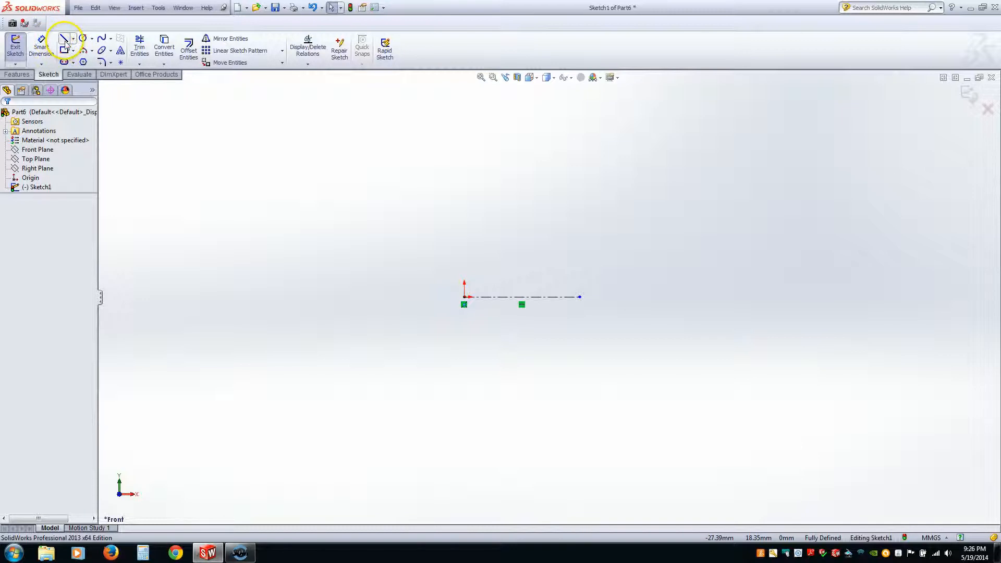
{"action": "left_click", "coordinate": [63, 38]}
{"action": "left_click", "coordinate": [464, 220]}
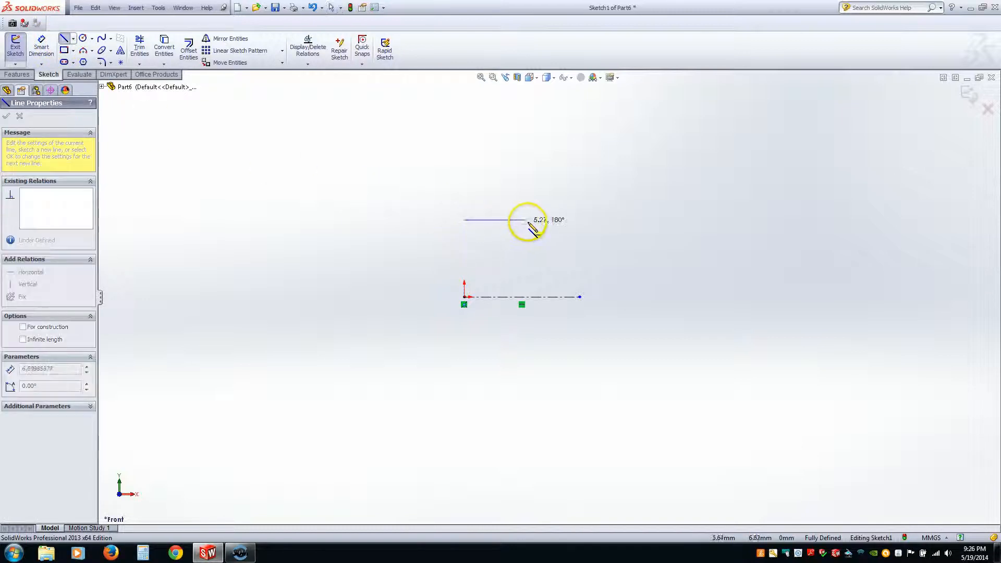
{"action": "left_click", "coordinate": [541, 220]}
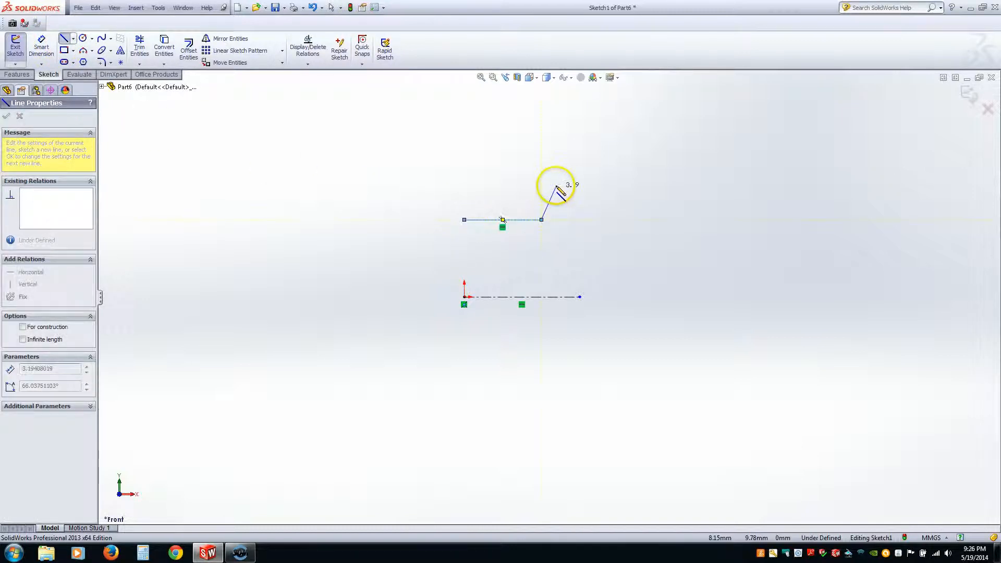
{"action": "left_click", "coordinate": [541, 145]}
{"action": "left_click", "coordinate": [583, 144]}
{"action": "left_click", "coordinate": [583, 212]}
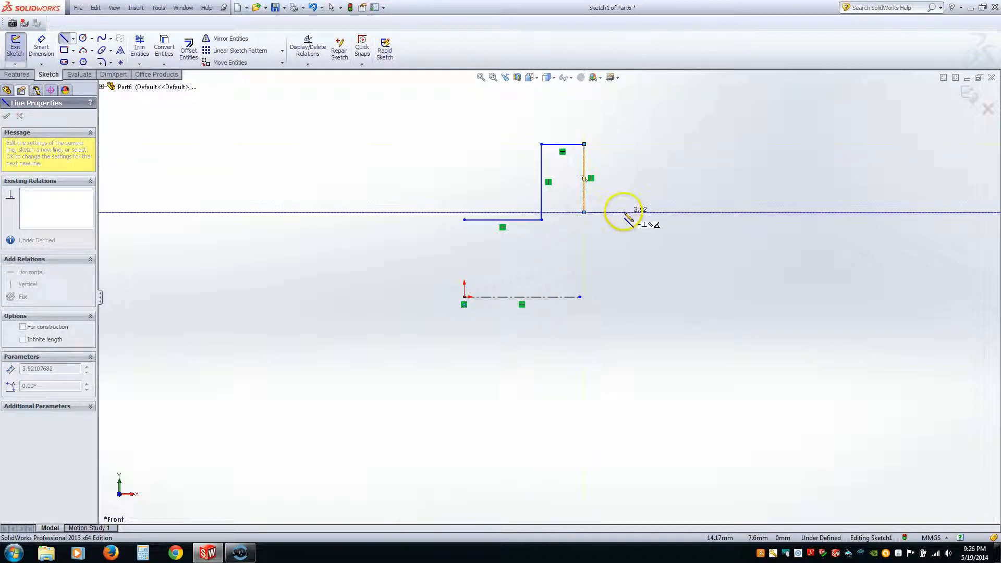
{"action": "left_click", "coordinate": [623, 212]}
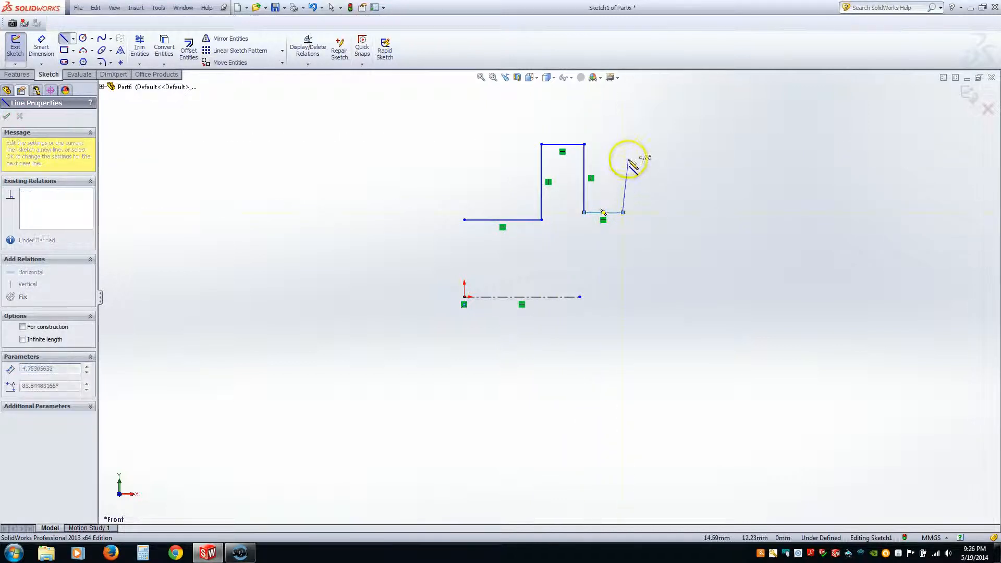
{"action": "double_click", "coordinate": [622, 141]}
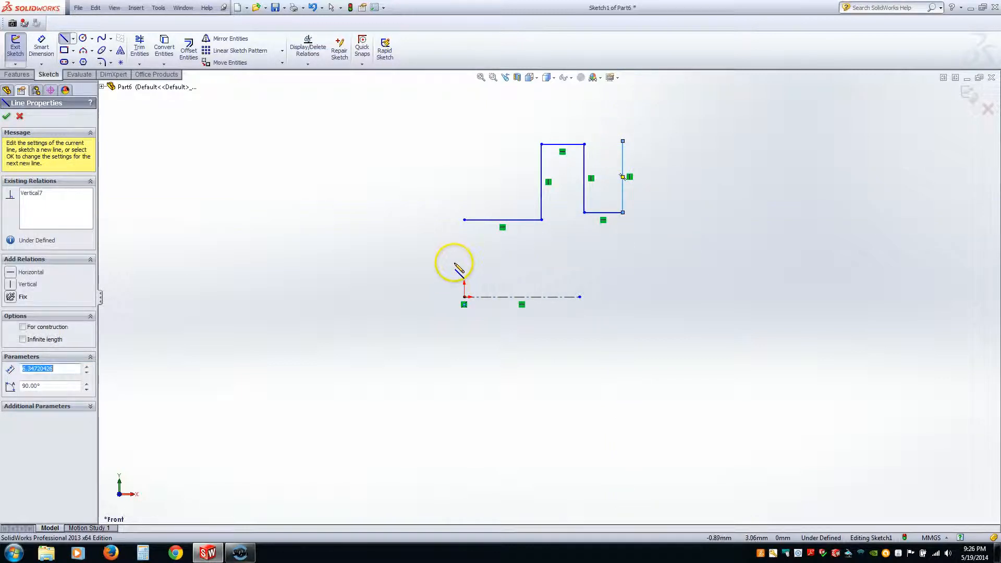
- Sketch a separate horizontal line about 5.4 mm long above the centerline, and a stepped chain of three lines above the first chain
{"action": "left_click", "coordinate": [454, 262]}
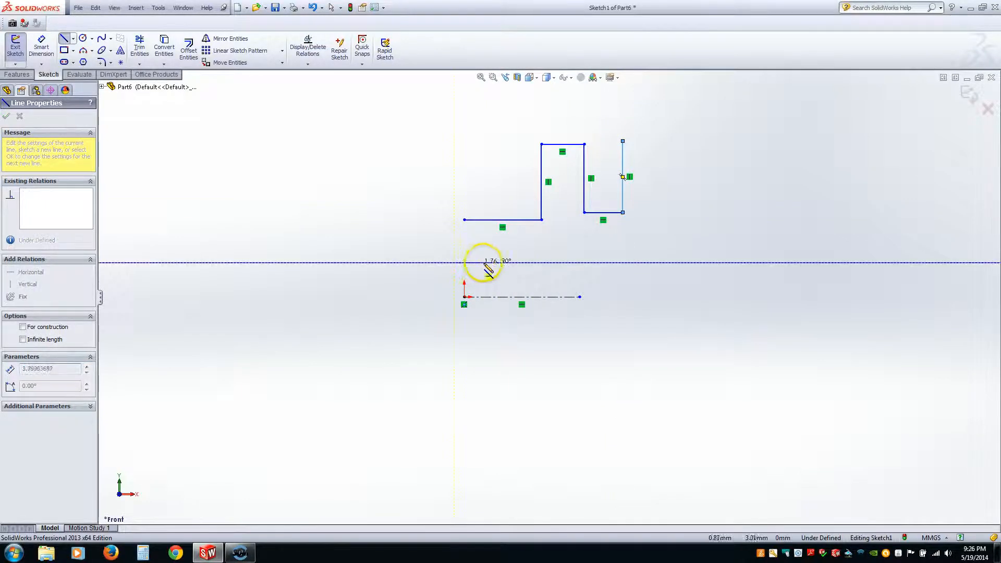
{"action": "double_click", "coordinate": [515, 262]}
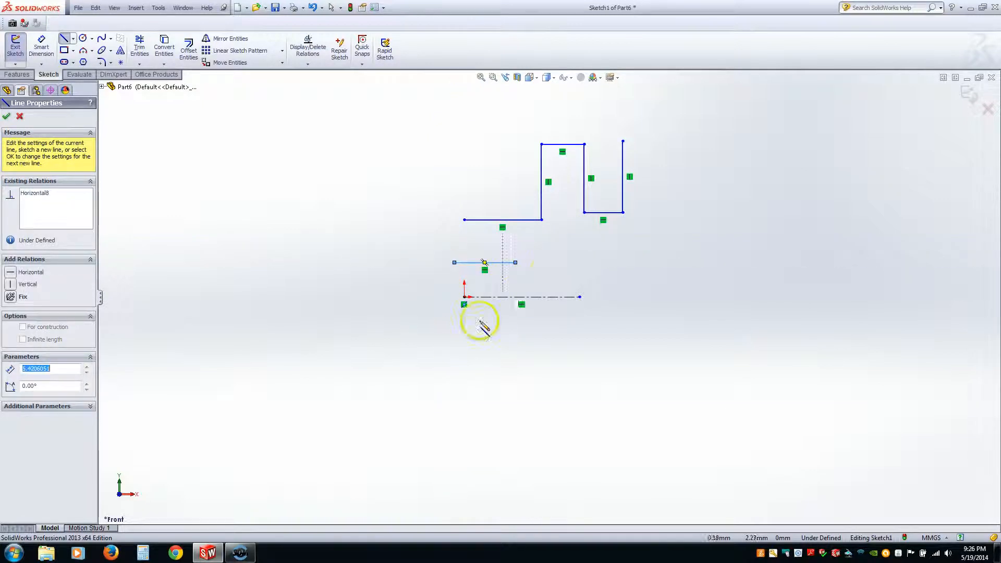
{"action": "left_click", "coordinate": [454, 160]}
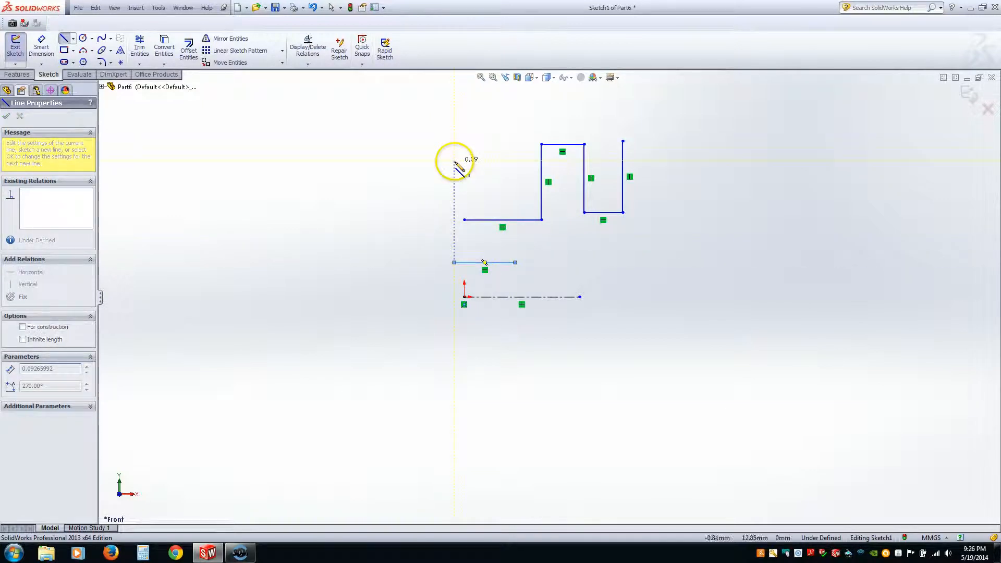
{"action": "left_click", "coordinate": [499, 160]}
{"action": "left_click", "coordinate": [500, 116]}
{"action": "left_click", "coordinate": [534, 115]}
{"action": "key", "text": "Escape"}
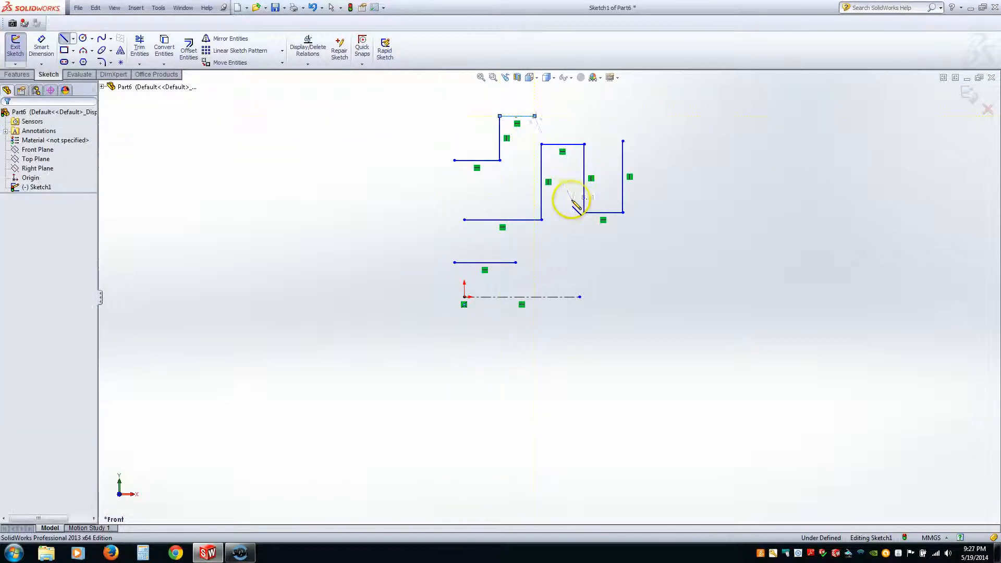
- Delete all the lines and the centerline from the sketch
{"action": "mouse_move", "coordinate": [414, 92]}
{"action": "left_mouse_down"}
{"action": "mouse_move", "coordinate": [516, 230]}
{"action": "mouse_move", "coordinate": [643, 339]}
{"action": "mouse_move", "coordinate": [702, 340]}
{"action": "left_mouse_up"}
{"action": "key", "text": "Delete"}
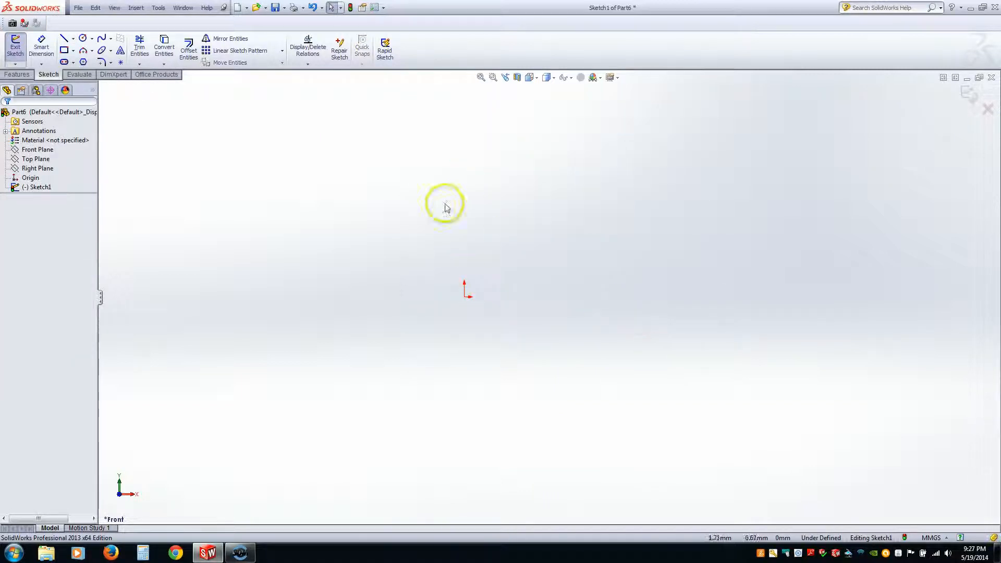
- Sketch a three-point perimeter circle with a radius of about 6.3 mm up and to the right of the origin, and delete it
{"action": "left_click", "coordinate": [92, 39]}
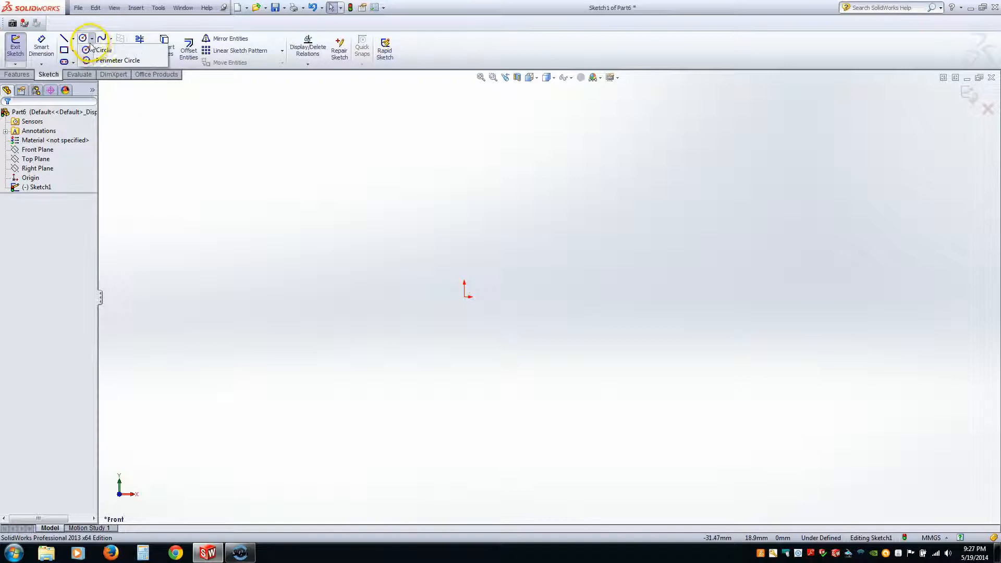
{"action": "left_click", "coordinate": [113, 60]}
{"action": "left_click", "coordinate": [445, 251]}
{"action": "left_click", "coordinate": [583, 244]}
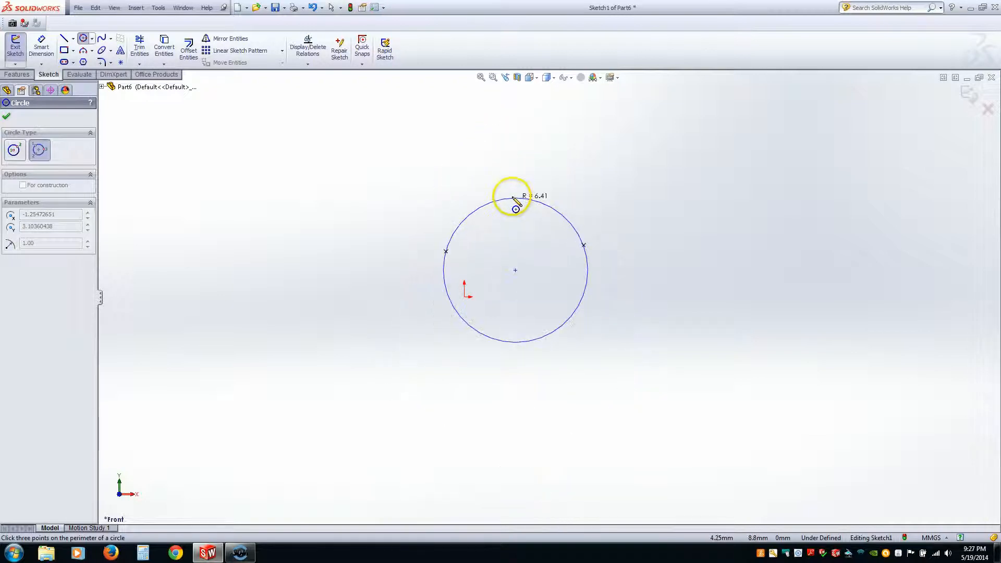
{"action": "left_click", "coordinate": [513, 164]}
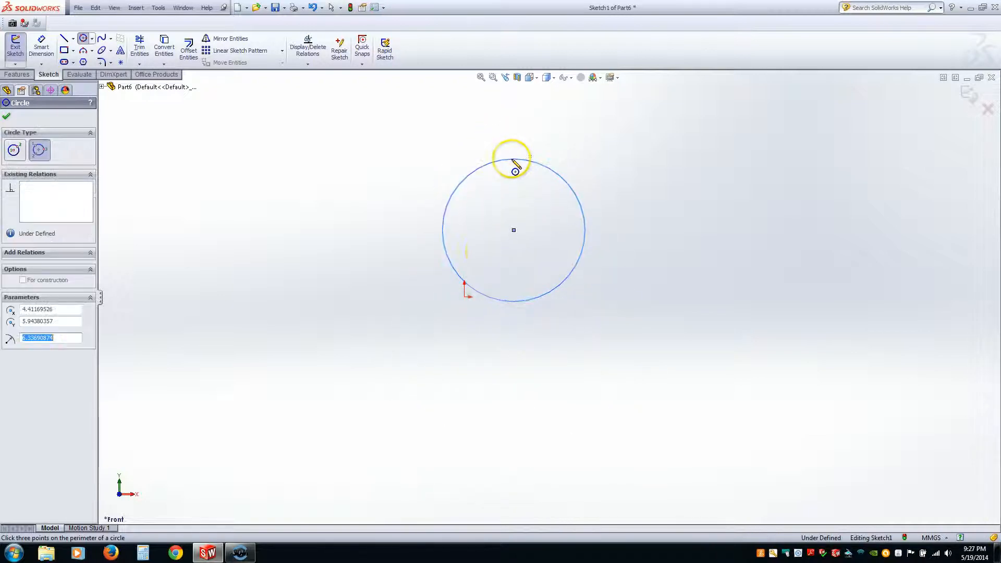
{"action": "key", "text": "Escape"}
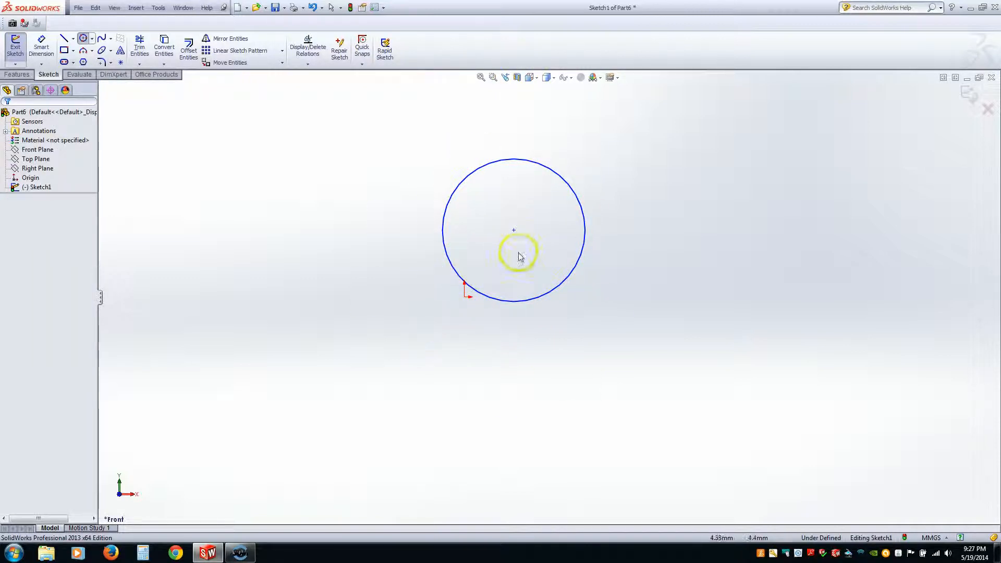
{"action": "key", "text": "Delete"}
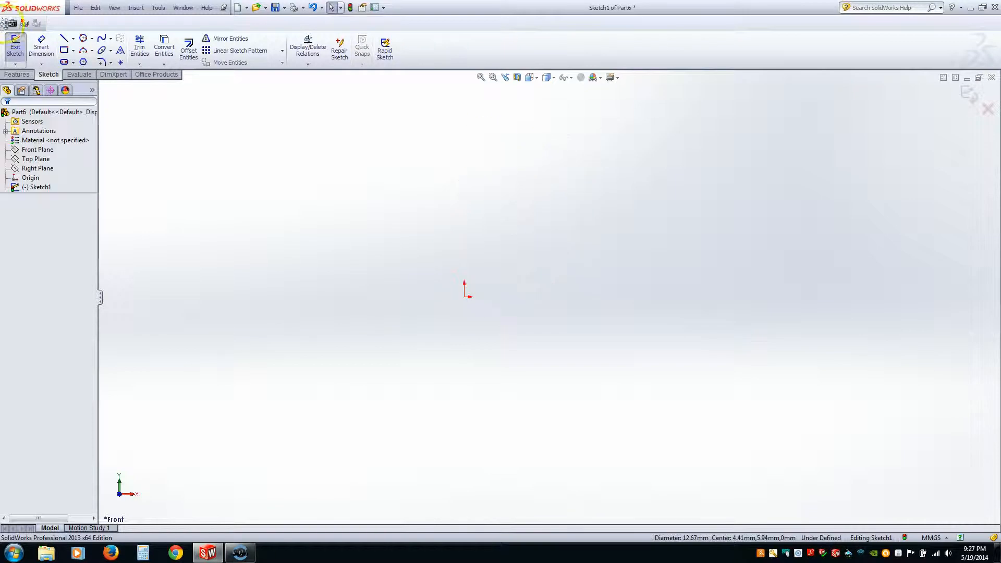
{"action": "left_click", "coordinate": [64, 51]}
{"action": "left_click", "coordinate": [74, 51]}
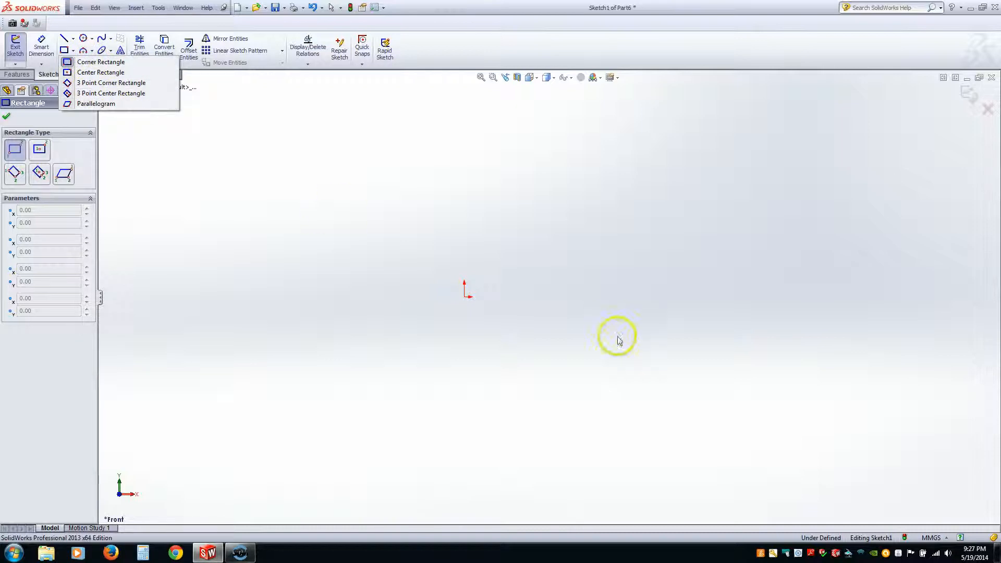
{"action": "left_click", "coordinate": [73, 39]}
{"action": "left_click", "coordinate": [41, 64]}
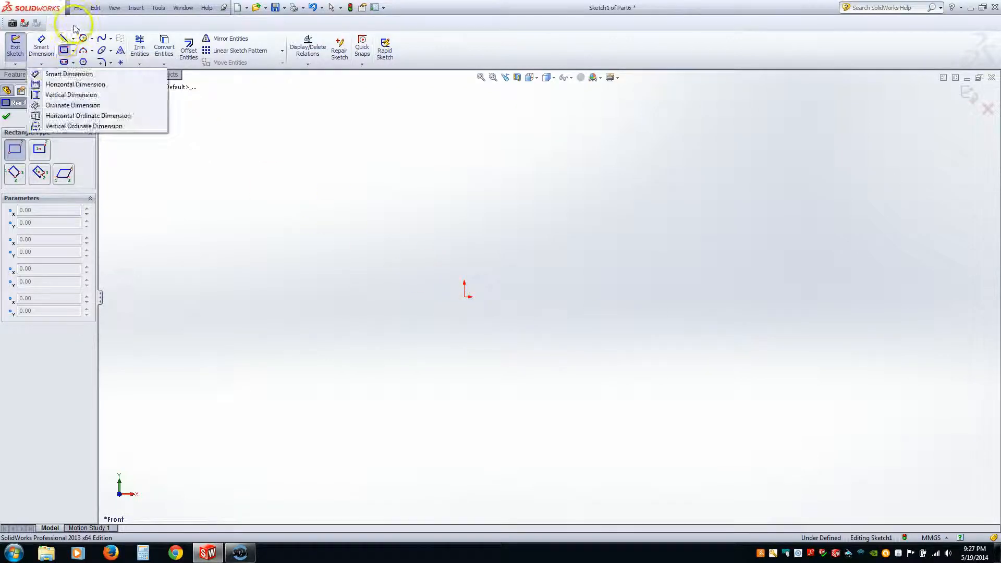
{"action": "left_click", "coordinate": [73, 39]}
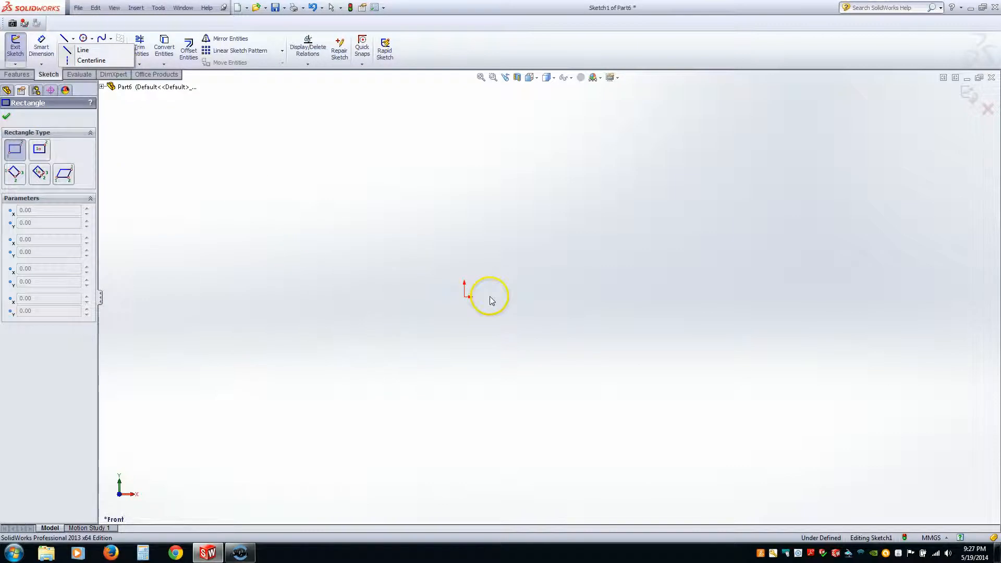
{"action": "left_click", "coordinate": [469, 296]}
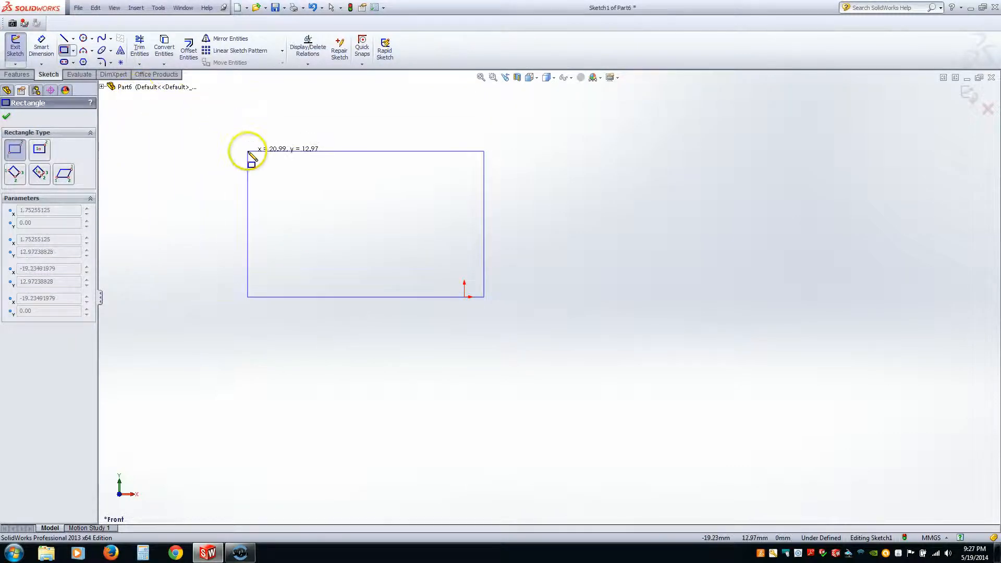
{"action": "key", "text": "Escape"}
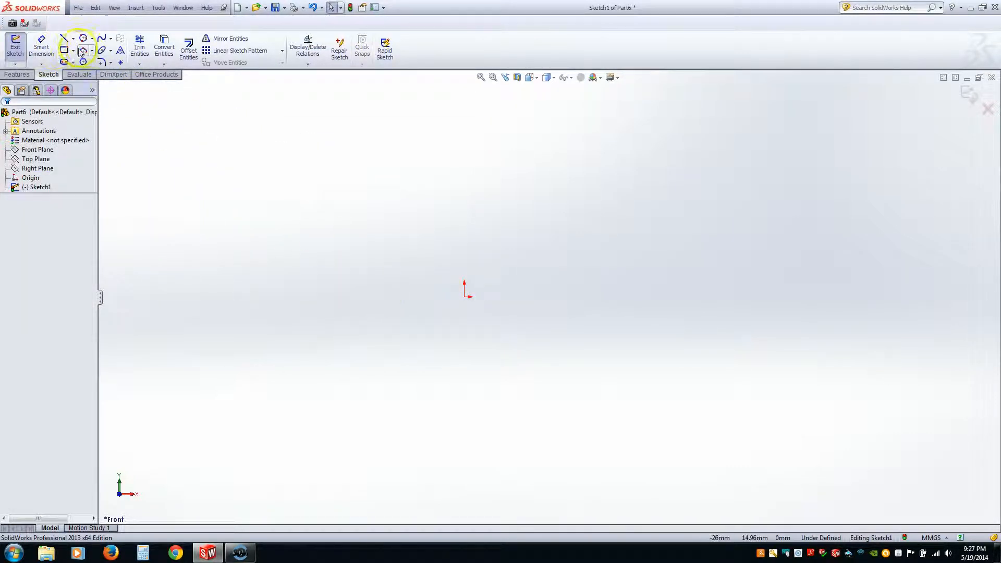
- Sketch a corner rectangle about 17.3 mm wide and 7.4 mm high with its upper-left corner on the origin
{"action": "left_click", "coordinate": [63, 50]}
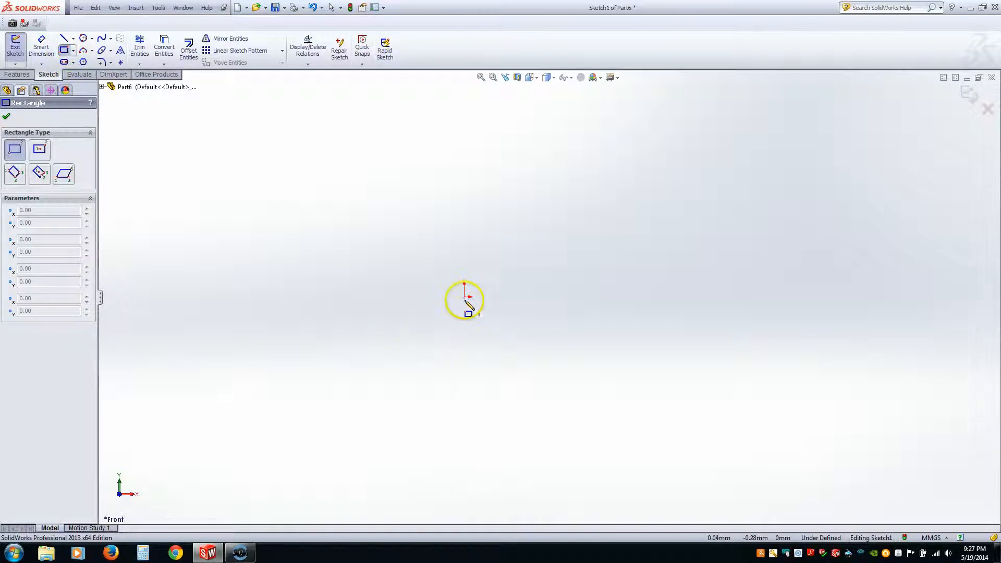
{"action": "left_click", "coordinate": [465, 297]}
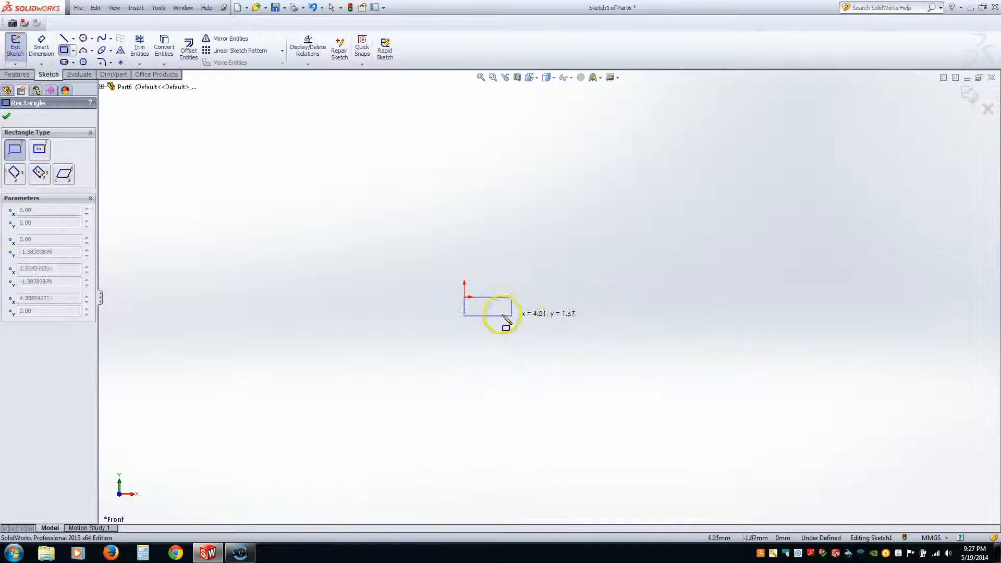
{"action": "left_click", "coordinate": [659, 380]}
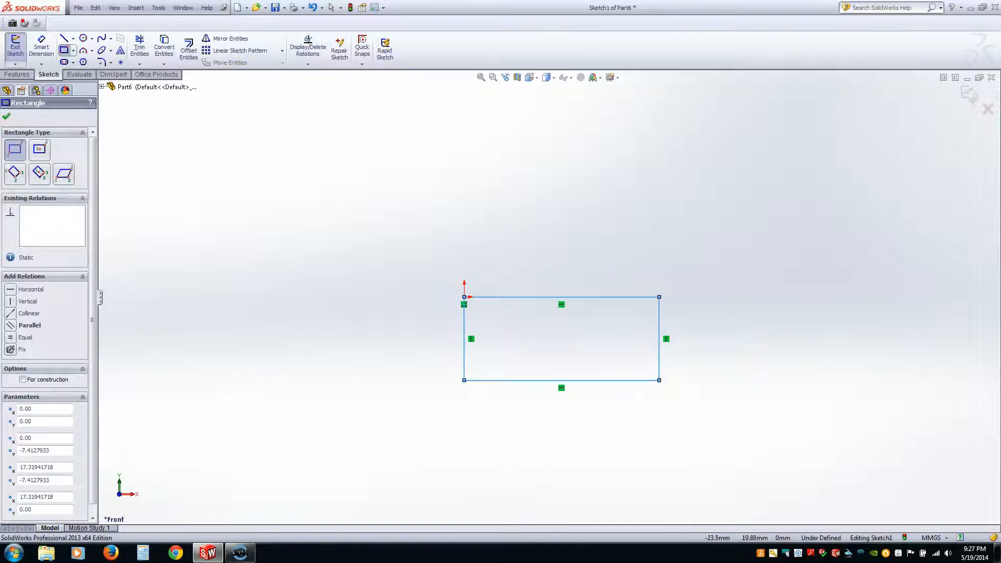
- Dimension the rectangle's upper edge and set its length to 20 mm
{"action": "left_click", "coordinate": [42, 46]}
{"action": "left_click", "coordinate": [628, 298]}
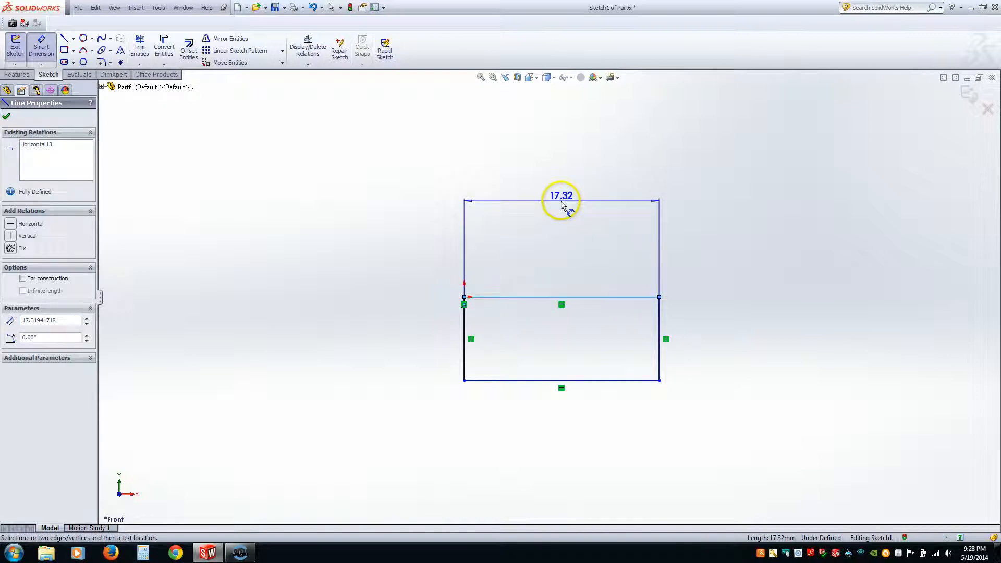
{"action": "left_click", "coordinate": [564, 205]}
{"action": "type", "text": "20"}
{"action": "key", "text": "Return"}
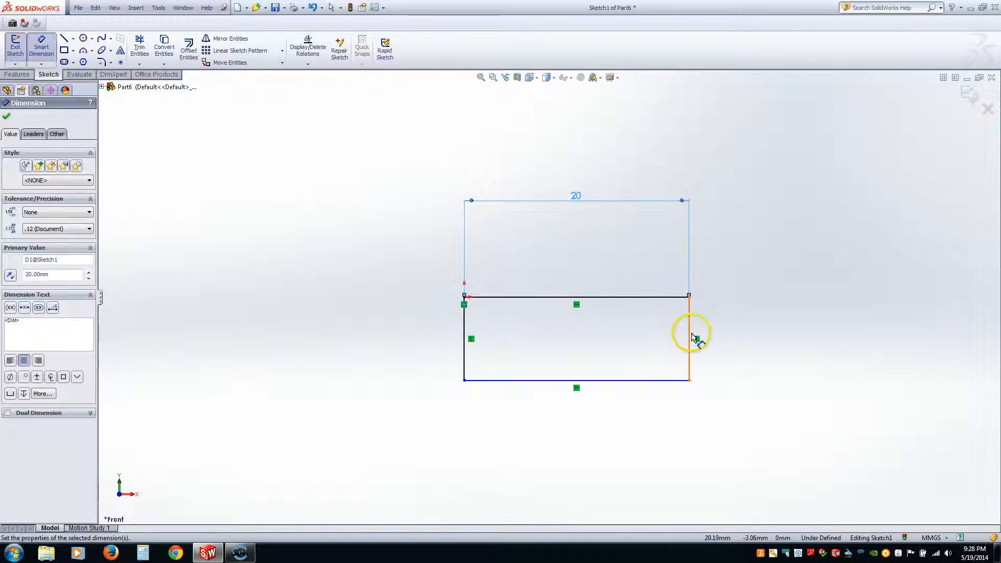
- Add a vertical dimension between the rectangle's upper and lower edges, placed outside its right edge
{"action": "left_click_drag", "start_coordinate": [668, 301], "coordinate": [654, 385]}
{"action": "left_click", "coordinate": [654, 383]}
{"action": "left_click", "coordinate": [740, 350]}
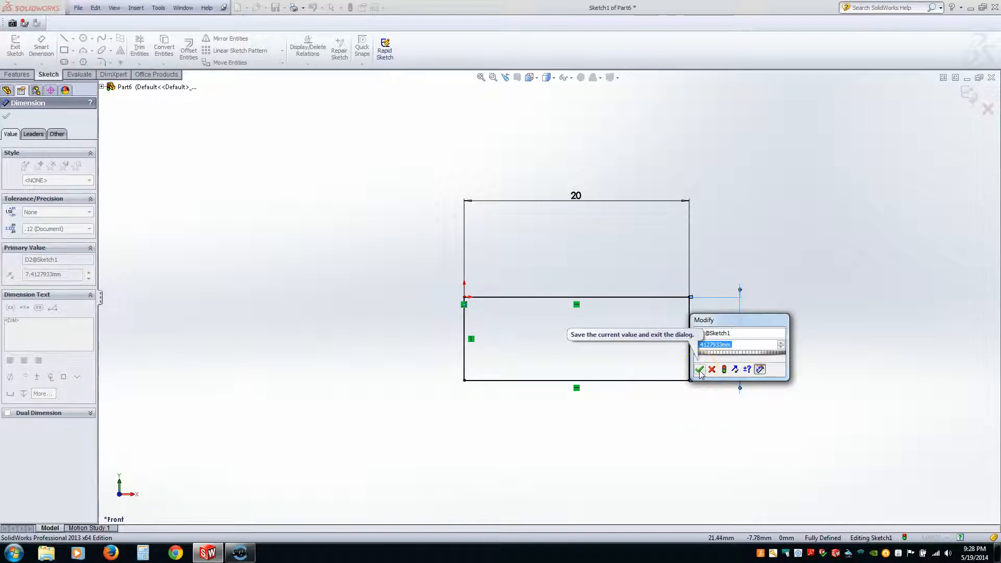
- Try reversing the sense of the height dimension, and flip it back to its original direction
{"action": "left_click", "coordinate": [734, 370]}
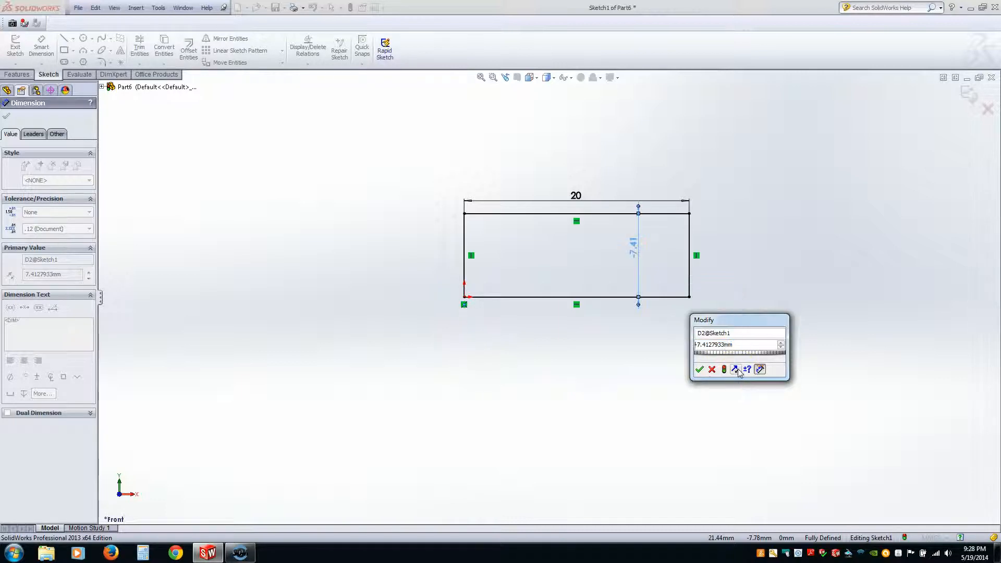
{"action": "left_click", "coordinate": [735, 369]}
{"action": "left_click", "coordinate": [737, 368]}
{"action": "left_click", "coordinate": [737, 368]}
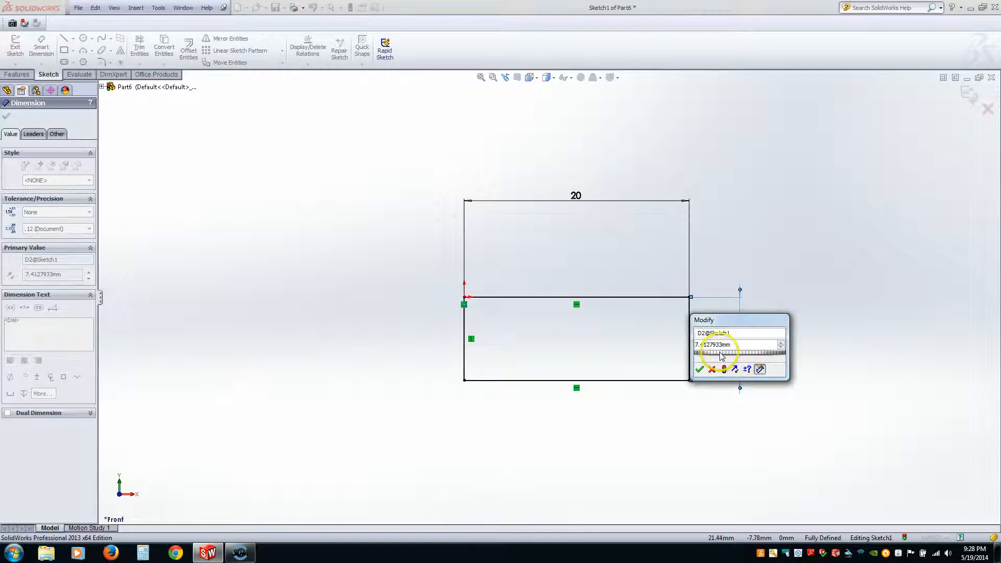
{"action": "mouse_move", "coordinate": [720, 358]}
{"action": "left_mouse_down"}
{"action": "mouse_move", "coordinate": [748, 354]}
{"action": "mouse_move", "coordinate": [737, 360]}
{"action": "left_mouse_up"}
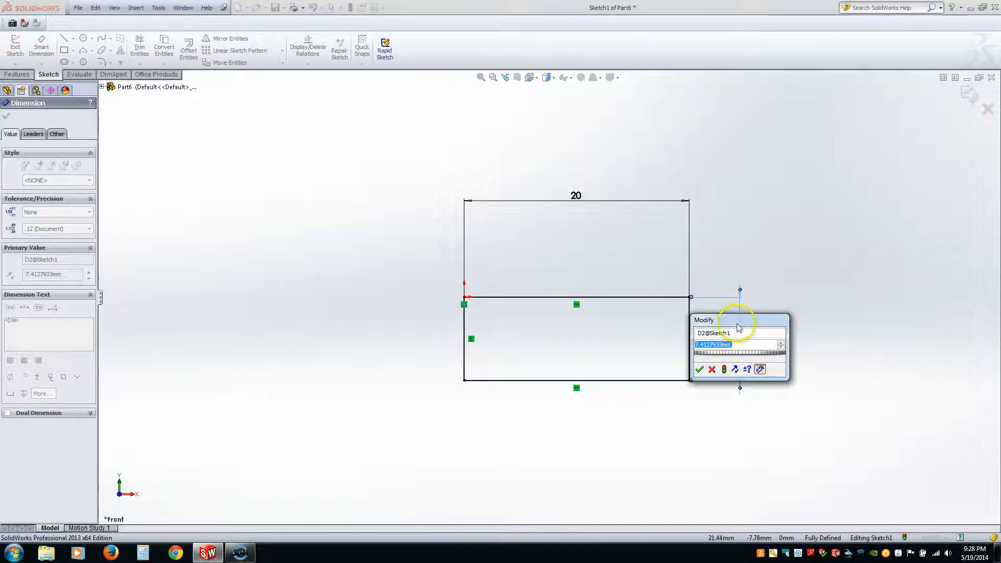
- Set the rectangle's height dimension to 10 mm
{"action": "left_click_drag", "start_coordinate": [737, 322], "coordinate": [720, 163]}
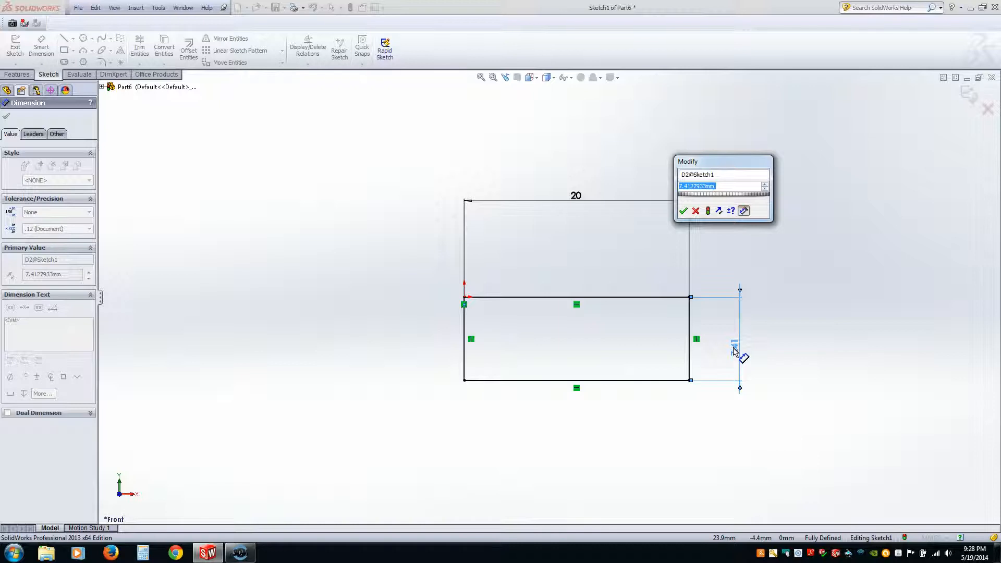
{"action": "left_click", "coordinate": [735, 352]}
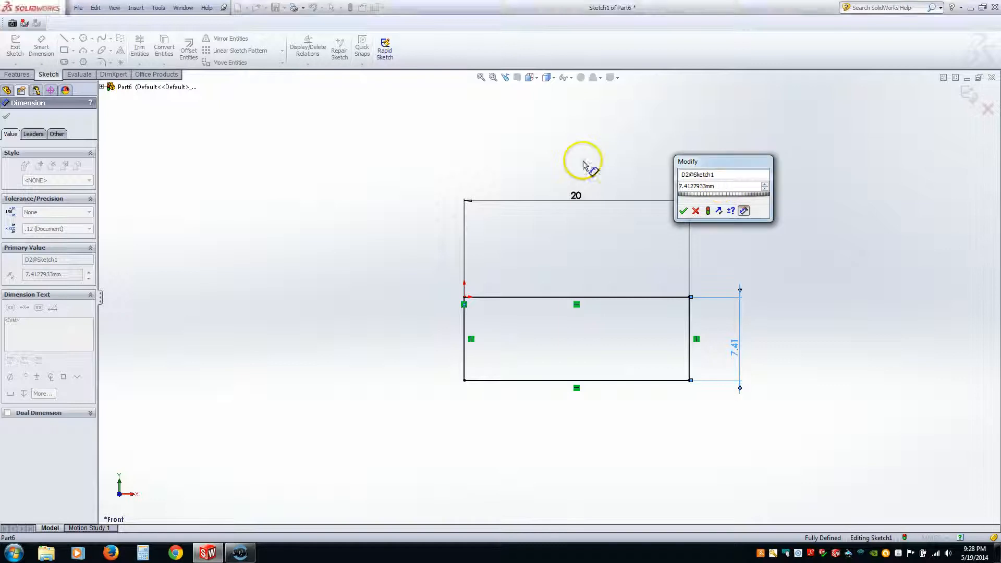
{"action": "double_click", "coordinate": [677, 186]}
{"action": "type", "text": "10."}
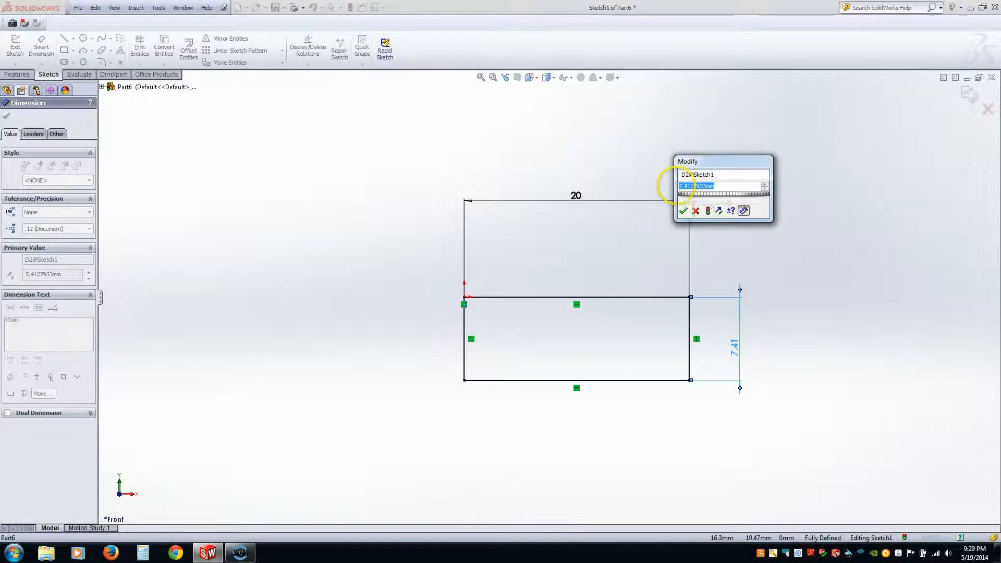
{"action": "key", "text": "Return"}
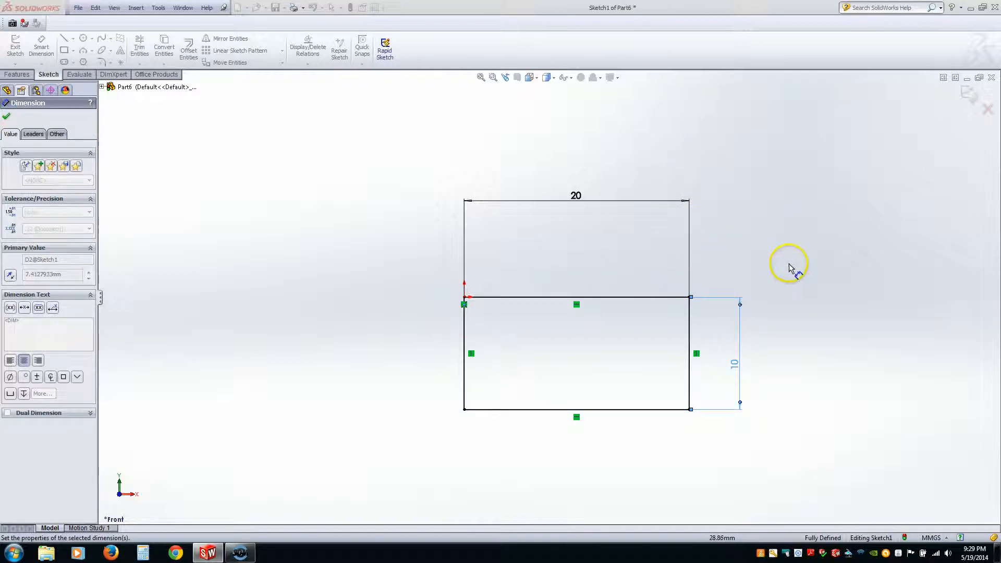
- Move the 10 mm height dimension farther away from the rectangle's right edge
{"action": "left_click", "coordinate": [757, 323]}
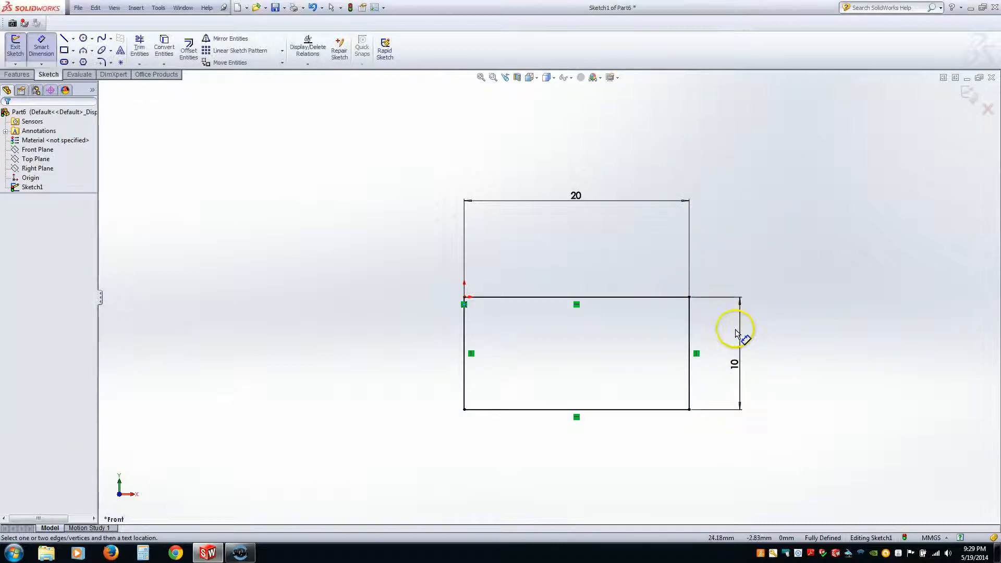
{"action": "left_click_drag", "start_coordinate": [735, 362], "coordinate": [758, 355]}
{"action": "left_click", "coordinate": [216, 172]}
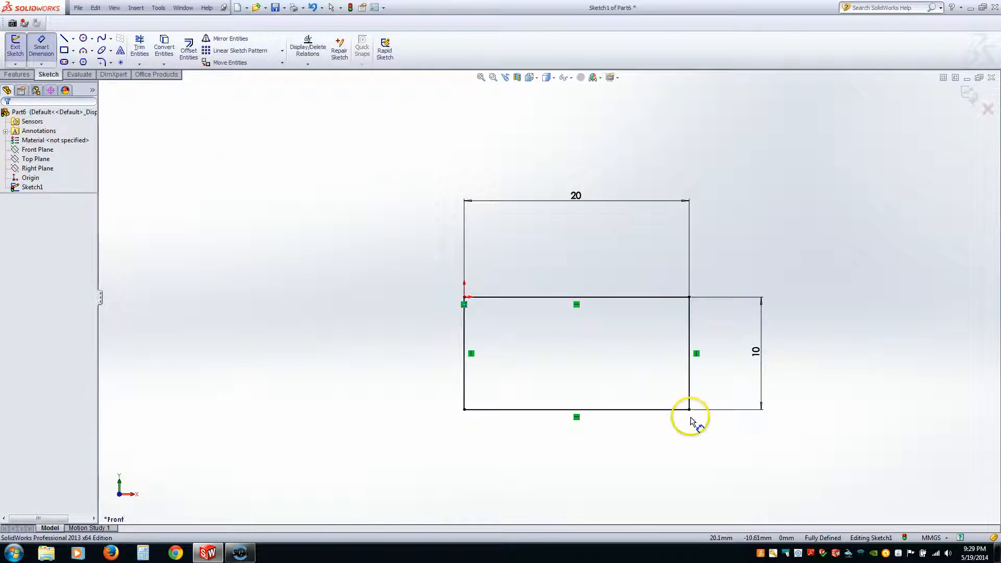
- Delete the rectangle together with its dimensions from the sketch
{"action": "left_click", "coordinate": [43, 54]}
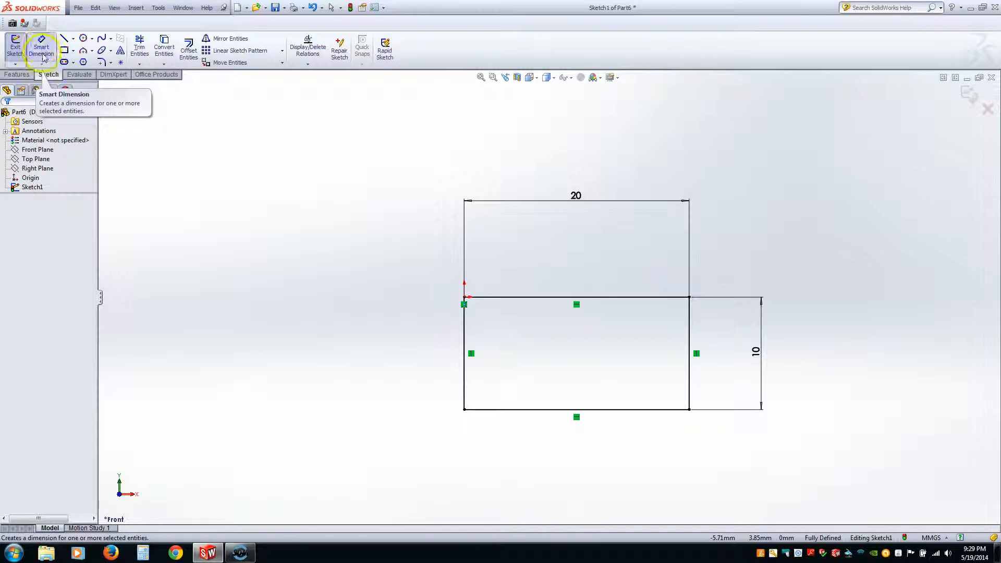
{"action": "mouse_move", "coordinate": [286, 148]}
{"action": "left_mouse_down"}
{"action": "mouse_move", "coordinate": [889, 402]}
{"action": "mouse_move", "coordinate": [933, 453]}
{"action": "left_mouse_up"}
{"action": "key", "text": "Delete"}
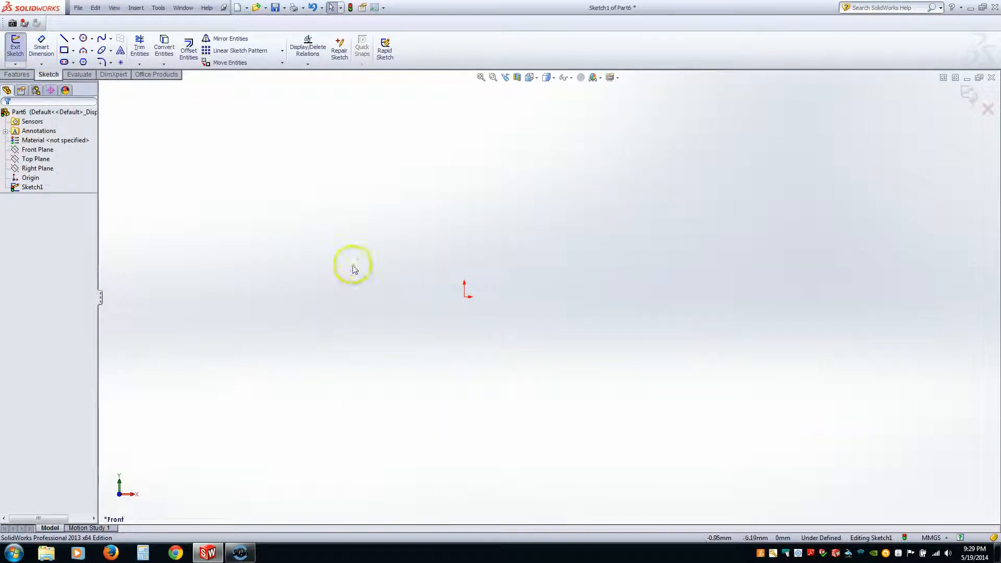
- Sketch a centerpoint arc of about 11.6 mm radius and 177° sweep, centered up and to the left of the origin, and undo it
{"action": "left_click", "coordinate": [91, 51]}
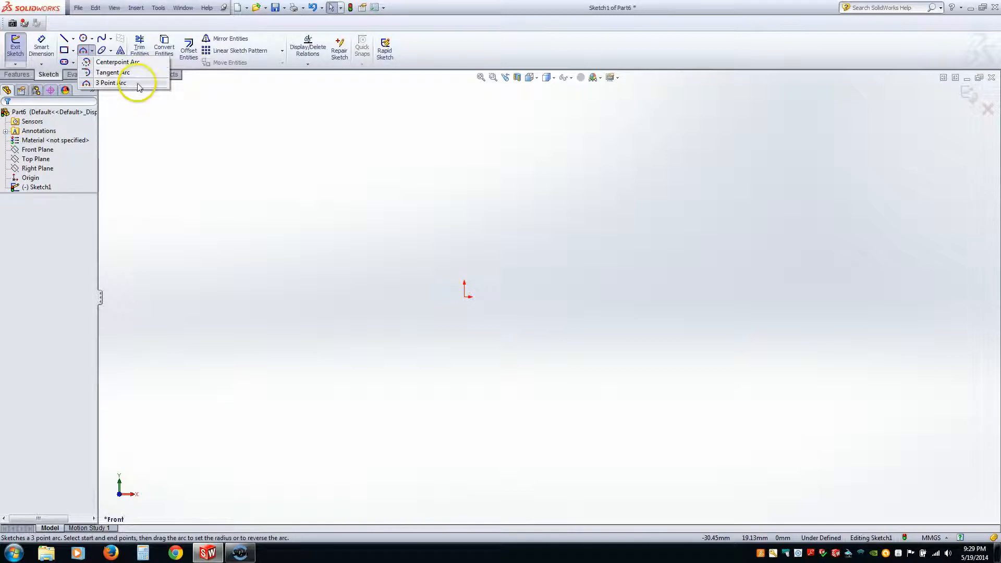
{"action": "left_click", "coordinate": [121, 51]}
{"action": "left_click", "coordinate": [94, 53]}
{"action": "left_click", "coordinate": [112, 62]}
{"action": "left_click", "coordinate": [390, 250]}
{"action": "left_click", "coordinate": [513, 291]}
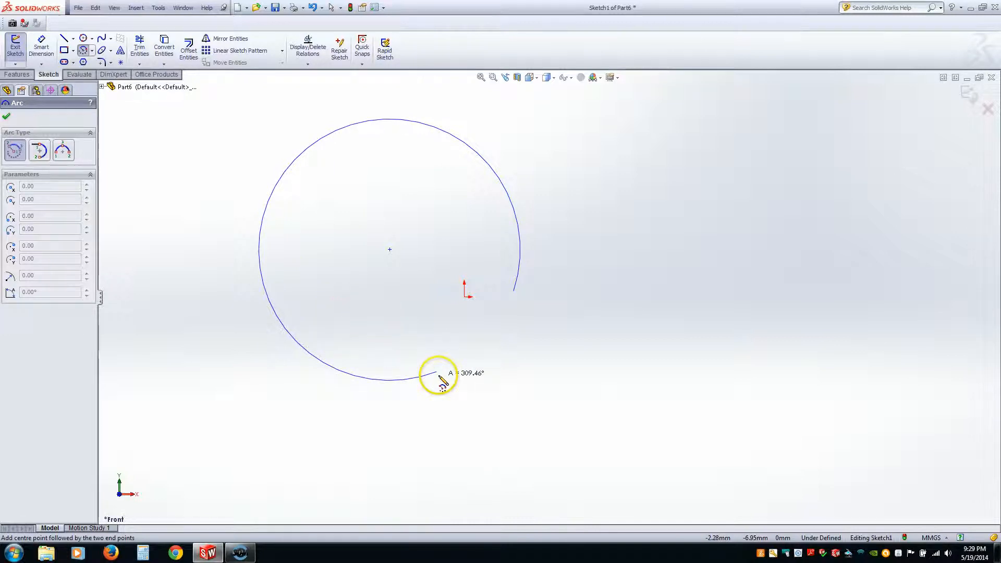
{"action": "left_click", "coordinate": [269, 204]}
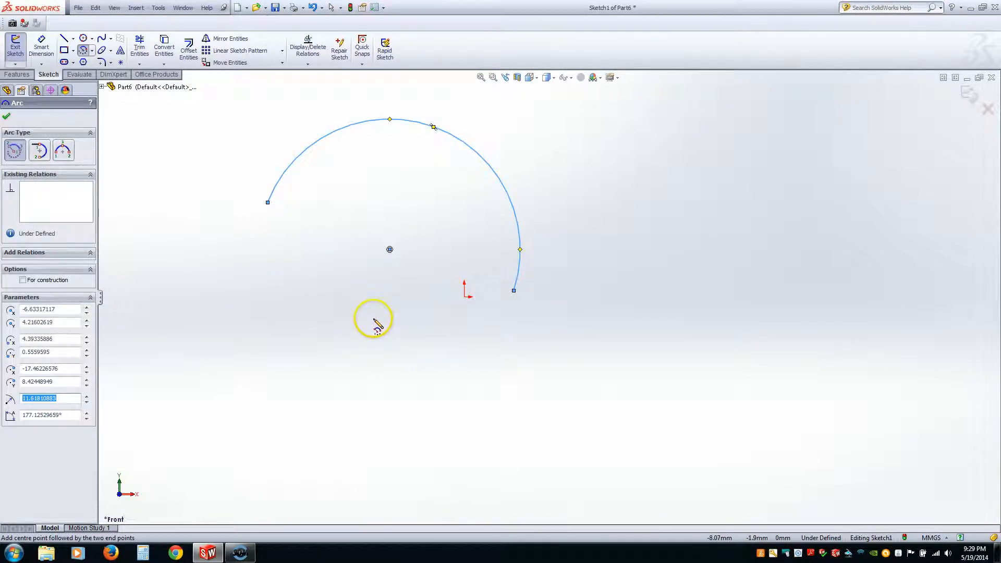
{"action": "key", "text": "ctrl+z"}
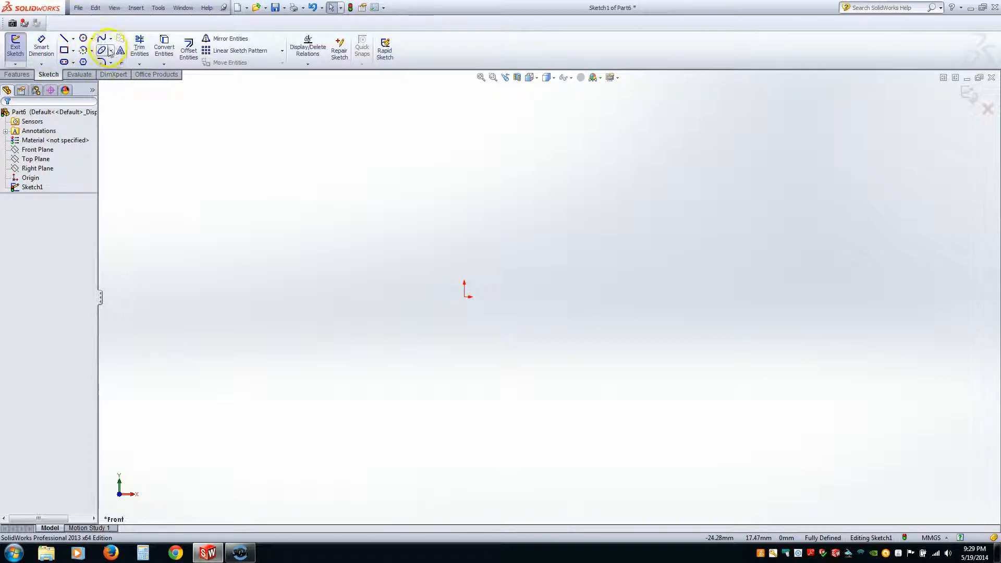
- Sketch a horizontal ellipse centered on the origin with a major radius of about 8.7 mm, and undo it
{"action": "left_click", "coordinate": [101, 51]}
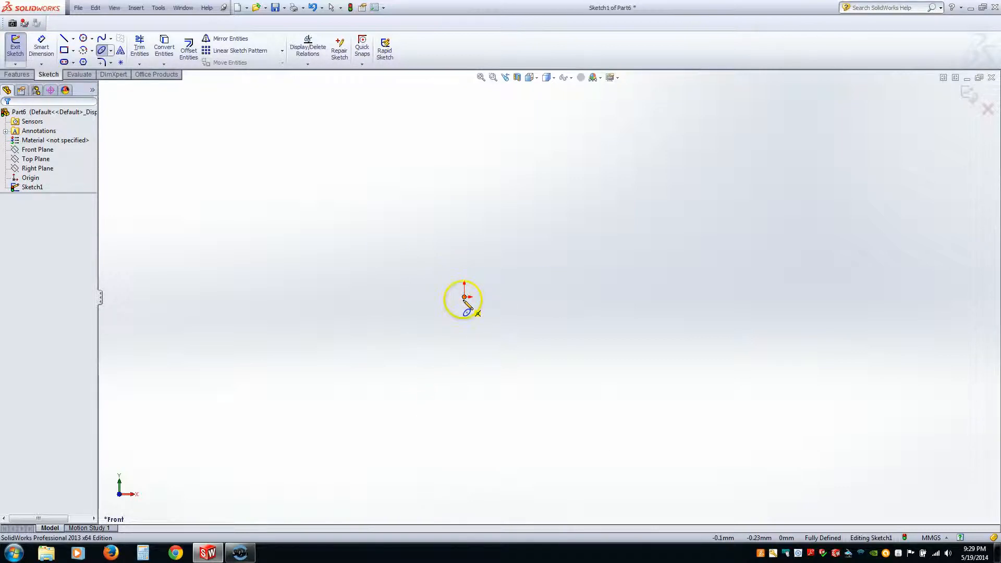
{"action": "left_click", "coordinate": [463, 297]}
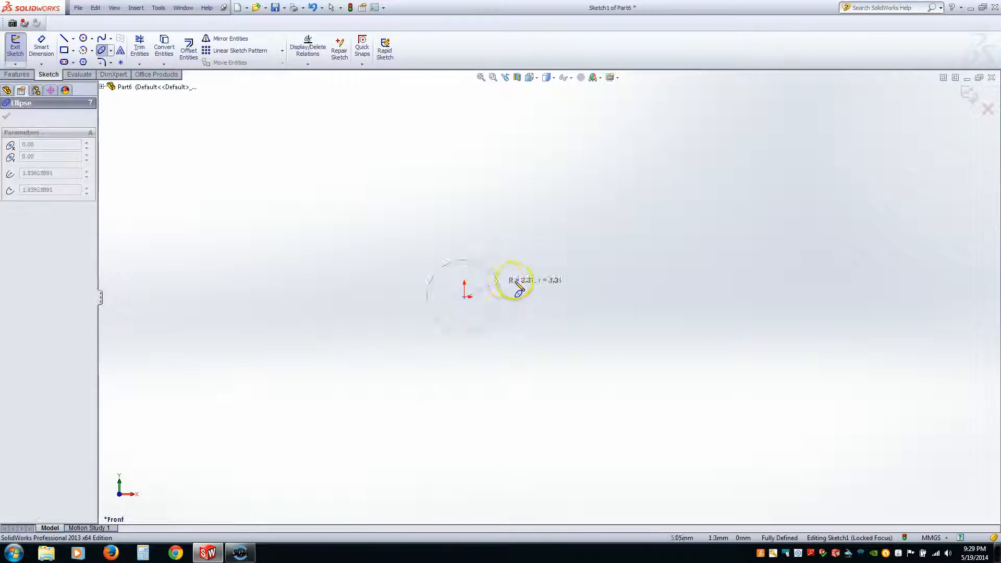
{"action": "left_click", "coordinate": [562, 297]}
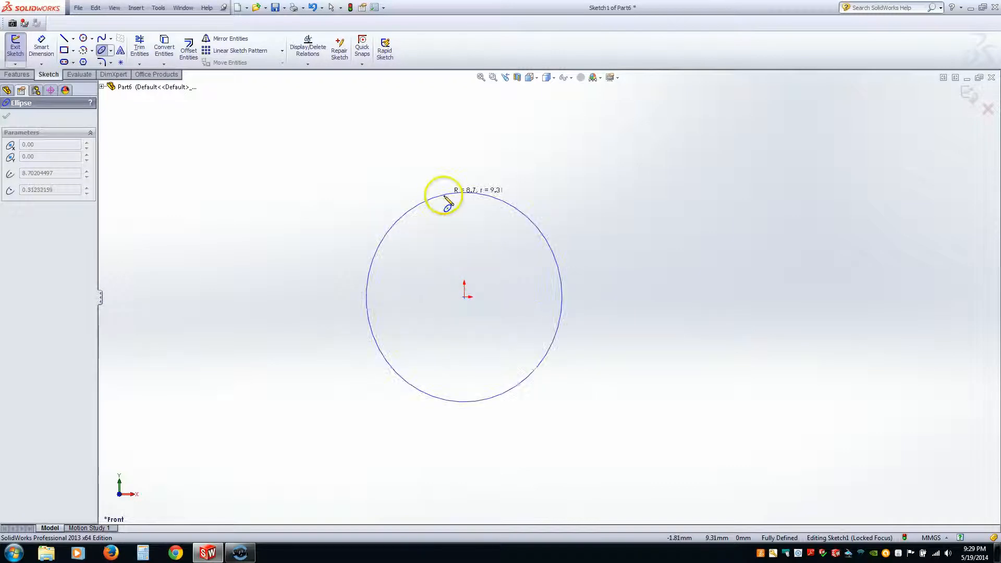
{"action": "left_click", "coordinate": [442, 252]}
{"action": "key", "text": "ctrl+z"}
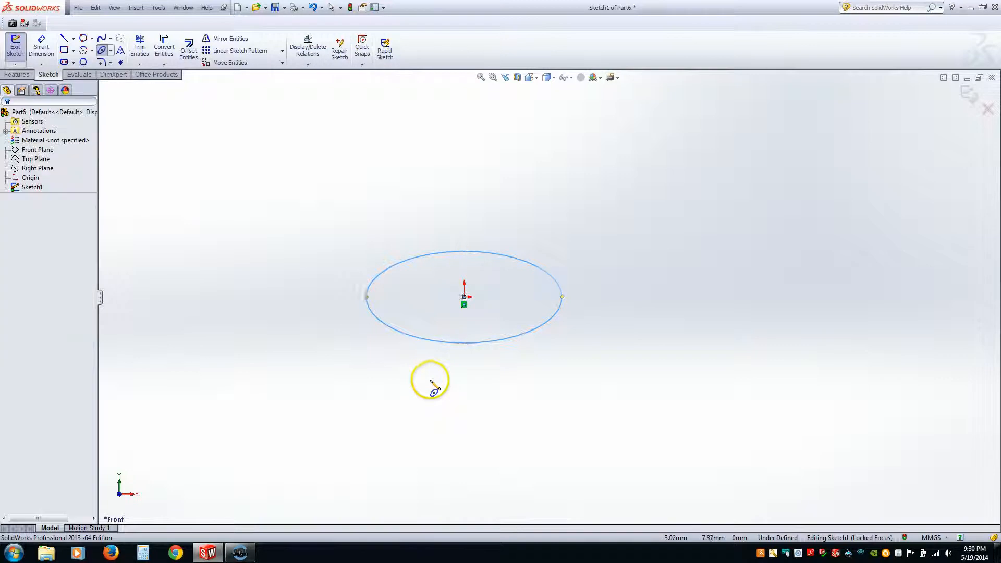
{"action": "left_click", "coordinate": [72, 62]}
{"action": "left_click", "coordinate": [73, 50]}
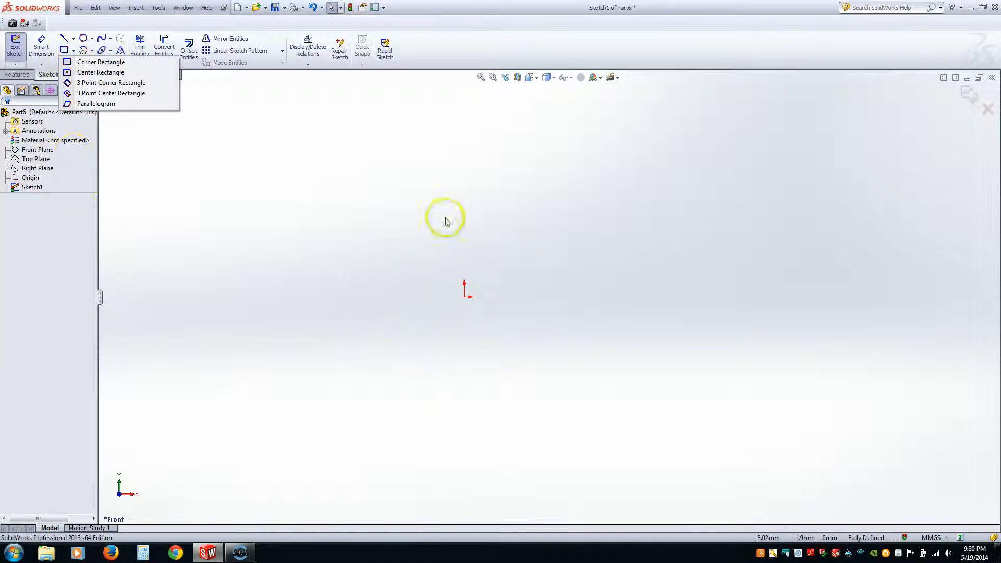
{"action": "left_click", "coordinate": [303, 213]}
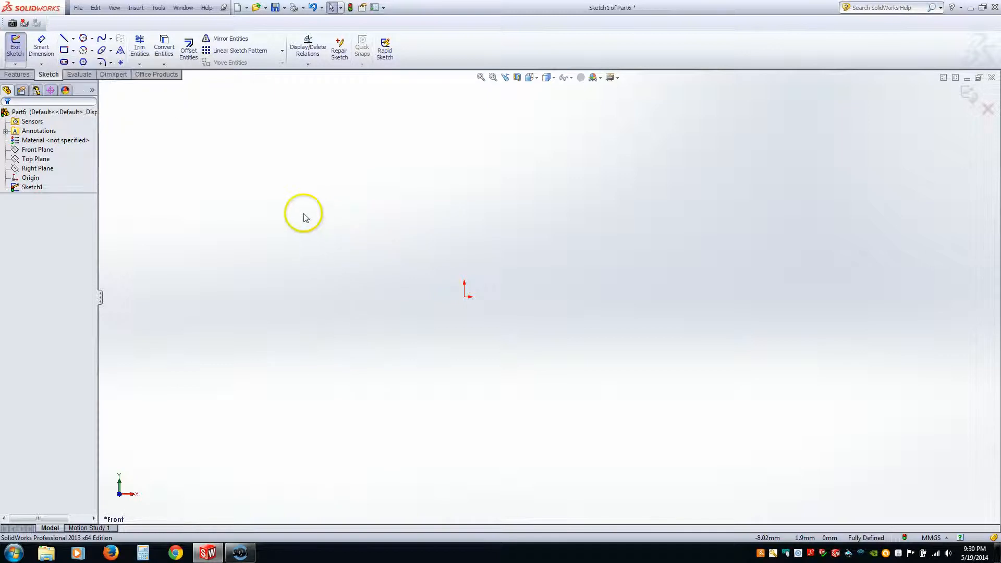
- Sketch a 3 Point Arc Slot near the origin with a radius of about 9 mm and a width of about 7.1 mm, and undo it
{"action": "left_click", "coordinate": [73, 62]}
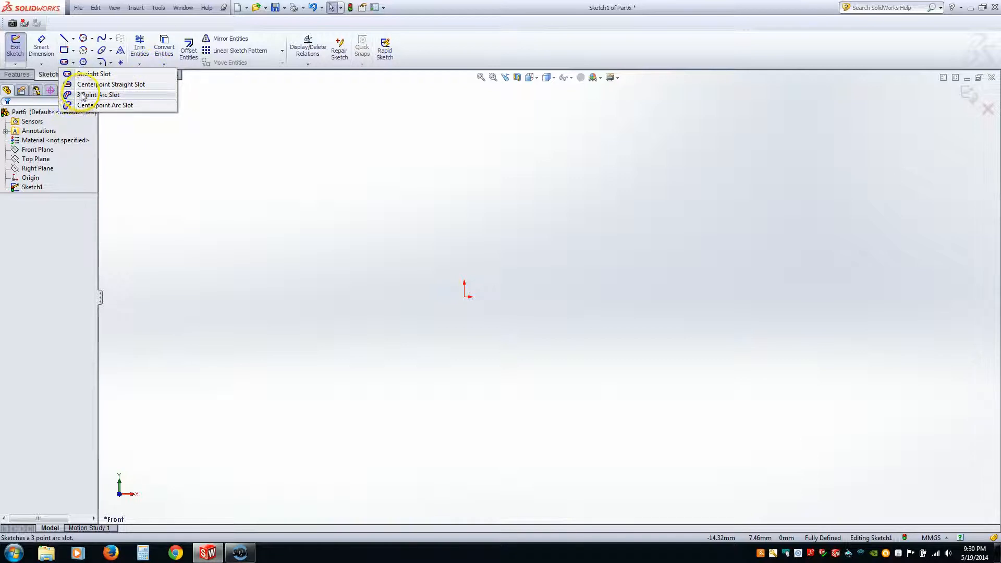
{"action": "left_click", "coordinate": [81, 95]}
{"action": "left_click", "coordinate": [410, 278]}
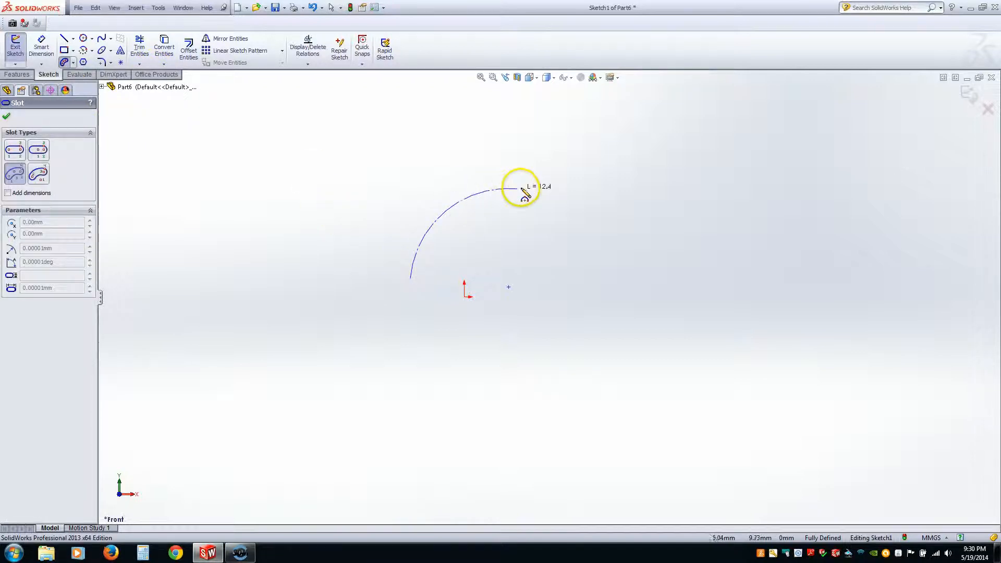
{"action": "left_click", "coordinate": [522, 188]}
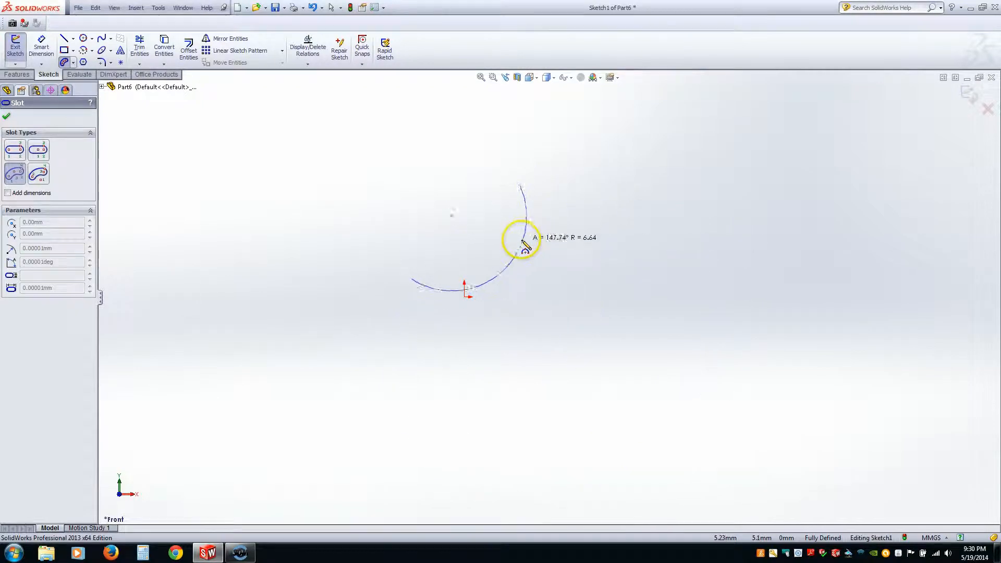
{"action": "left_click", "coordinate": [501, 244]}
{"action": "left_click", "coordinate": [480, 306]}
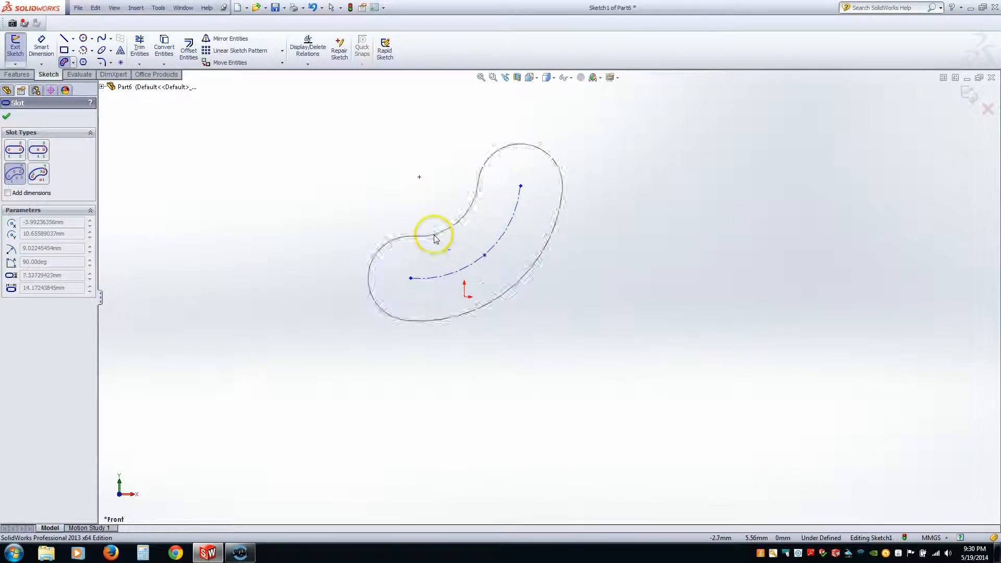
{"action": "left_click", "coordinate": [491, 297]}
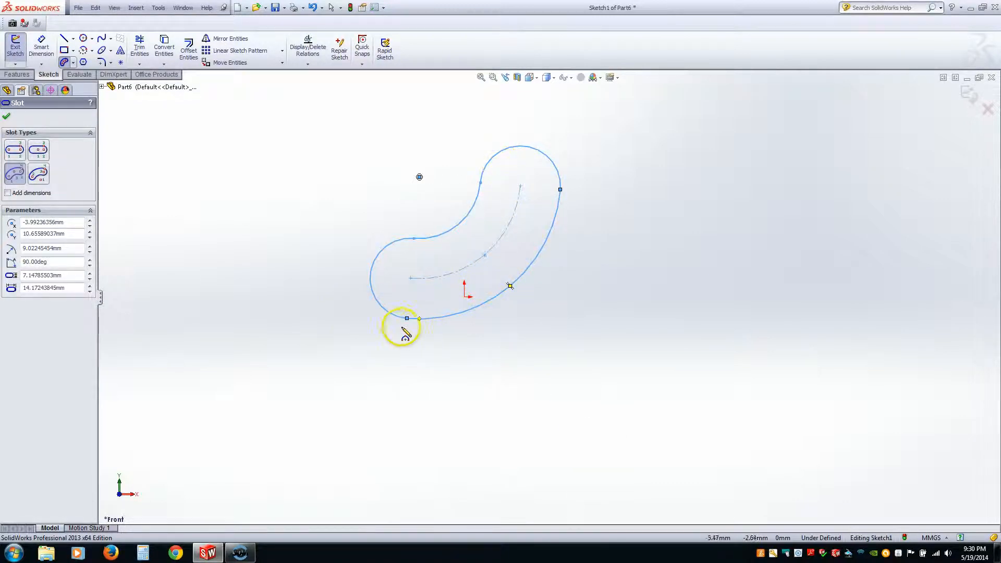
{"action": "key", "text": "Escape"}
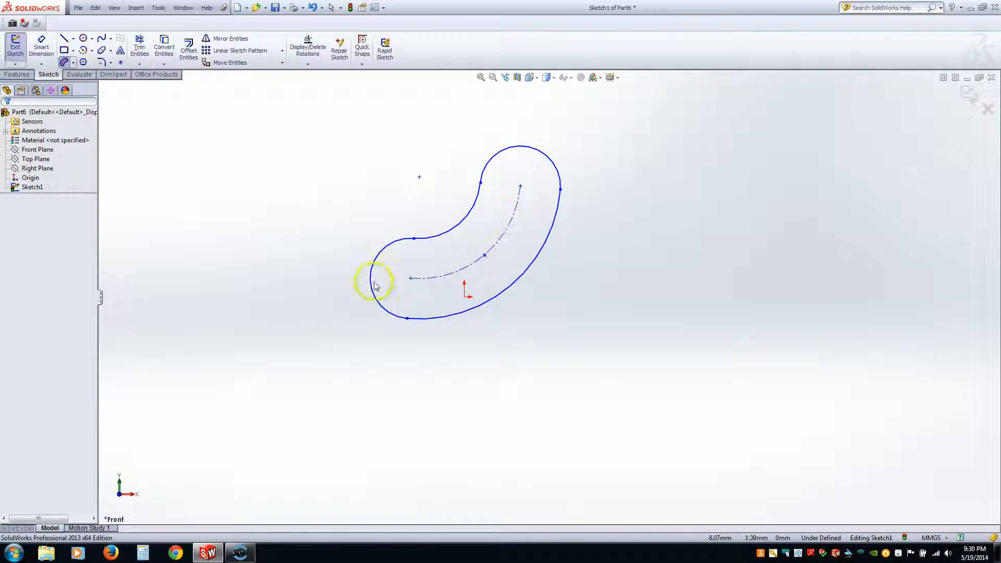
{"action": "key", "text": "ctrl+z"}
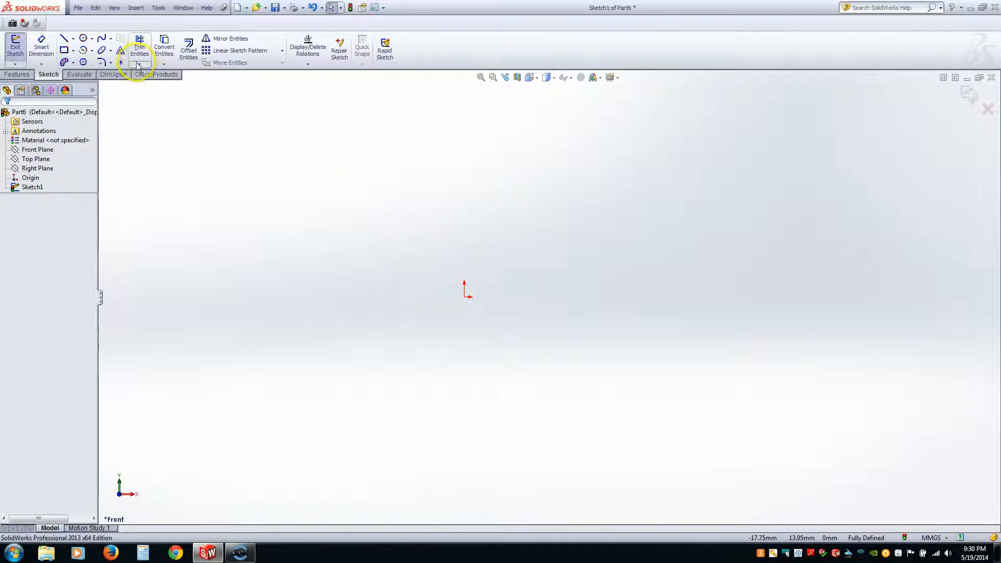
- Sketch a horizontal line about 6.7 mm long from the origin, joined at its far end to a vertical line about 6.7 mm long going up
{"action": "left_click", "coordinate": [110, 65]}
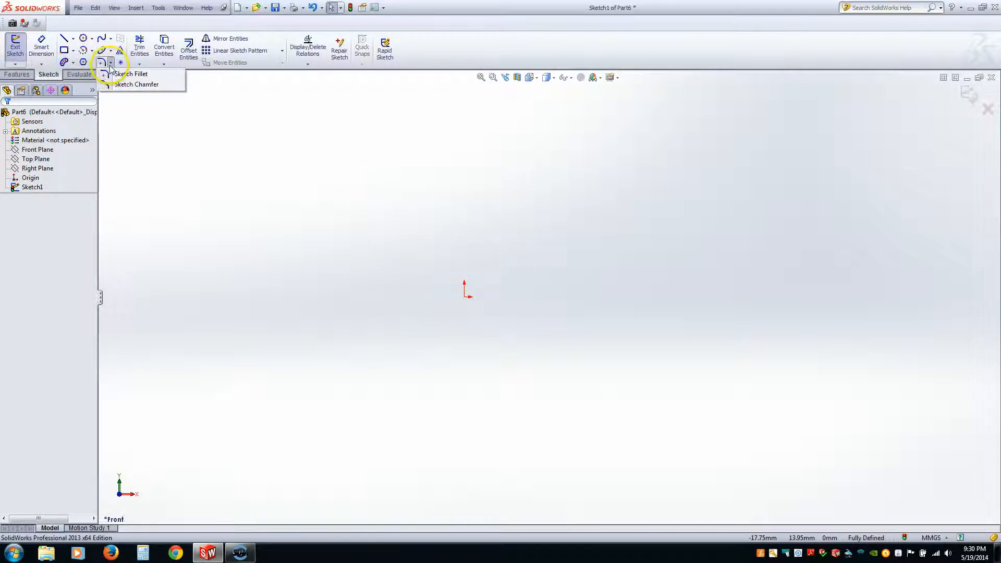
{"action": "left_click", "coordinate": [72, 39]}
{"action": "left_click", "coordinate": [78, 50]}
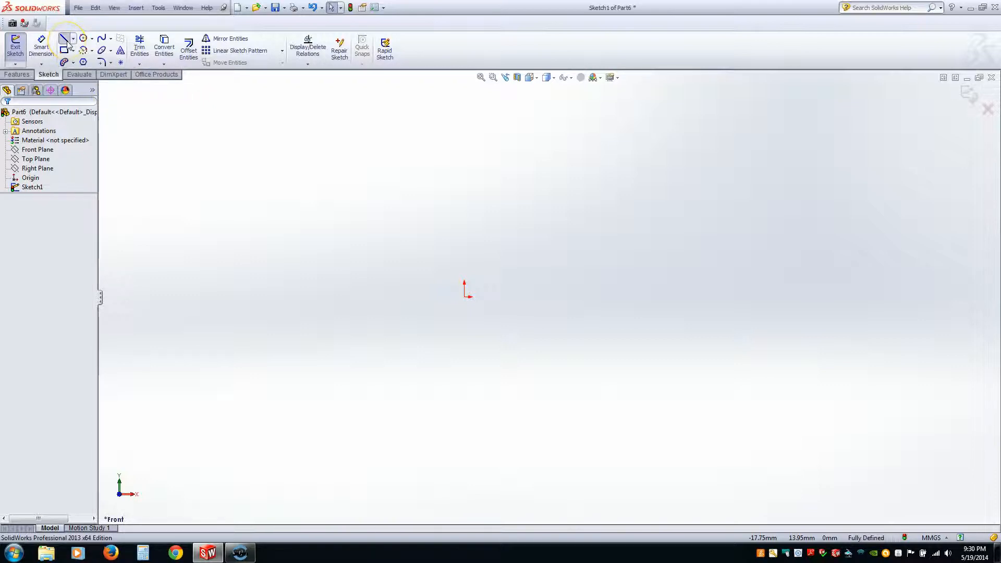
{"action": "left_click", "coordinate": [464, 297]}
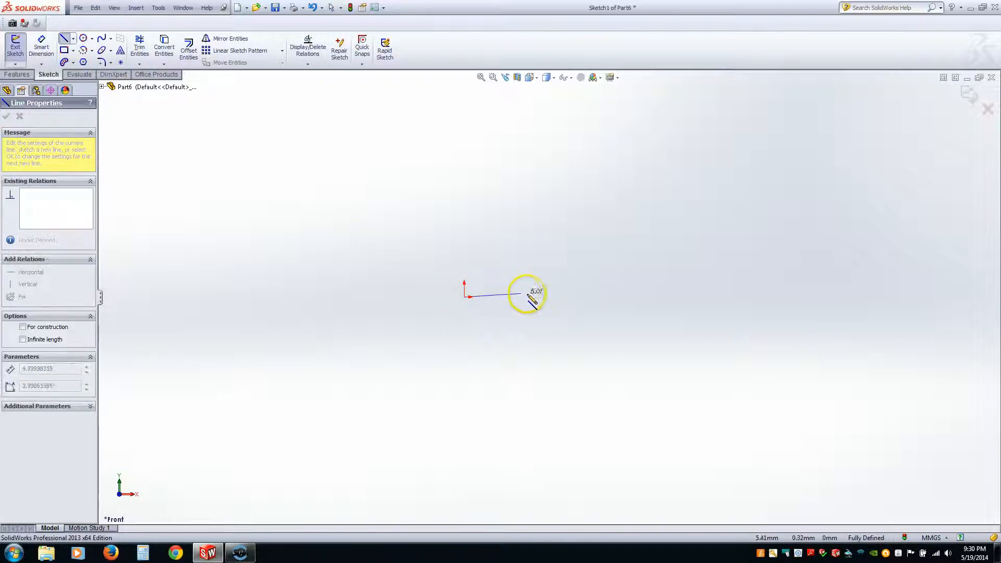
{"action": "left_click", "coordinate": [541, 297]}
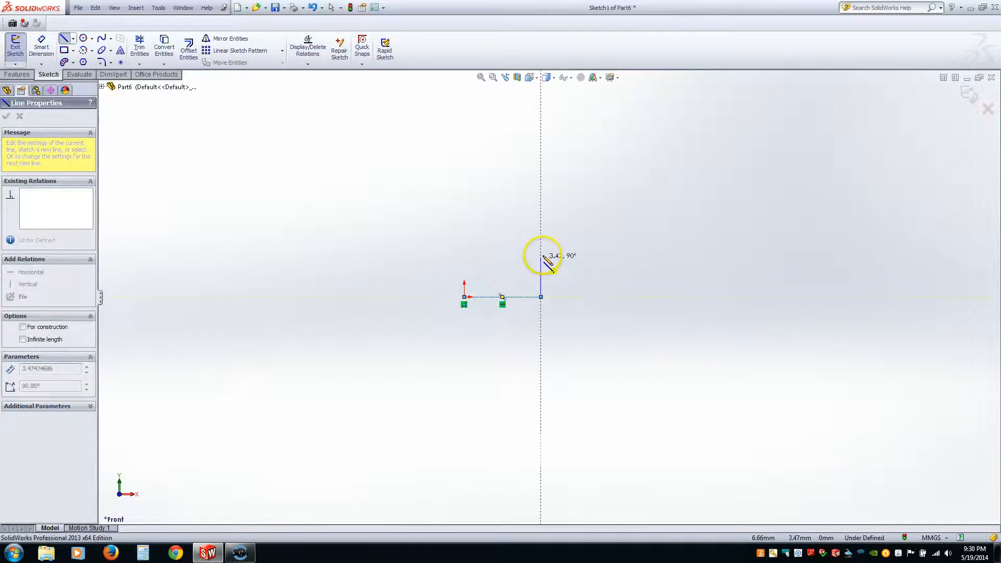
{"action": "left_click", "coordinate": [540, 223]}
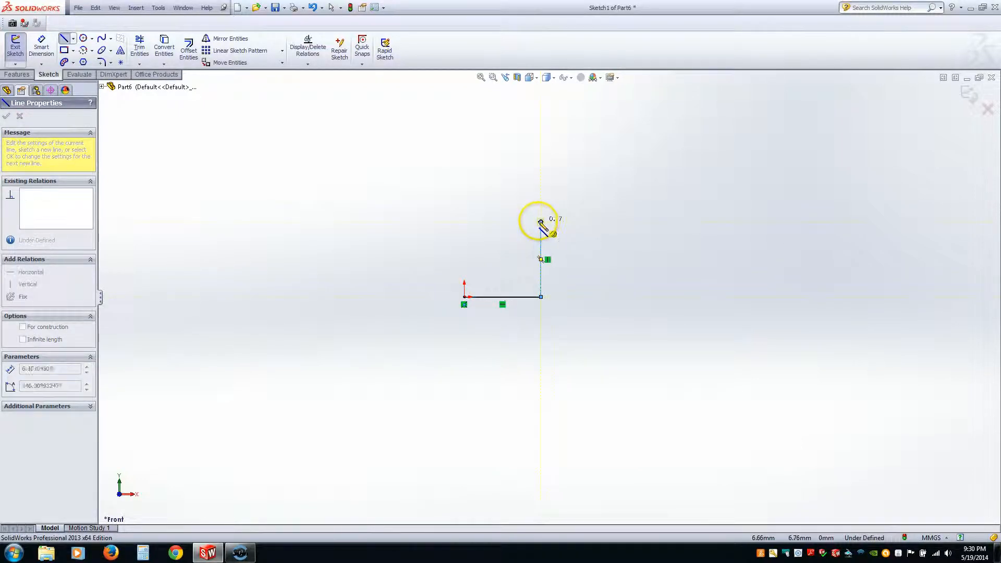
{"action": "key", "text": "Escape"}
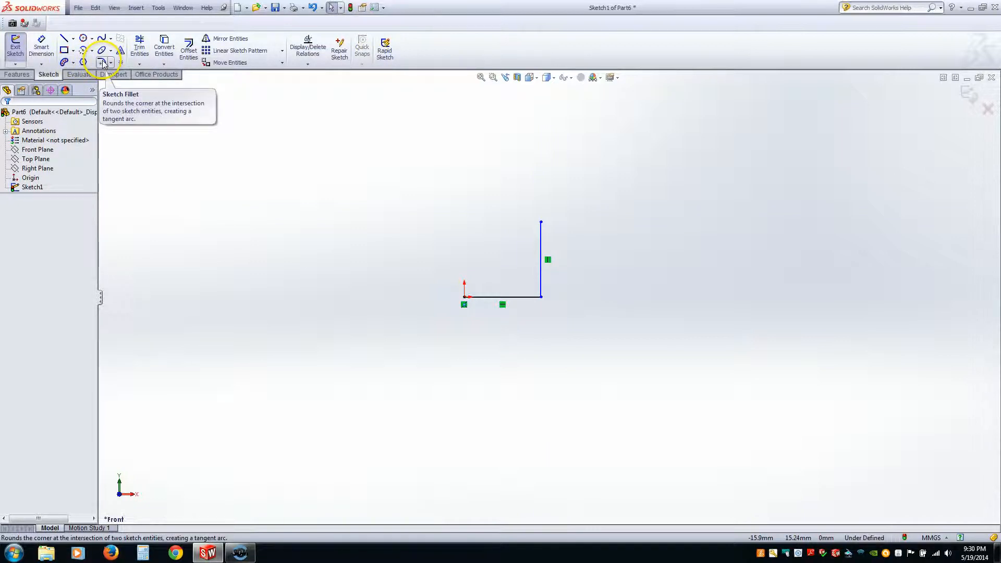
- Round the corner between the horizontal and vertical lines with a 3 mm Sketch Fillet
{"action": "left_click", "coordinate": [102, 63]}
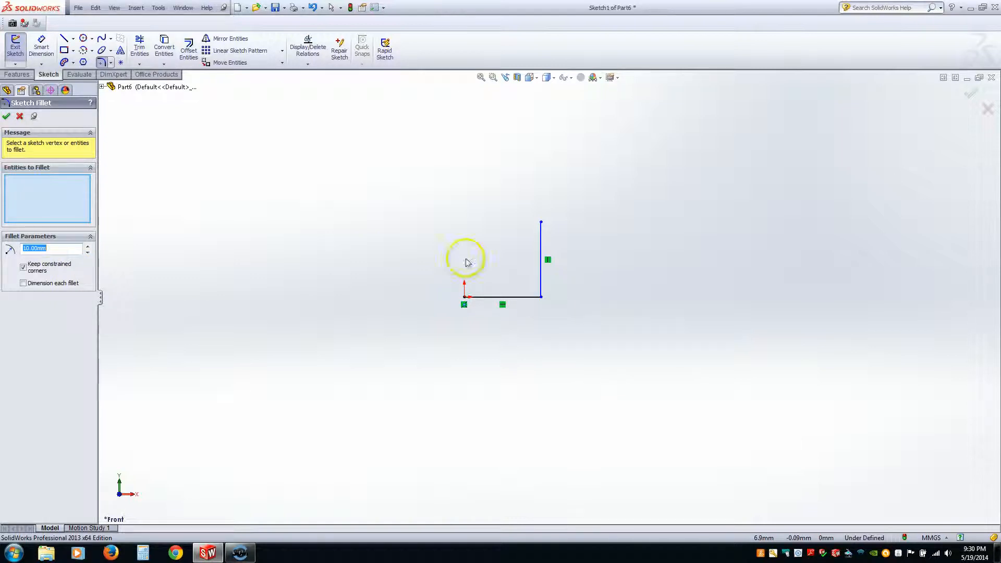
{"action": "type", "text": "3"}
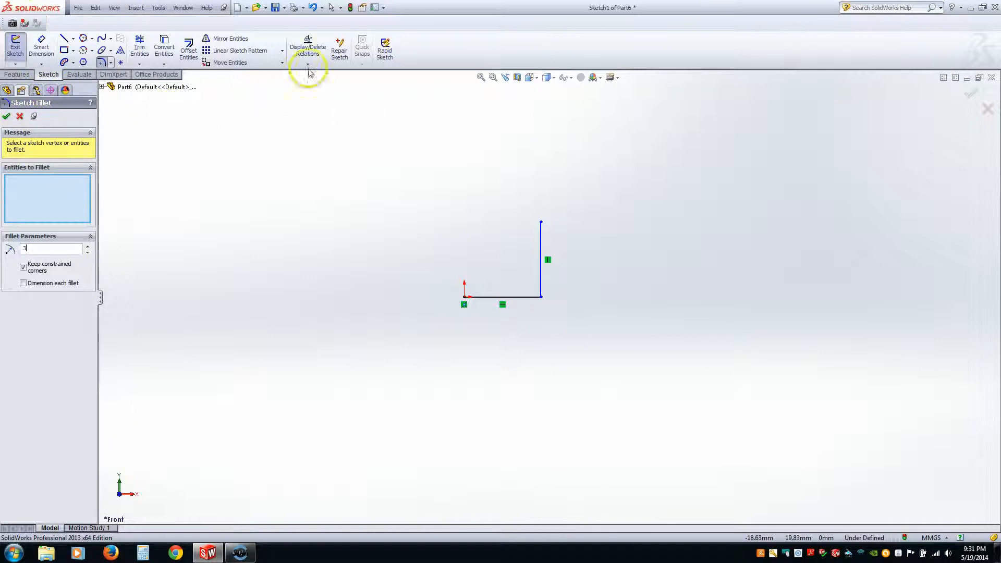
{"action": "left_click", "coordinate": [17, 75]}
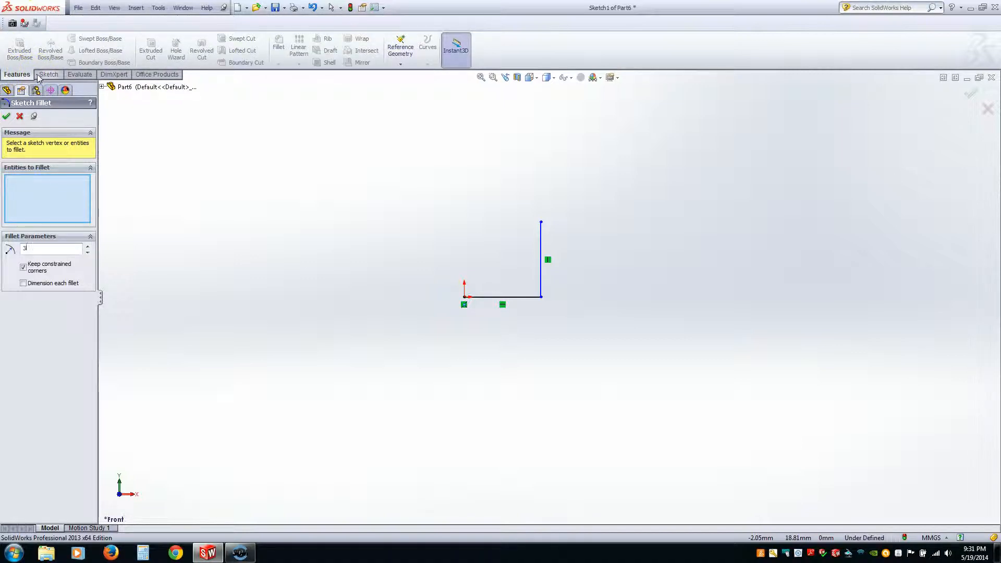
{"action": "left_click", "coordinate": [42, 77]}
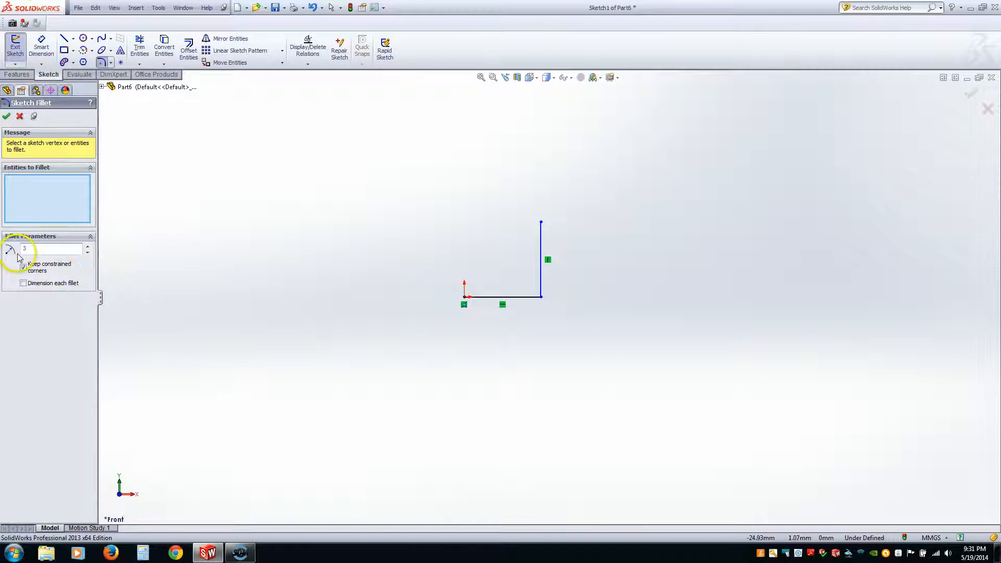
{"action": "left_click", "coordinate": [540, 297]}
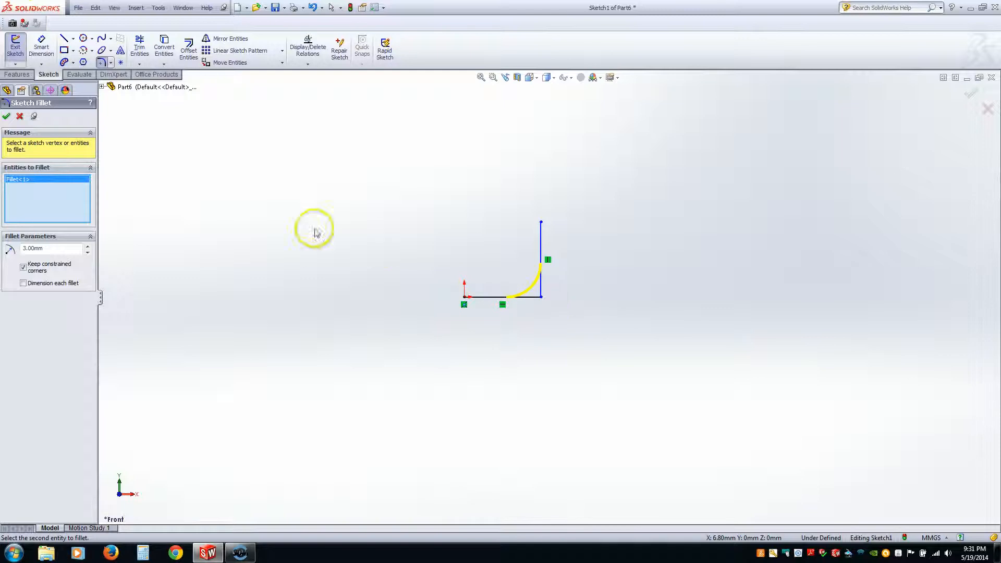
{"action": "left_click", "coordinate": [6, 117]}
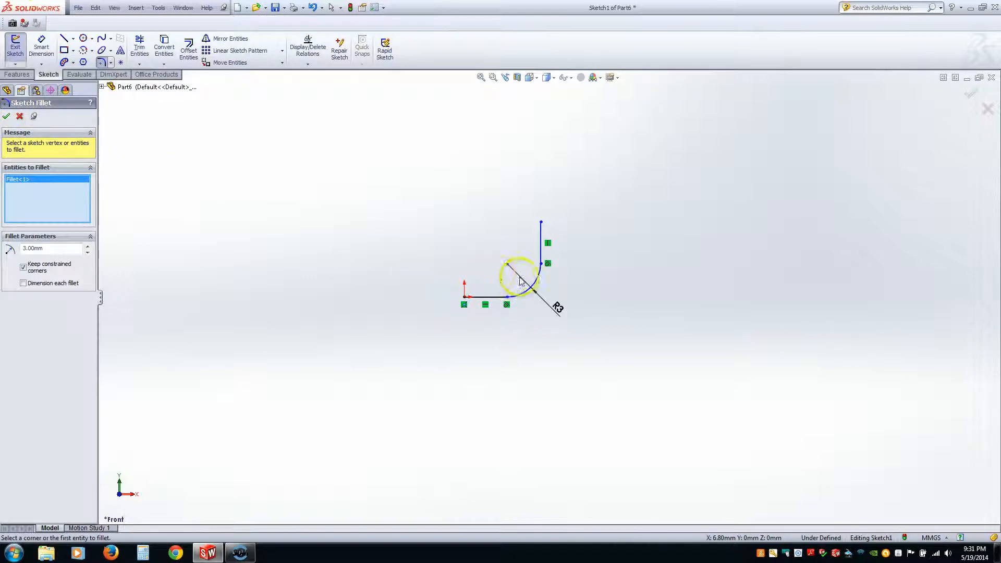
{"action": "scroll", "coordinate": [498, 278], "scroll_direction": "up", "scroll_amount": 2}
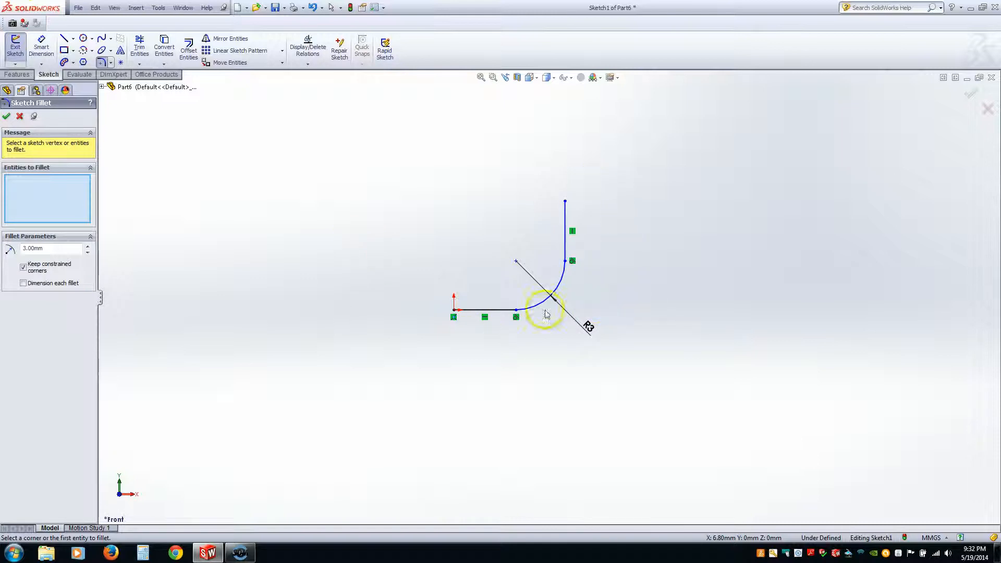
{"action": "left_click", "coordinate": [7, 116]}
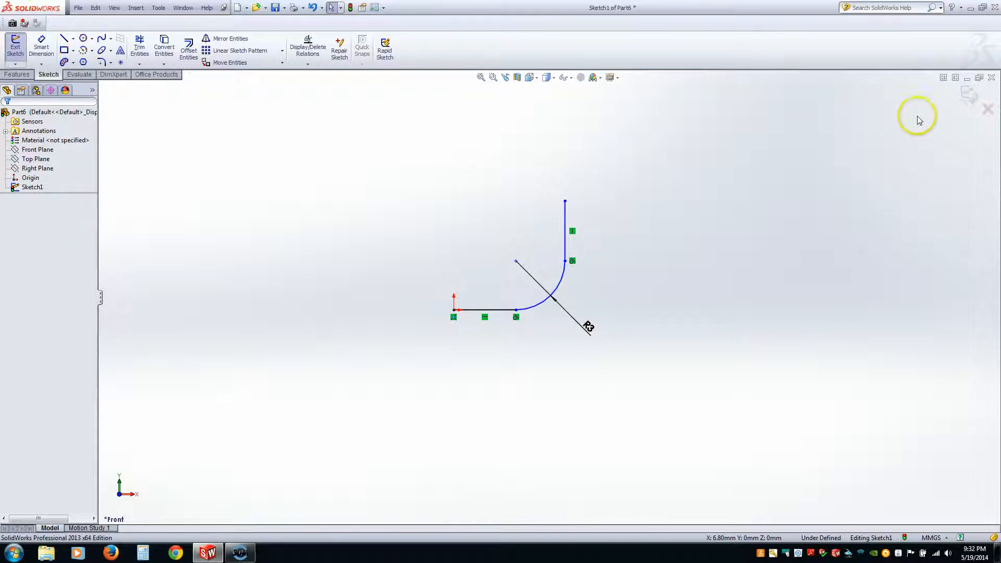
- Exit the sketch and clear its selection
{"action": "left_click", "coordinate": [969, 96]}
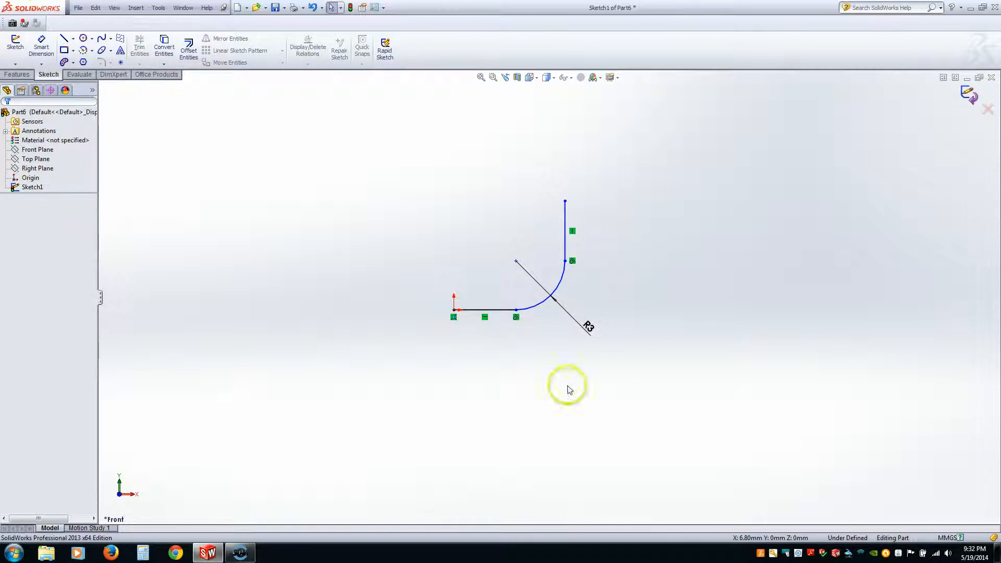
{"action": "left_click", "coordinate": [968, 95]}
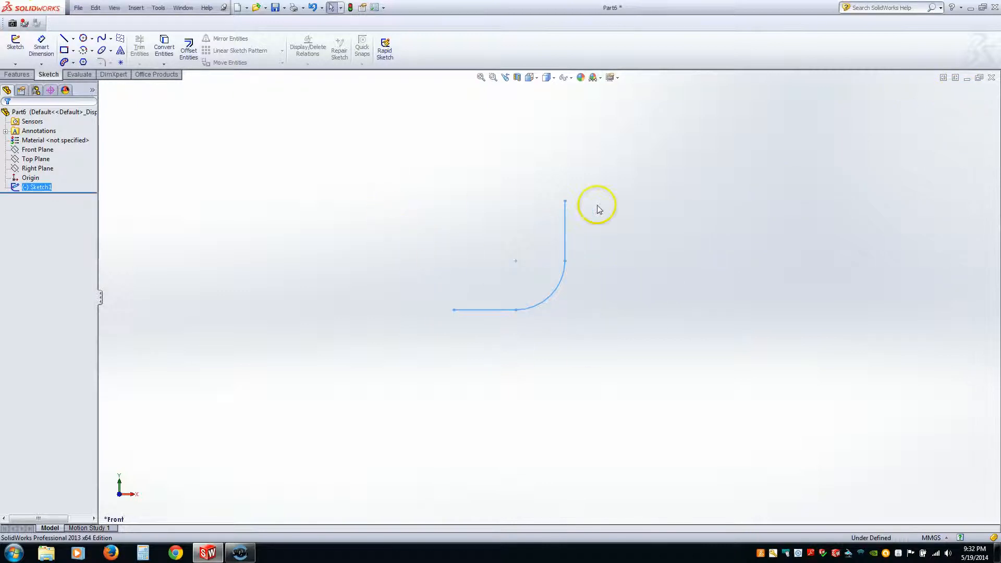
{"action": "left_click", "coordinate": [620, 342]}
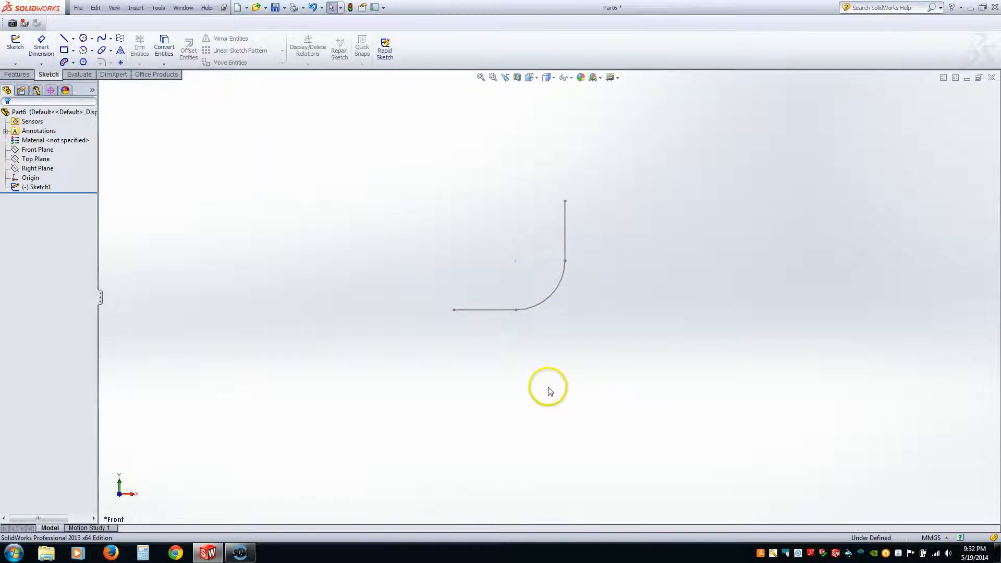
- Reopen Sketch1 for editing
{"action": "left_click", "coordinate": [10, 46]}
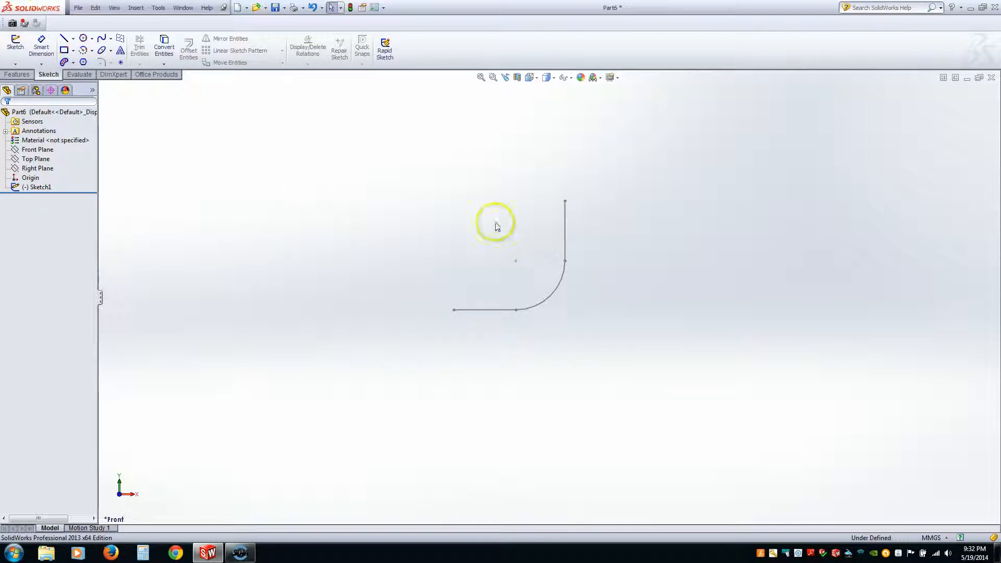
{"action": "scroll", "coordinate": [540, 256], "scroll_direction": "down", "scroll_amount": 2}
{"action": "scroll", "coordinate": [536, 262], "scroll_direction": "down", "scroll_amount": 2}
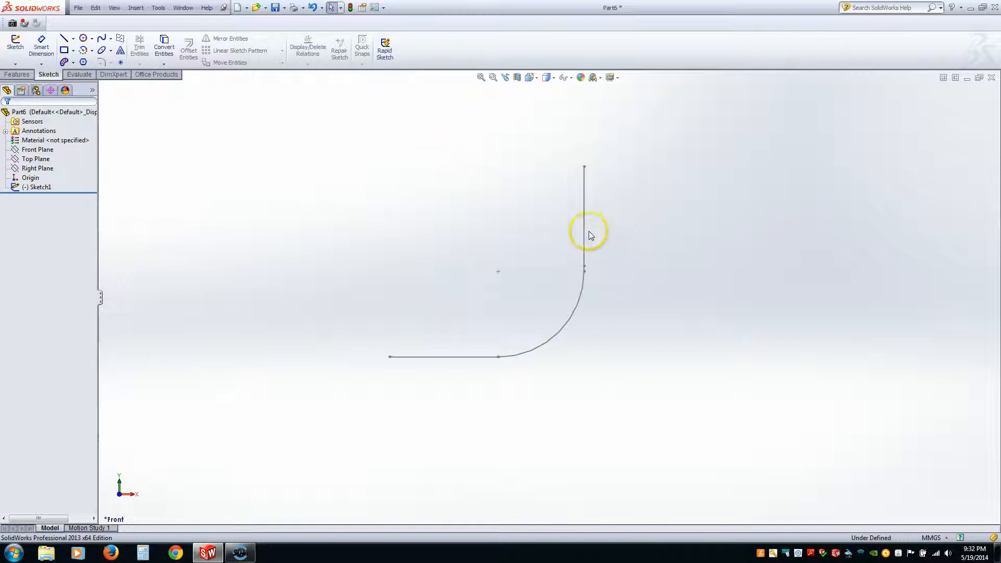
{"action": "left_click", "coordinate": [582, 217]}
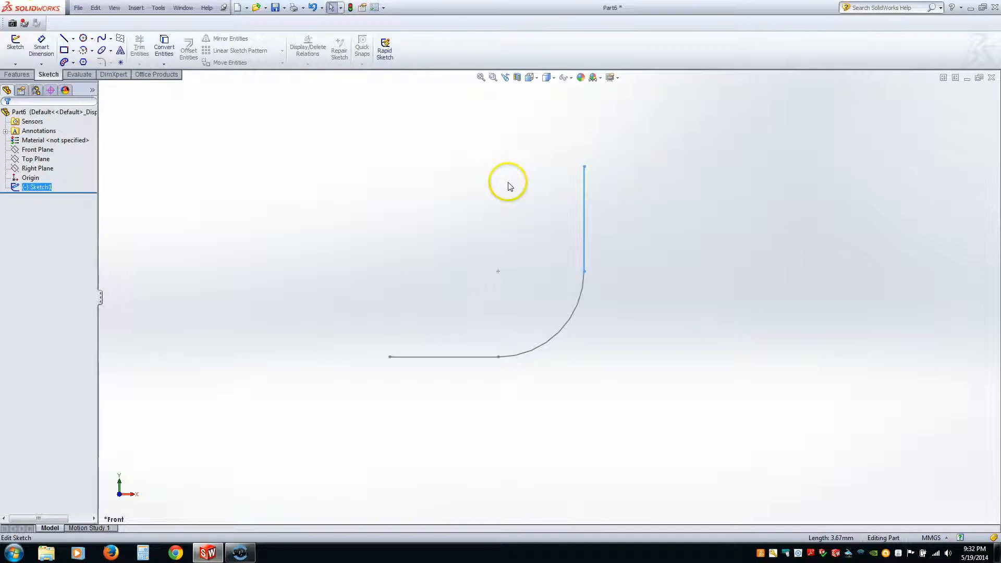
{"action": "left_click", "coordinate": [168, 323]}
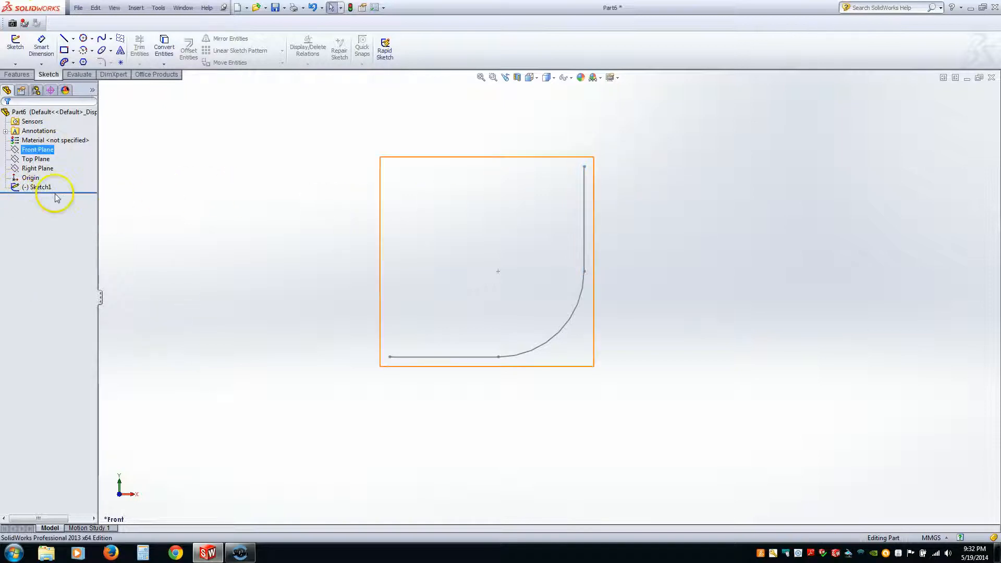
{"action": "left_click", "coordinate": [33, 187]}
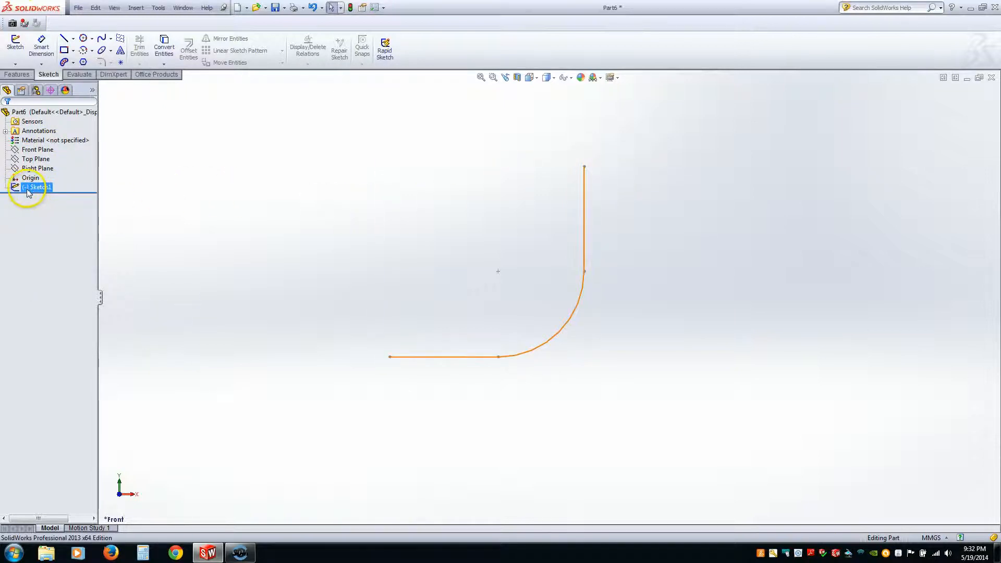
{"action": "left_click", "coordinate": [29, 189]}
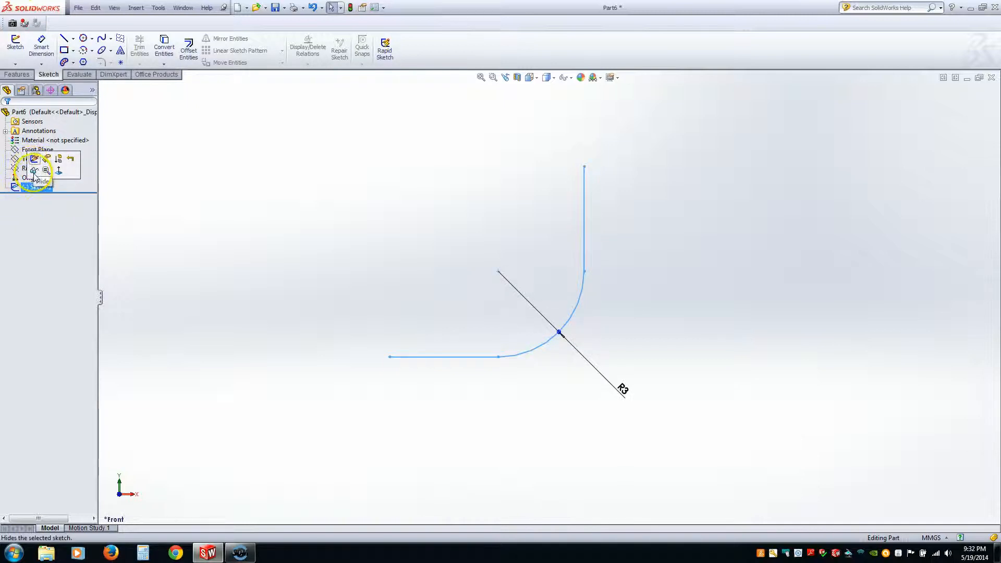
{"action": "left_click", "coordinate": [34, 159]}
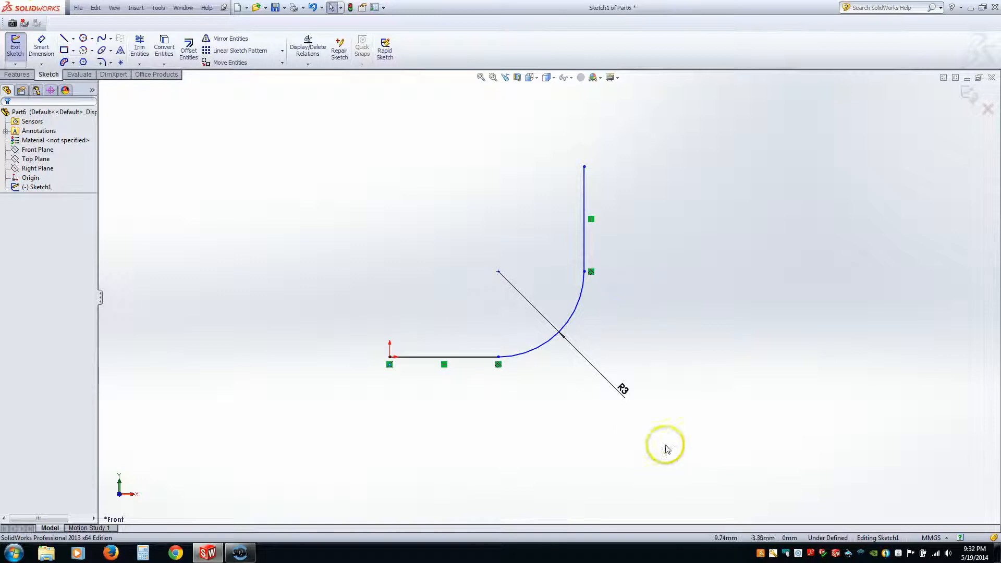
- Open the fillet's radius dimension for editing and accept it
{"action": "left_click", "coordinate": [623, 395]}
{"action": "double_click", "coordinate": [623, 395]}
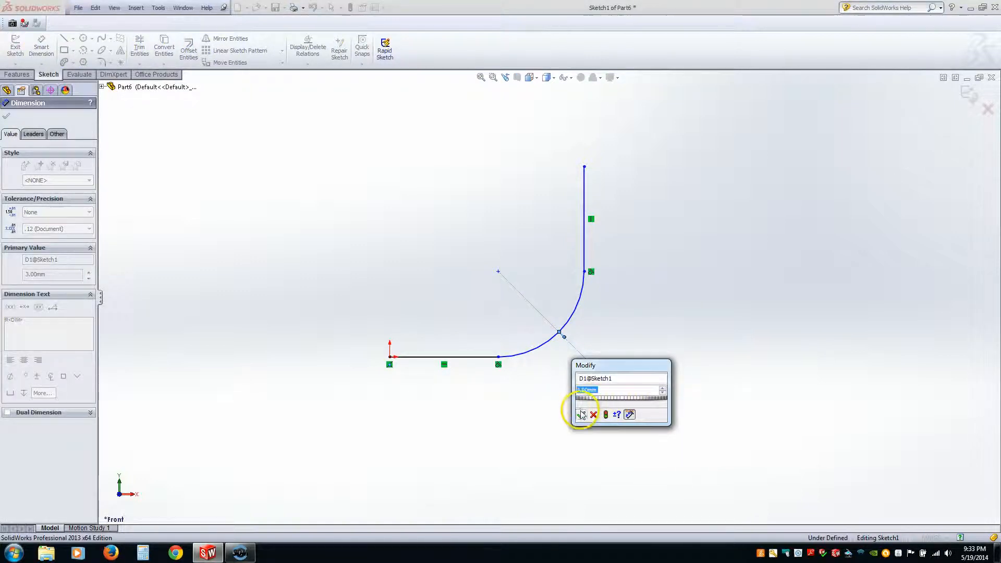
{"action": "left_click", "coordinate": [581, 414]}
{"action": "left_click", "coordinate": [629, 338]}
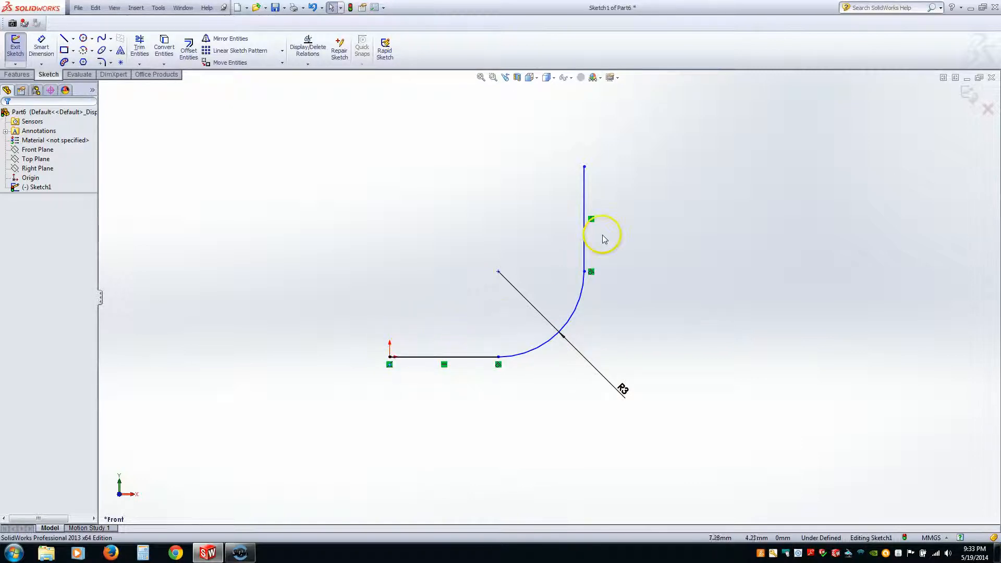
- Stretch the filleted profile by its endpoints until the vertical line lies about 10.1 mm from the origin and ends about 7.9 mm above it
{"action": "mouse_move", "coordinate": [583, 166]}
{"action": "left_mouse_down"}
{"action": "mouse_move", "coordinate": [577, 142]}
{"action": "mouse_move", "coordinate": [590, 114]}
{"action": "mouse_move", "coordinate": [605, 271]}
{"action": "mouse_move", "coordinate": [577, 183]}
{"action": "mouse_move", "coordinate": [708, 157]}
{"action": "left_mouse_up"}
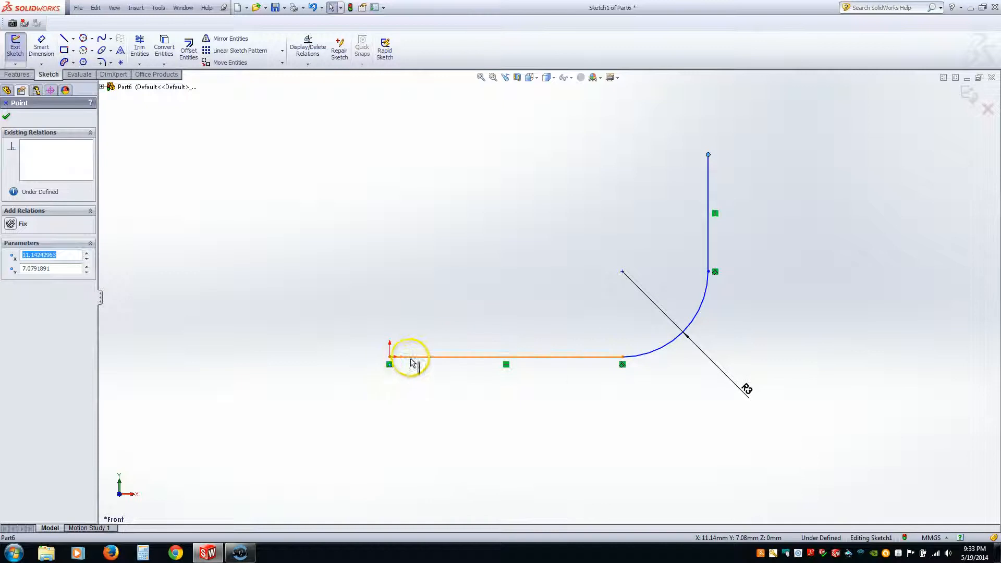
{"action": "left_click_drag", "start_coordinate": [622, 357], "coordinate": [600, 376]}
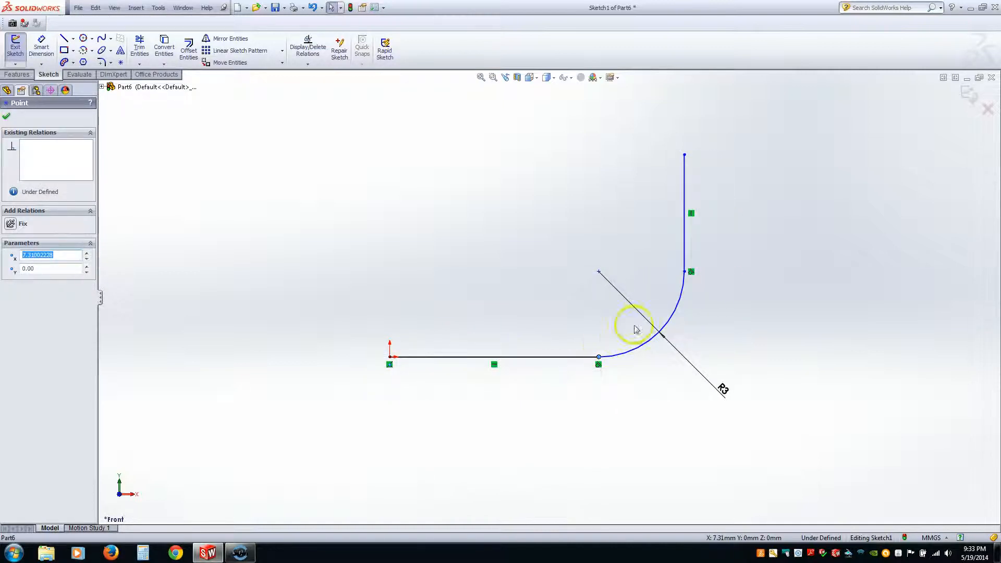
{"action": "left_click", "coordinate": [684, 272]}
{"action": "left_click_drag", "start_coordinate": [718, 264], "coordinate": [681, 205]}
{"action": "left_click_drag", "start_coordinate": [680, 155], "coordinate": [679, 130]}
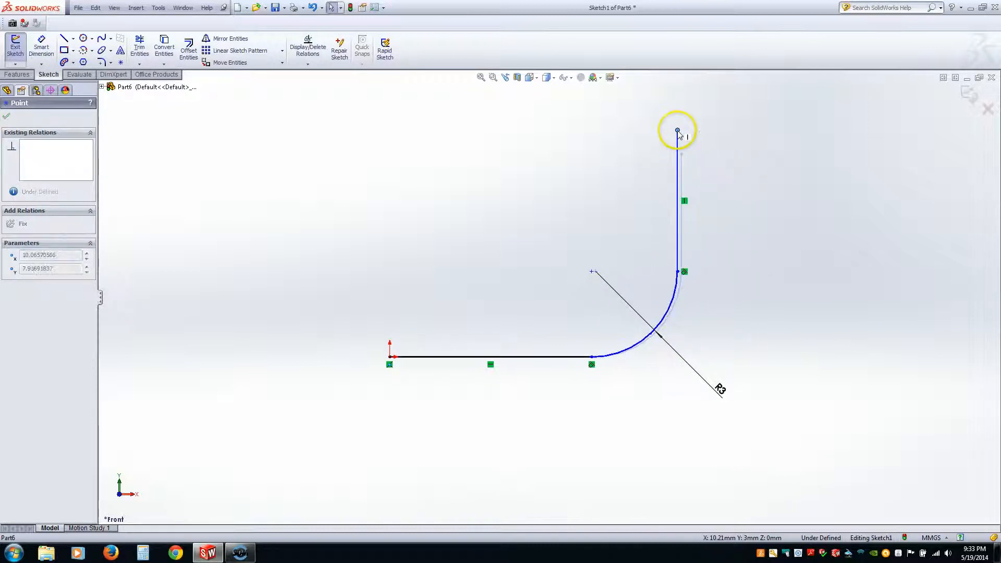
{"action": "left_click", "coordinate": [349, 225]}
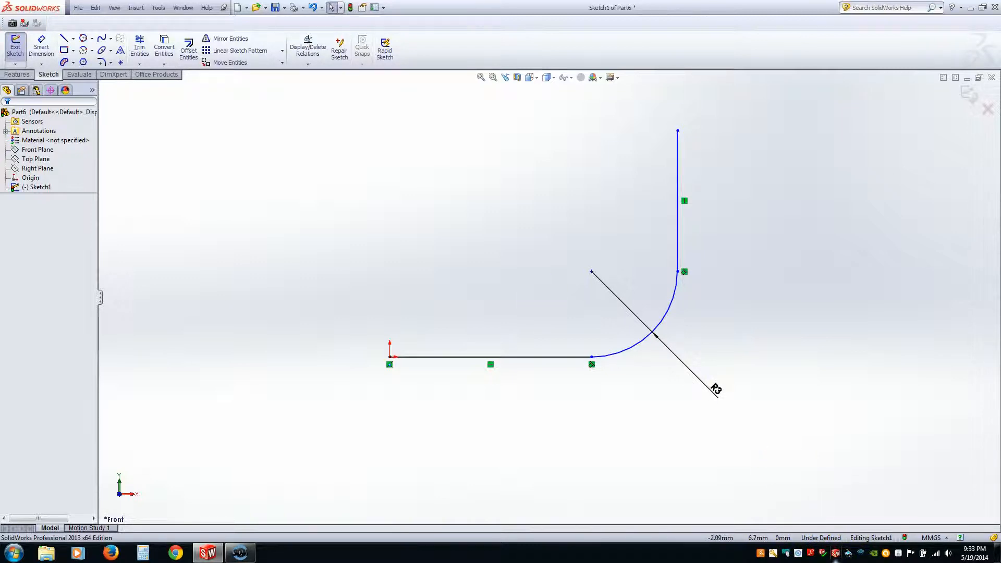
- Dimension the horizontal distance from the origin to the vertical line with Smart Dimension and accept the value
{"action": "left_click", "coordinate": [41, 46]}
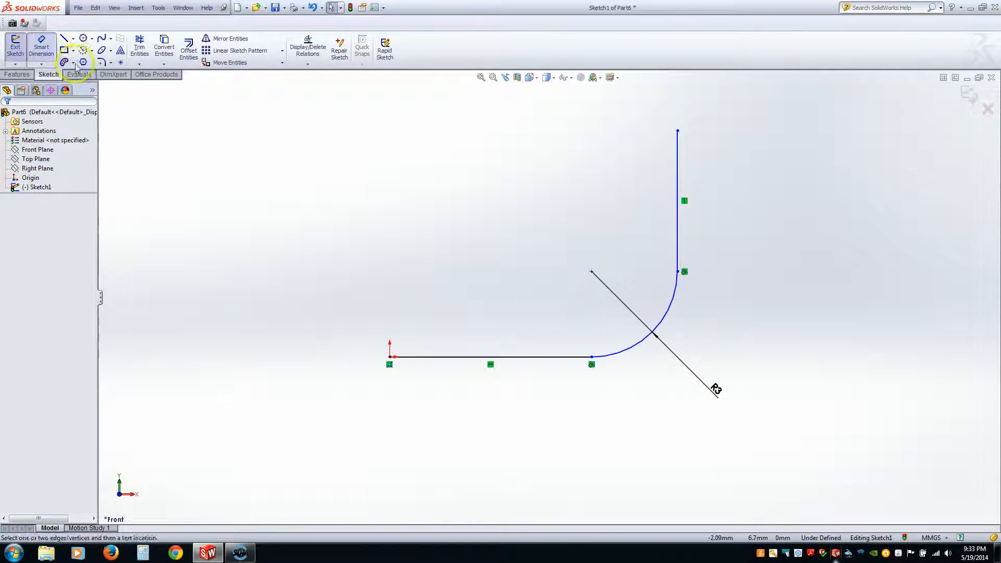
{"action": "left_click", "coordinate": [391, 358]}
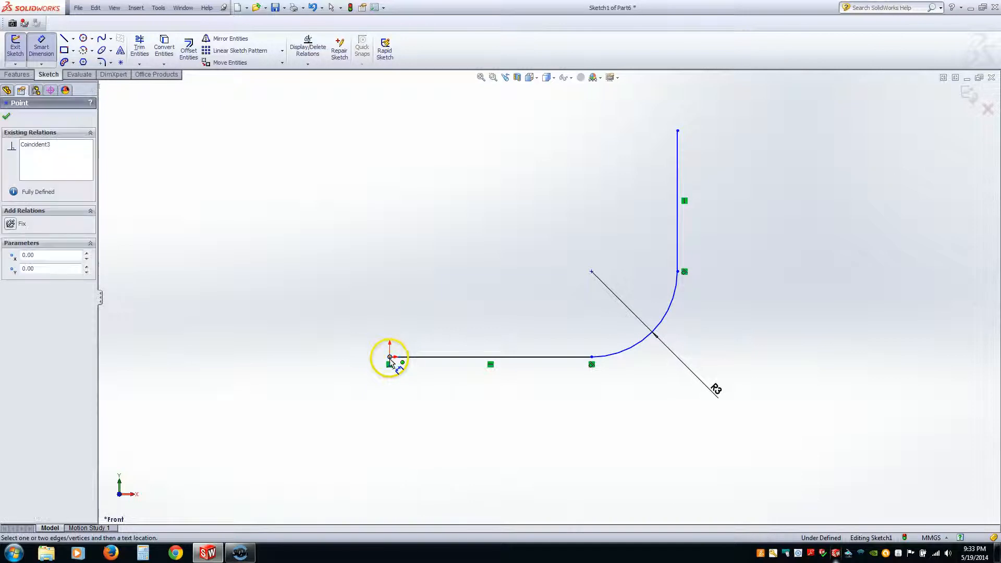
{"action": "left_click", "coordinate": [677, 155]}
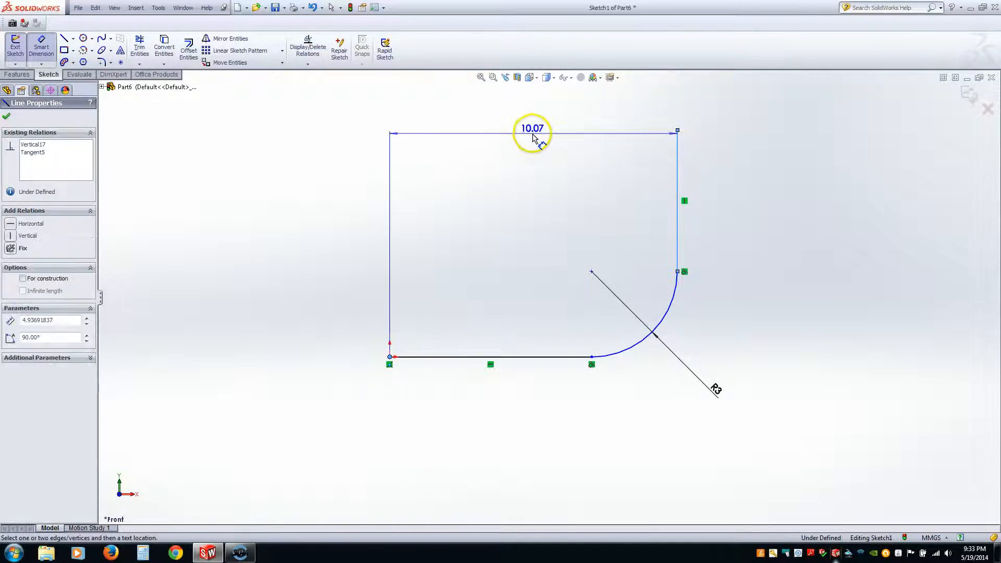
{"action": "left_click", "coordinate": [522, 120]}
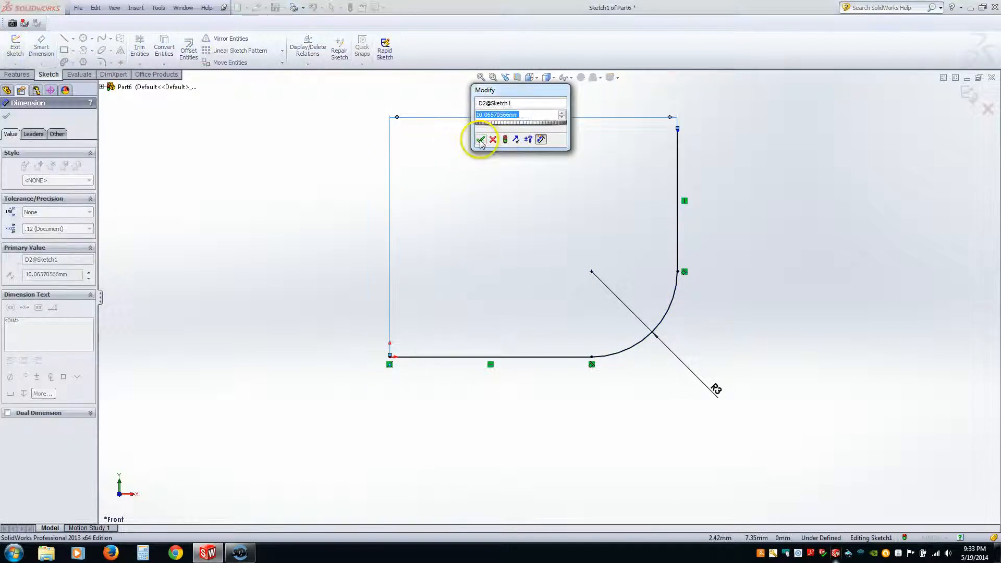
{"action": "left_click", "coordinate": [478, 139]}
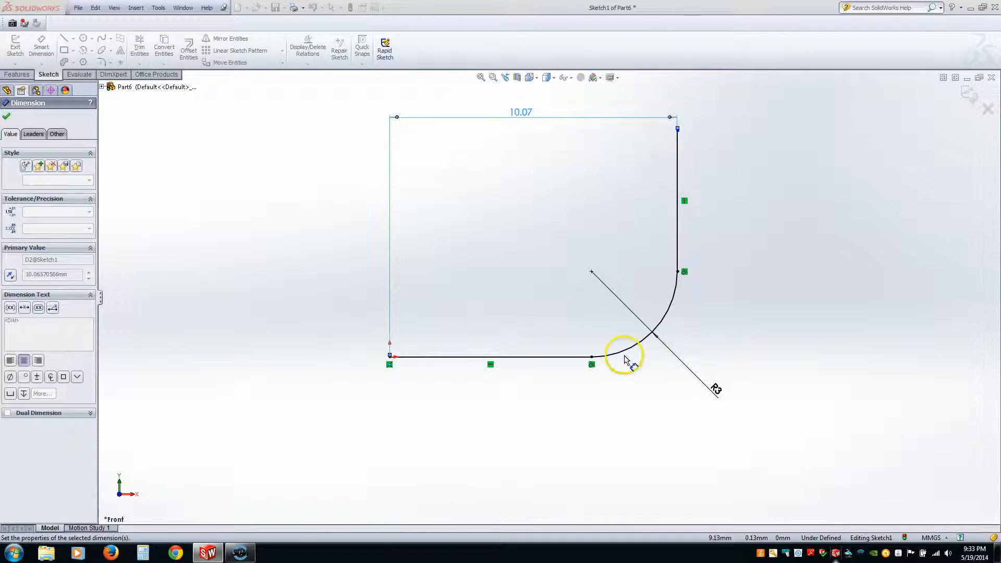
- Stretch the vertical line's upper endpoint upward until it lies about 9.4 mm above the origin
{"action": "left_click", "coordinate": [719, 149]}
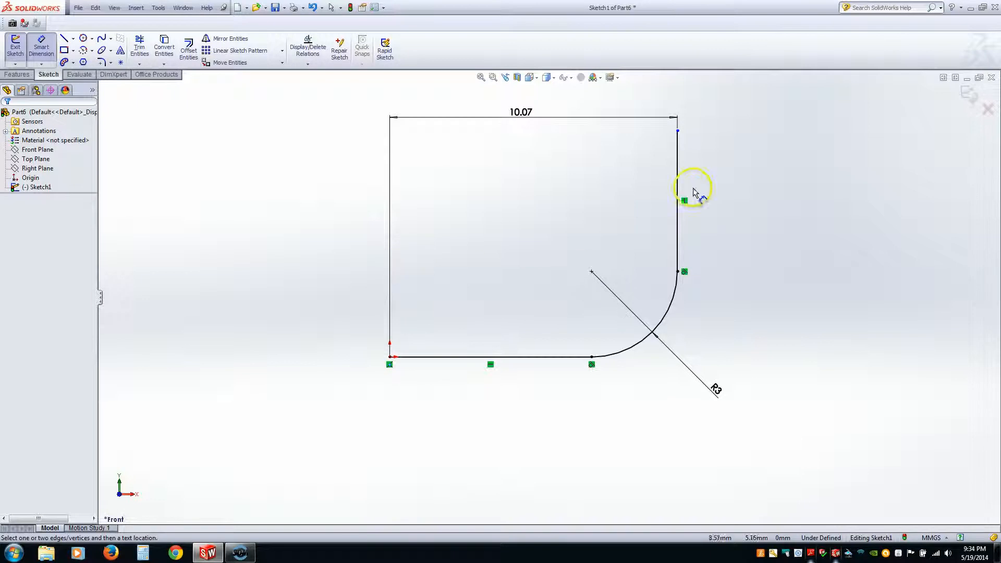
{"action": "left_click", "coordinate": [677, 130]}
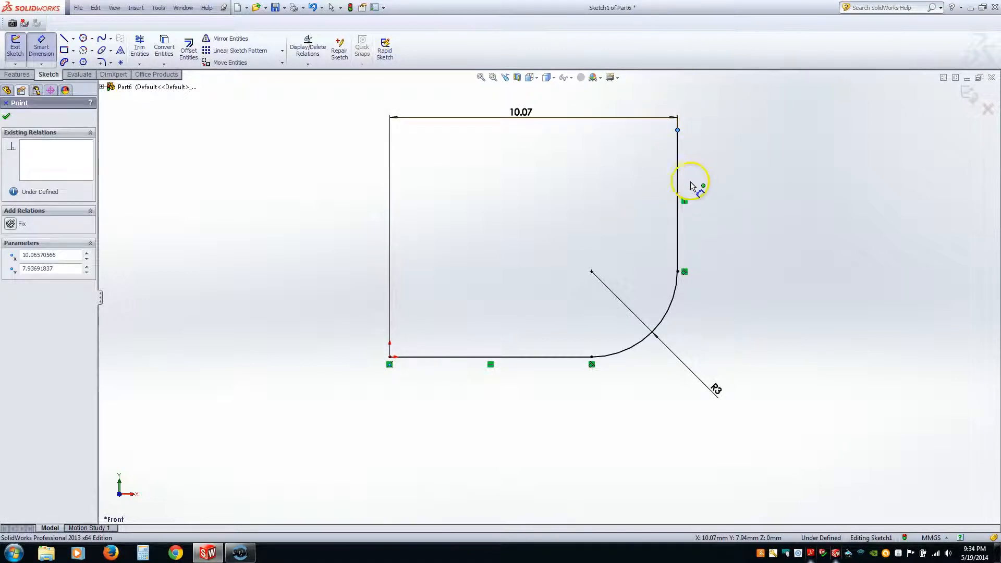
{"action": "left_click", "coordinate": [679, 131]}
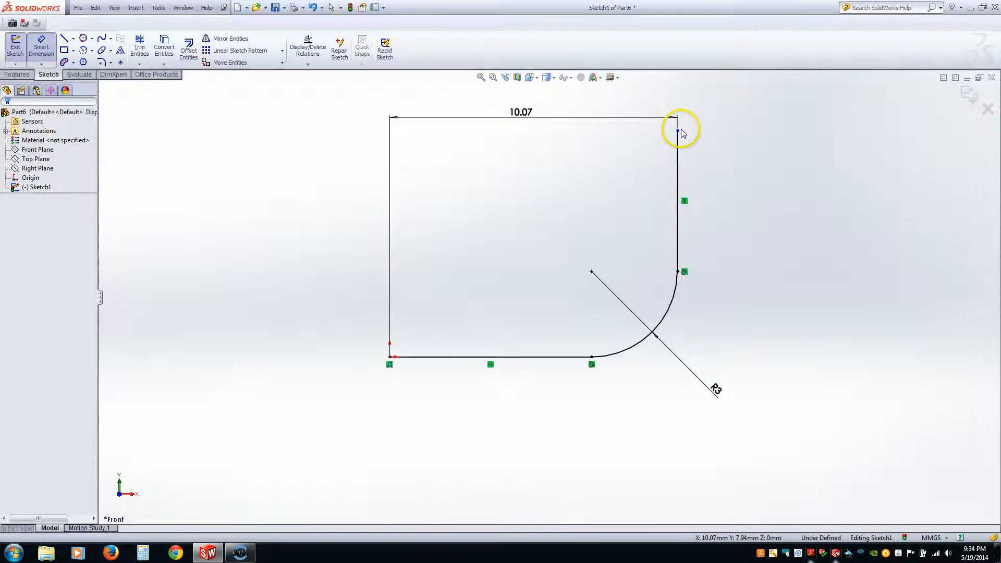
{"action": "left_click", "coordinate": [678, 131]}
{"action": "left_click_drag", "start_coordinate": [677, 131], "coordinate": [677, 88]}
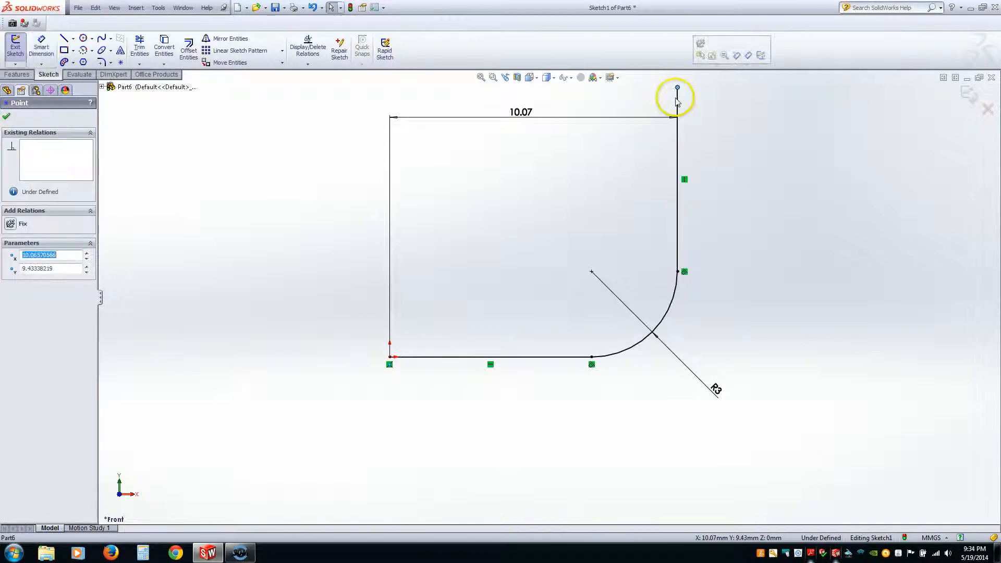
- Dimension the vertical distance from the horizontal line to the vertical line's upper endpoint with Smart Dimension and accept the value
{"action": "left_click", "coordinate": [41, 42]}
{"action": "left_click", "coordinate": [41, 42]}
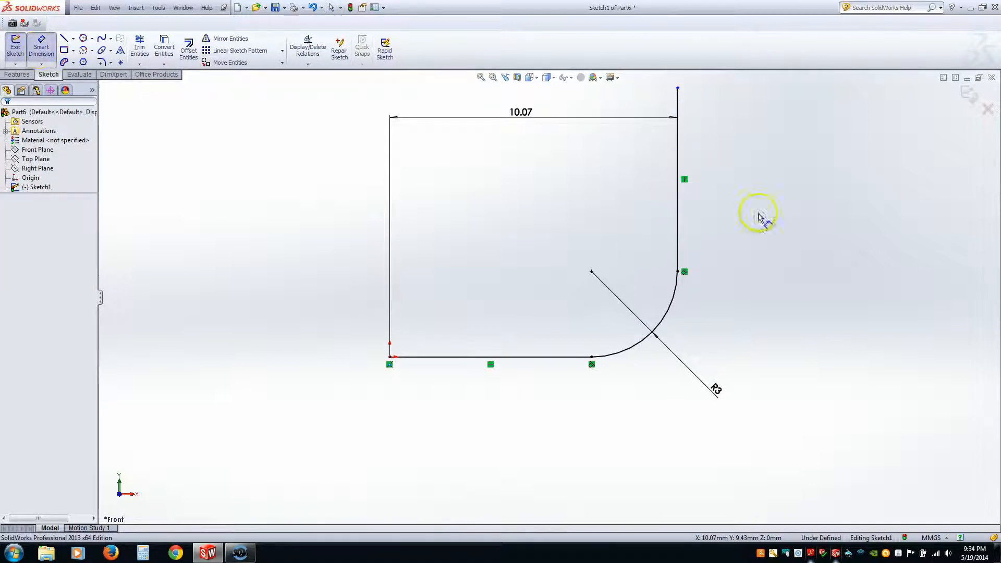
{"action": "left_click", "coordinate": [678, 87]}
{"action": "left_click", "coordinate": [404, 357]}
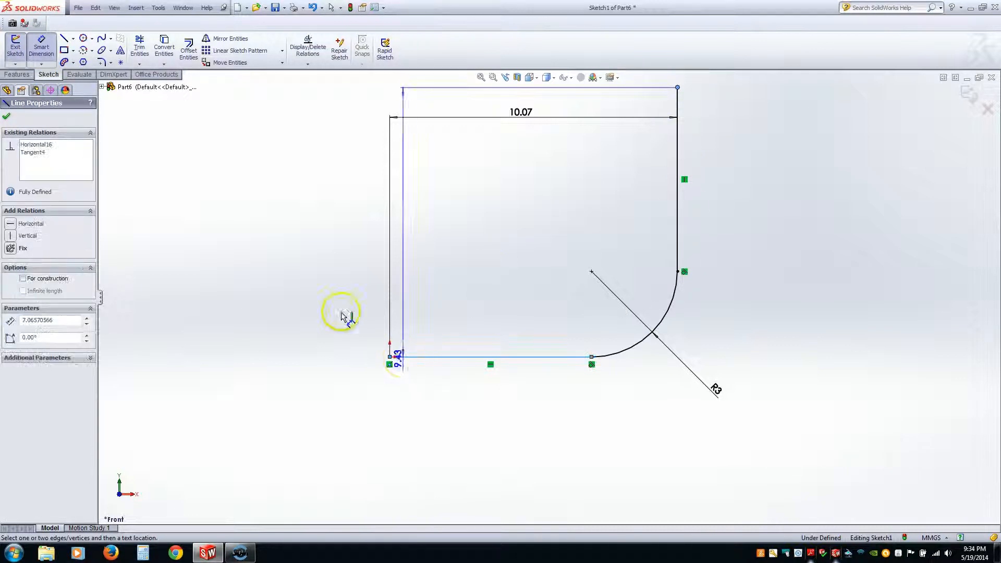
{"action": "left_click", "coordinate": [198, 244]}
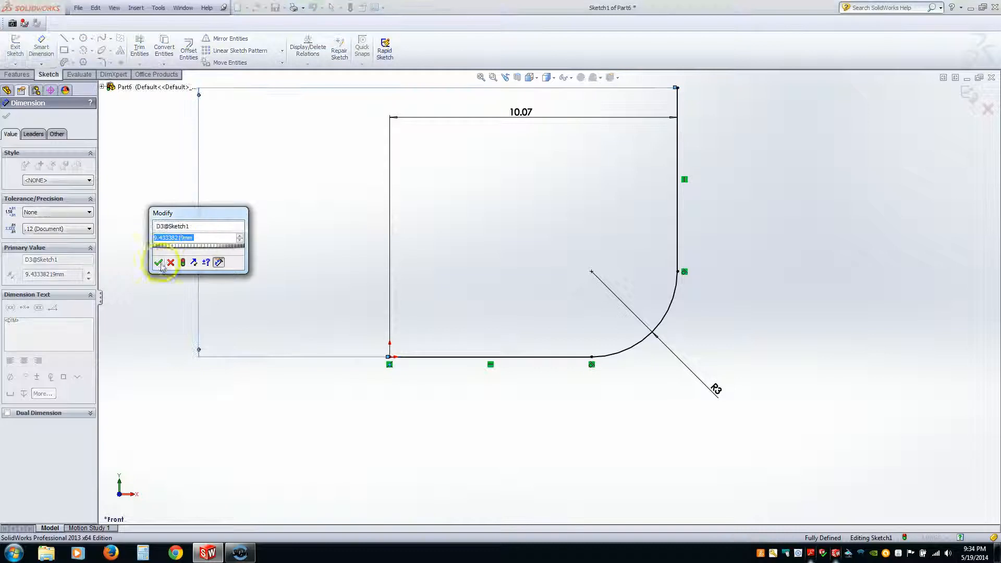
{"action": "left_click", "coordinate": [158, 263]}
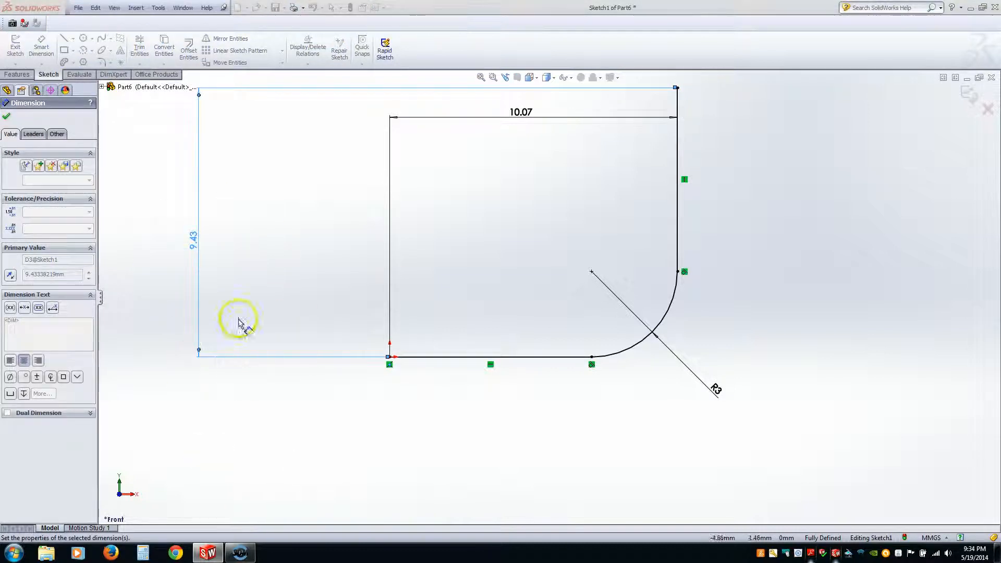
{"action": "left_click", "coordinate": [348, 308]}
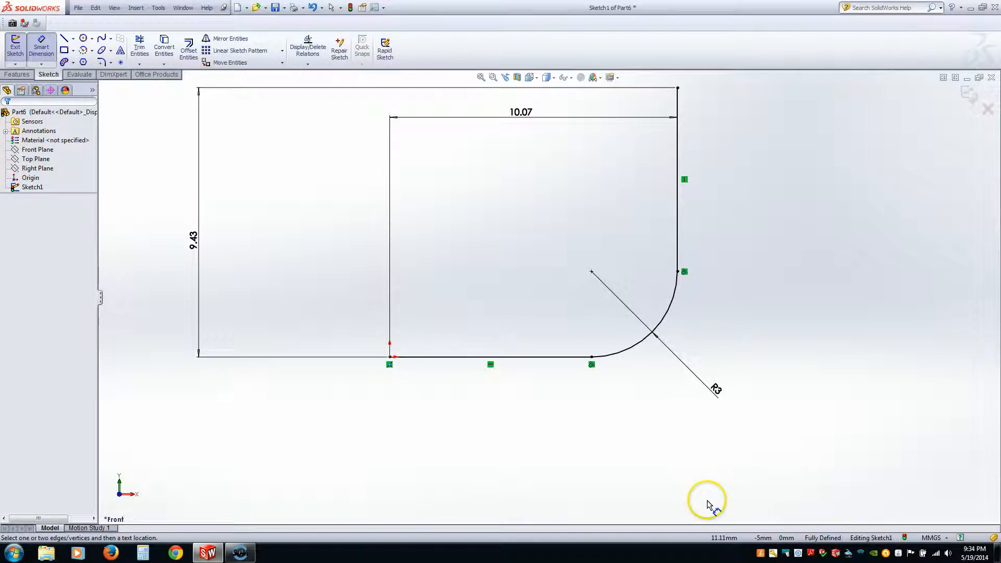
- Delete the fillet's radius dimension and the profile's horizontal and vertical dimensions
{"action": "key", "text": "Escape"}
{"action": "left_click", "coordinate": [716, 390]}
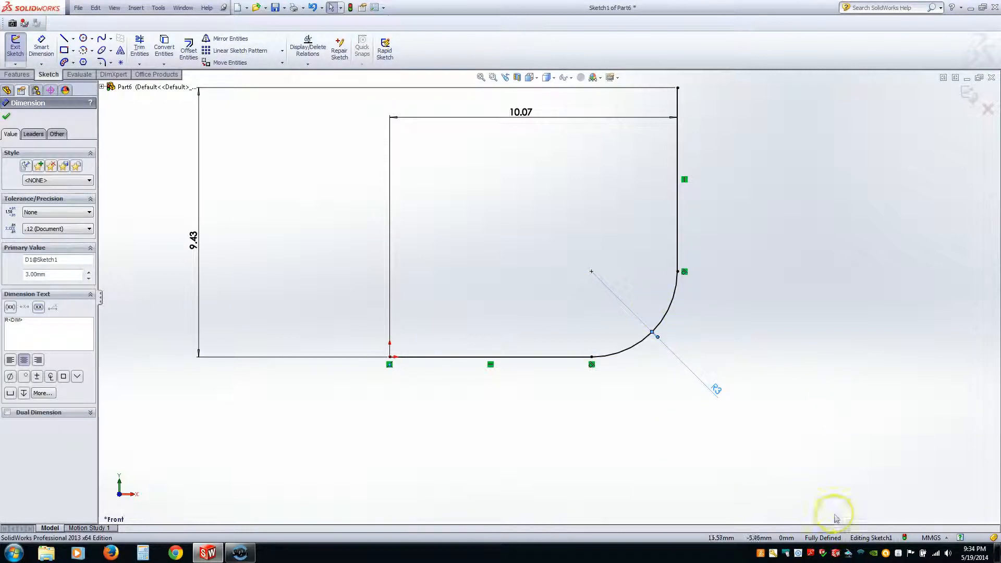
{"action": "key", "text": "Delete"}
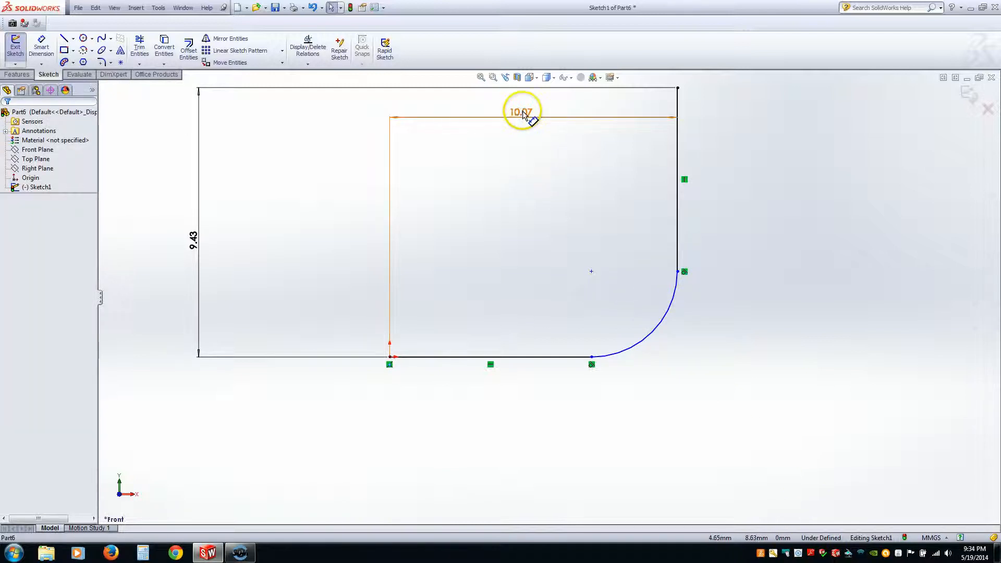
{"action": "left_click", "coordinate": [523, 113]}
{"action": "key", "text": "Delete"}
{"action": "left_click", "coordinate": [194, 241]}
{"action": "key", "text": "Delete"}
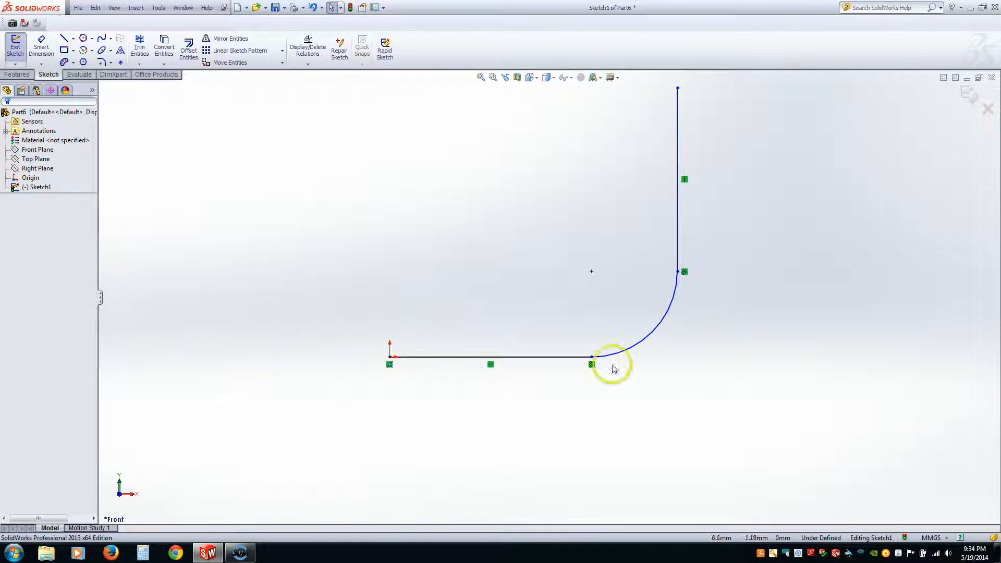
{"action": "scroll", "coordinate": [507, 196], "scroll_direction": "up", "scroll_amount": 4}
{"action": "scroll", "coordinate": [507, 196], "scroll_direction": "down", "scroll_amount": 1}
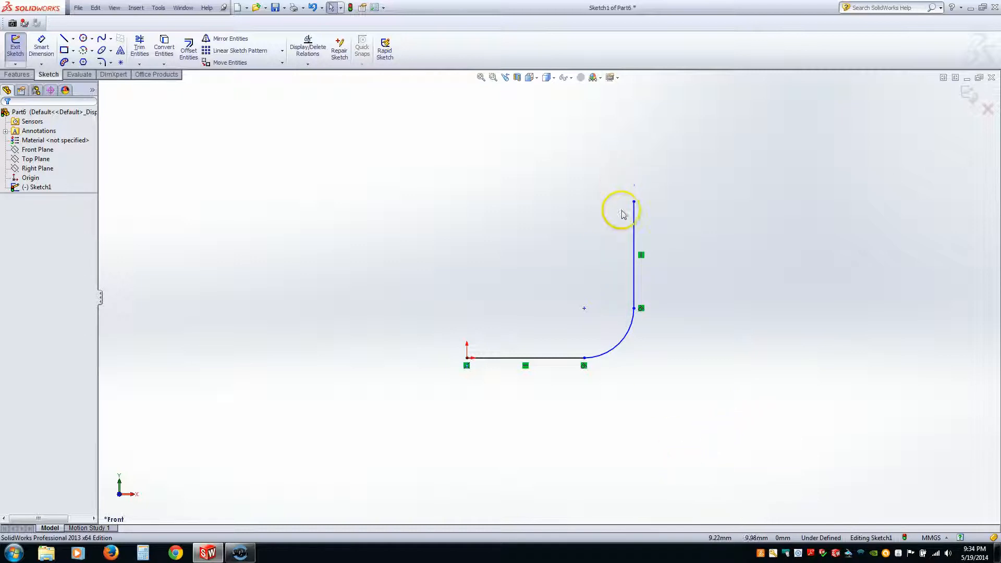
{"action": "scroll", "coordinate": [637, 276], "scroll_direction": "down", "scroll_amount": 3}
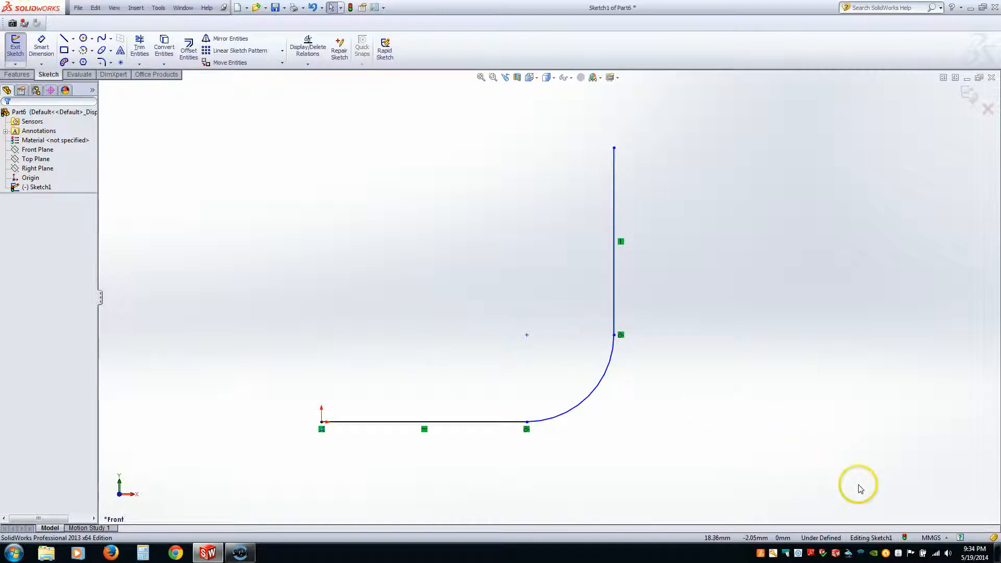
{"action": "left_click", "coordinate": [946, 540]}
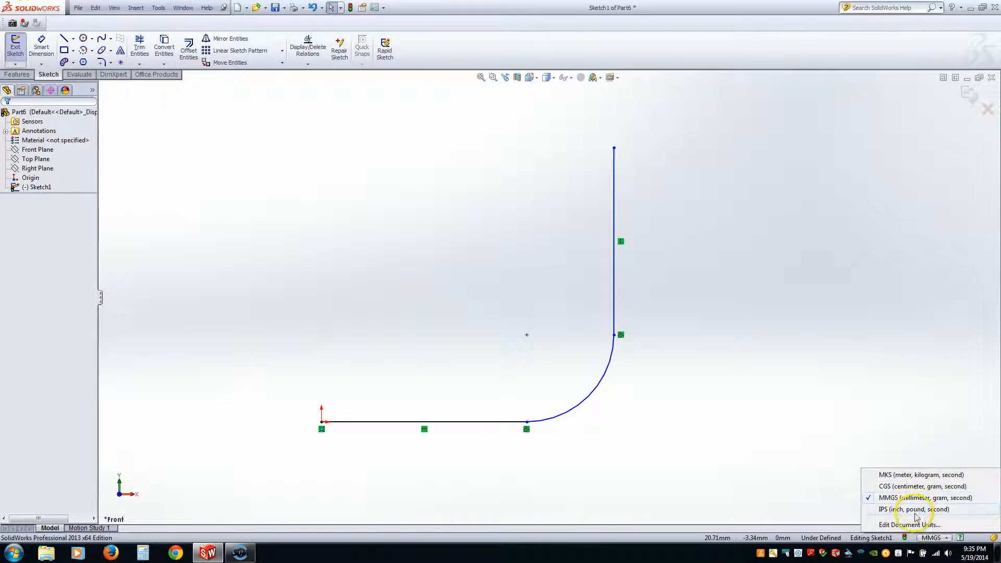
{"action": "left_click", "coordinate": [869, 364]}
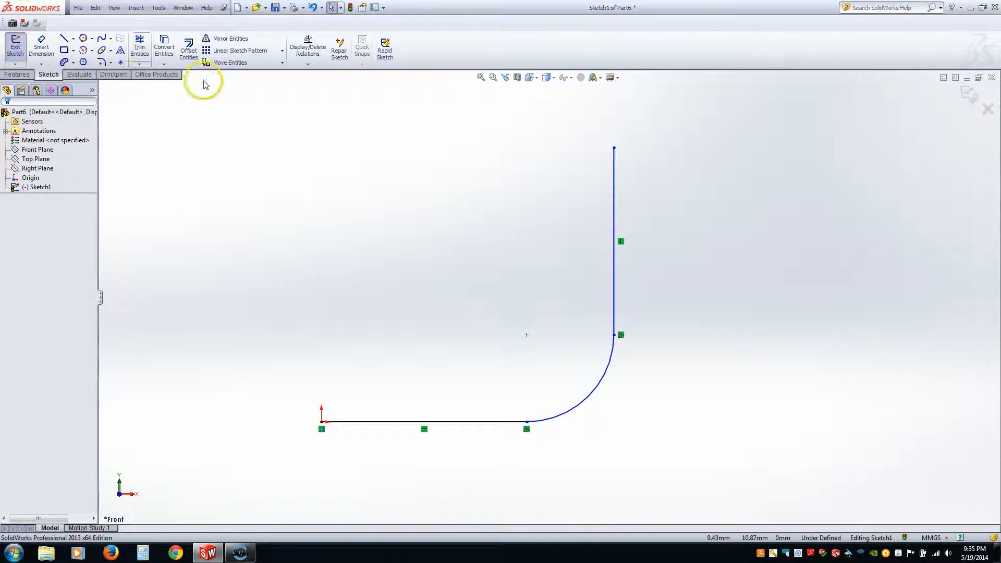
- Add the sketch text "point" and move it above the horizontal line, just beside the upper part of the vertical line
{"action": "left_click", "coordinate": [120, 50]}
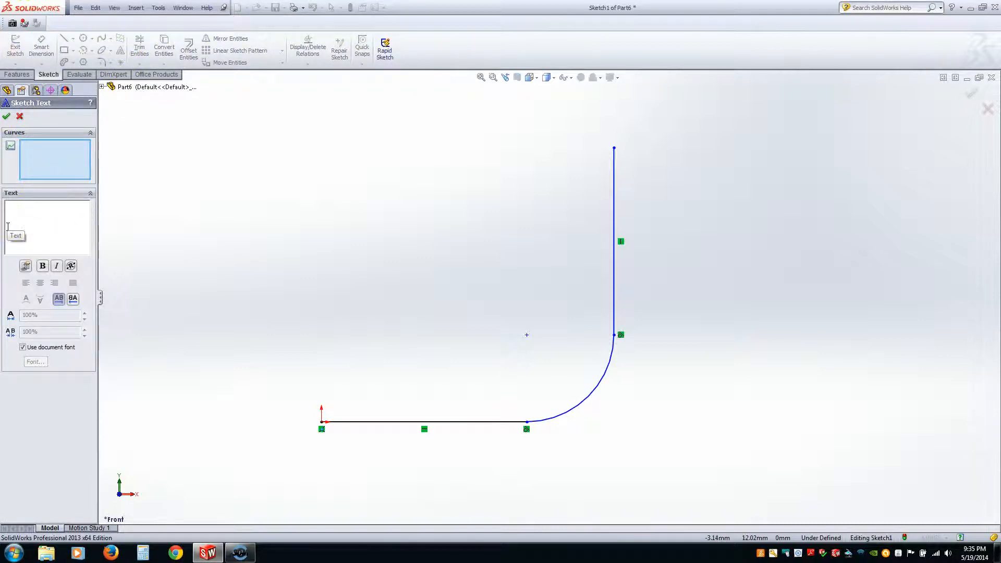
{"action": "type", "text": "point"}
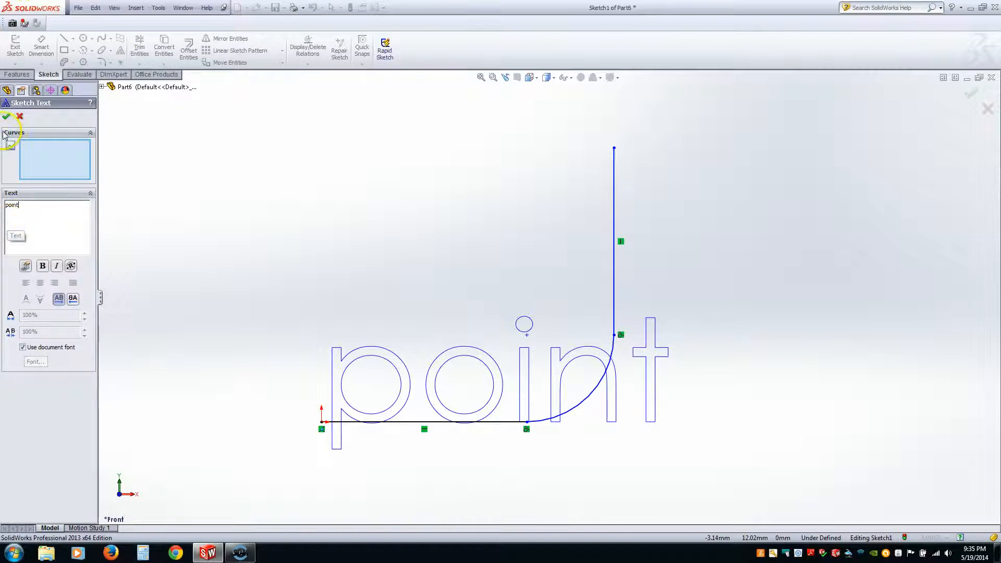
{"action": "left_click", "coordinate": [8, 115]}
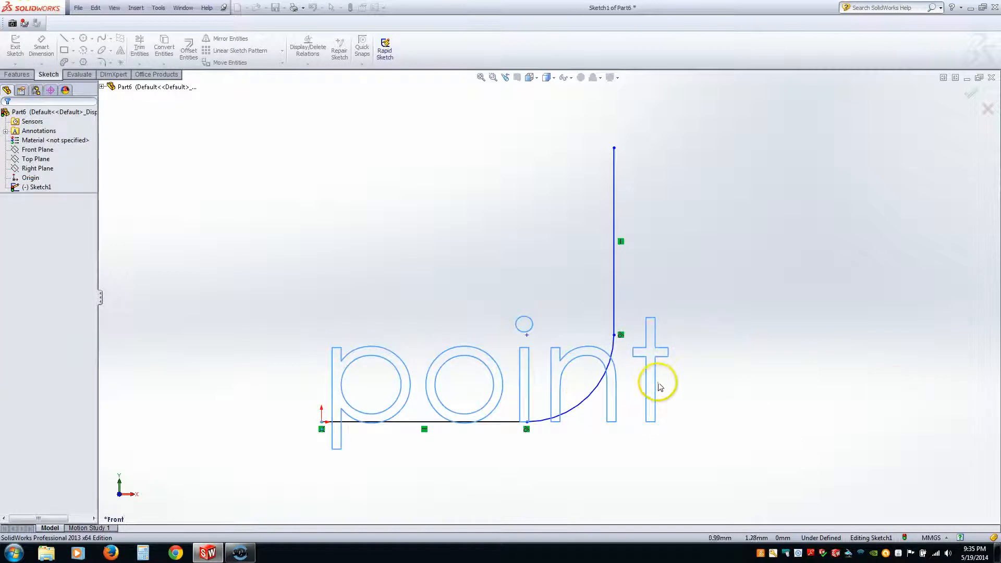
{"action": "left_click_drag", "start_coordinate": [657, 381], "coordinate": [632, 234]}
{"action": "mouse_move", "coordinate": [503, 311]}
{"action": "left_mouse_down"}
{"action": "mouse_move", "coordinate": [505, 334]}
{"action": "mouse_move", "coordinate": [459, 289]}
{"action": "mouse_move", "coordinate": [414, 174]}
{"action": "mouse_move", "coordinate": [417, 186]}
{"action": "left_mouse_up"}
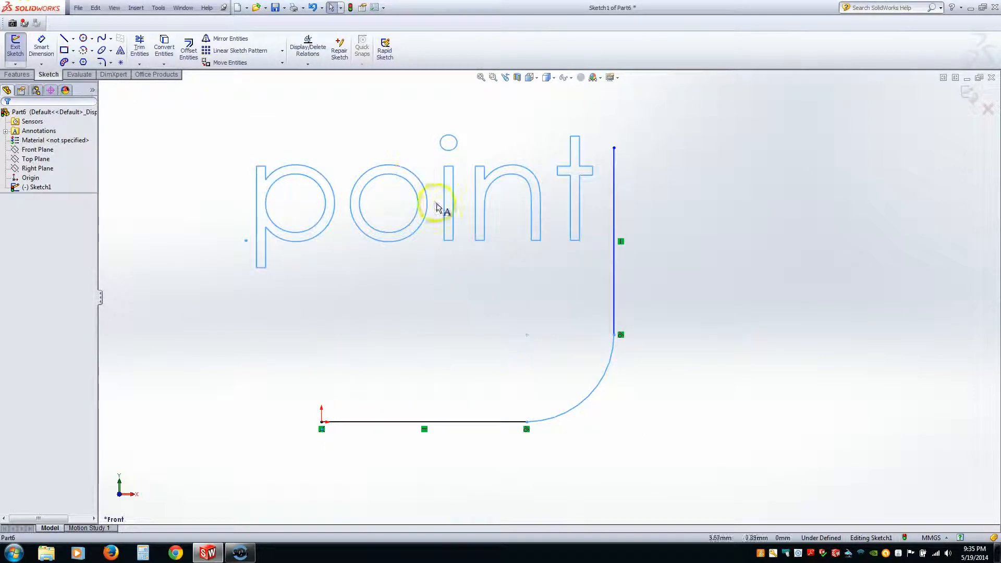
{"action": "left_click", "coordinate": [762, 232]}
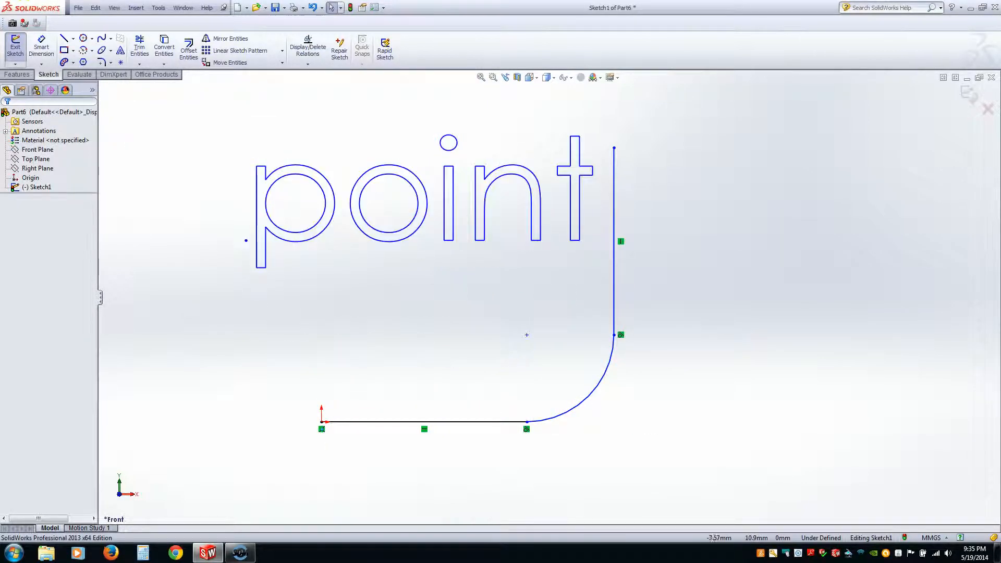
- Place three free sketch points inside the profile at about (3.8, 4.6), (1.5, 1.9) and (5.1, 1.9) mm
{"action": "left_click", "coordinate": [120, 63]}
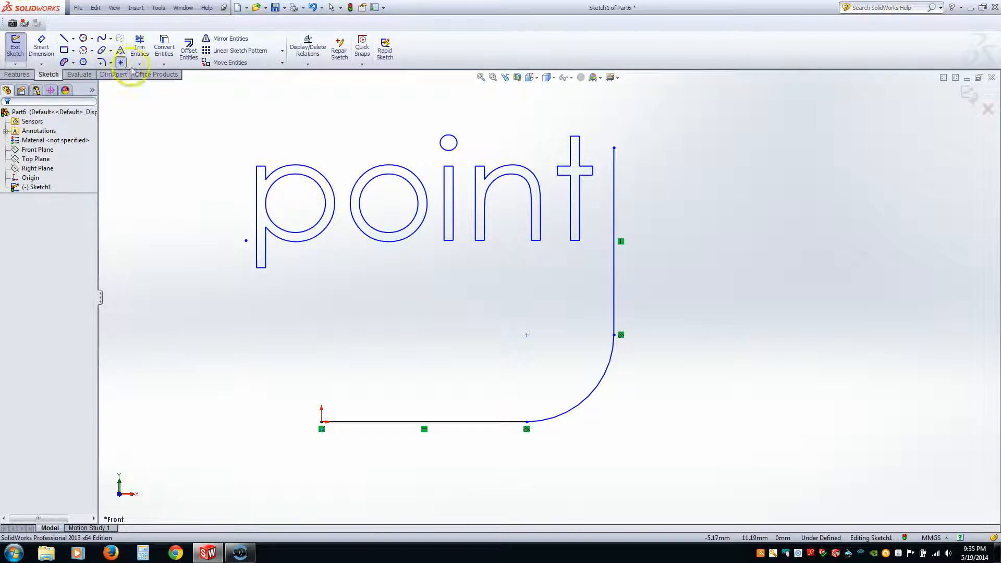
{"action": "left_click", "coordinate": [430, 289]}
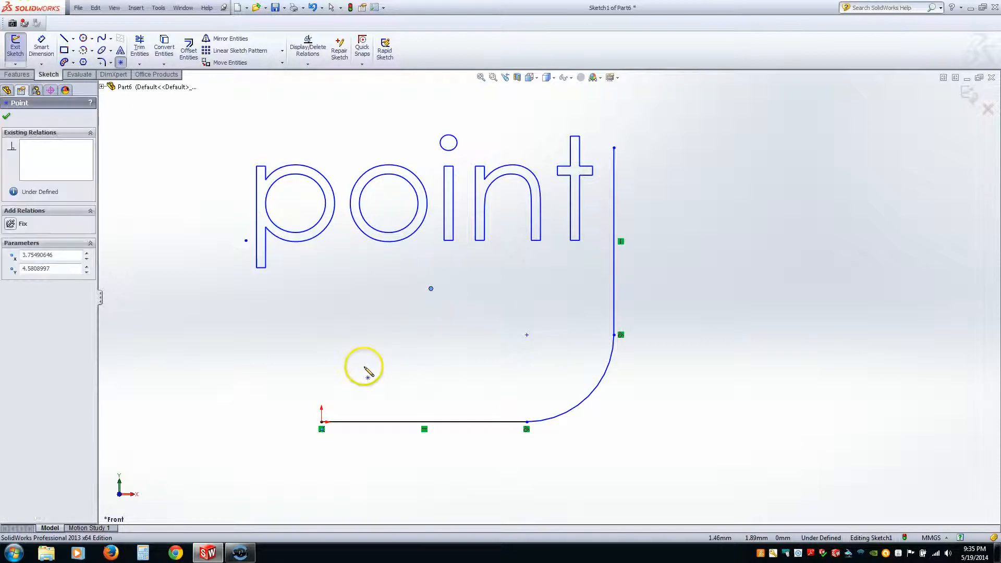
{"action": "left_click", "coordinate": [470, 364]}
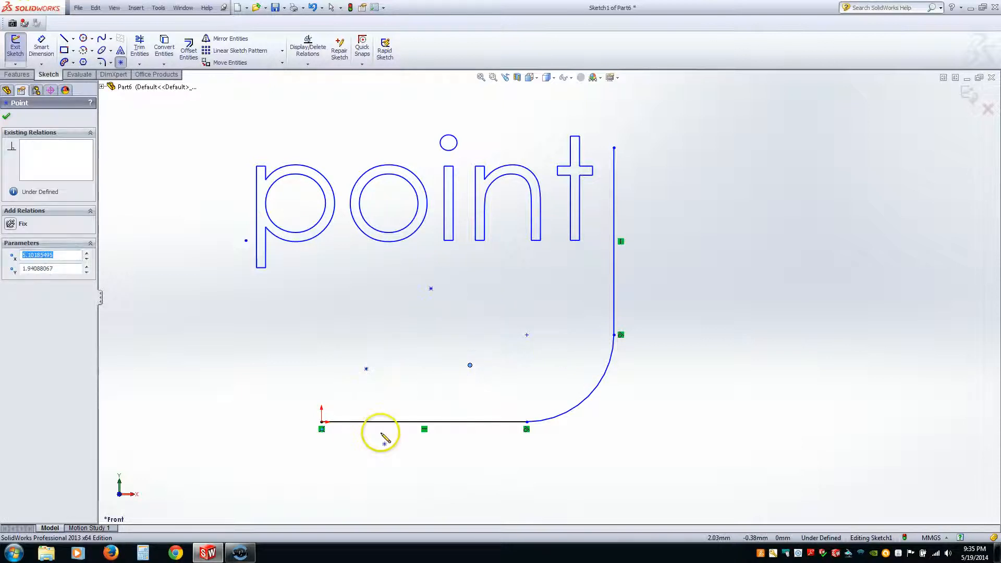
{"action": "key", "text": "Escape"}
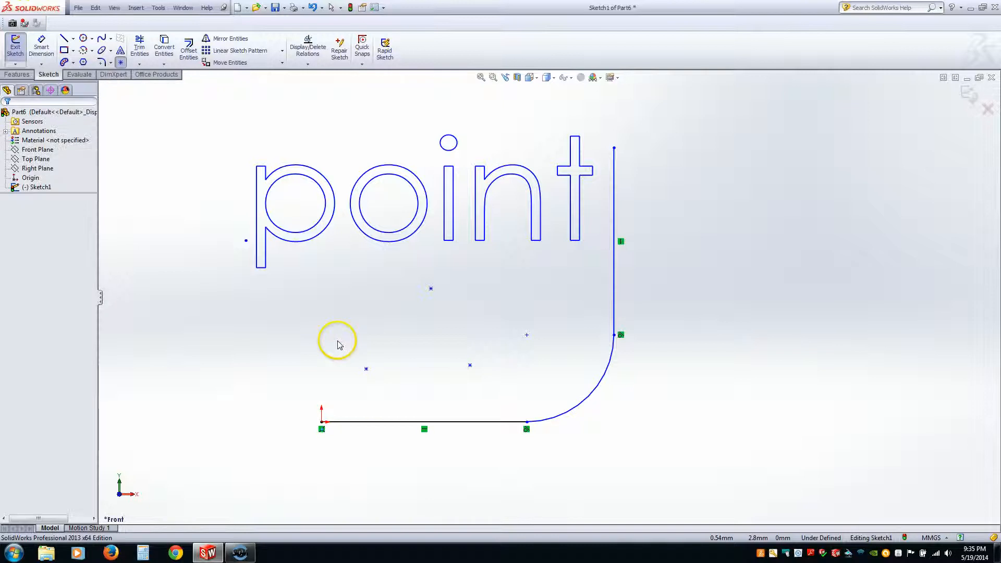
{"action": "key", "text": "Escape"}
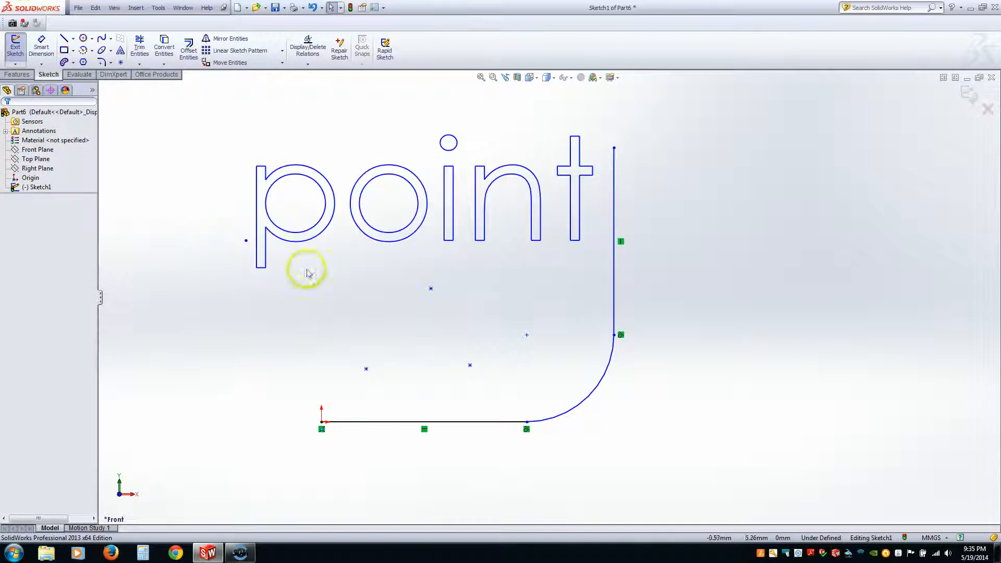
- Place a sketch point on the midpoint of the horizontal line
{"action": "left_click", "coordinate": [121, 63]}
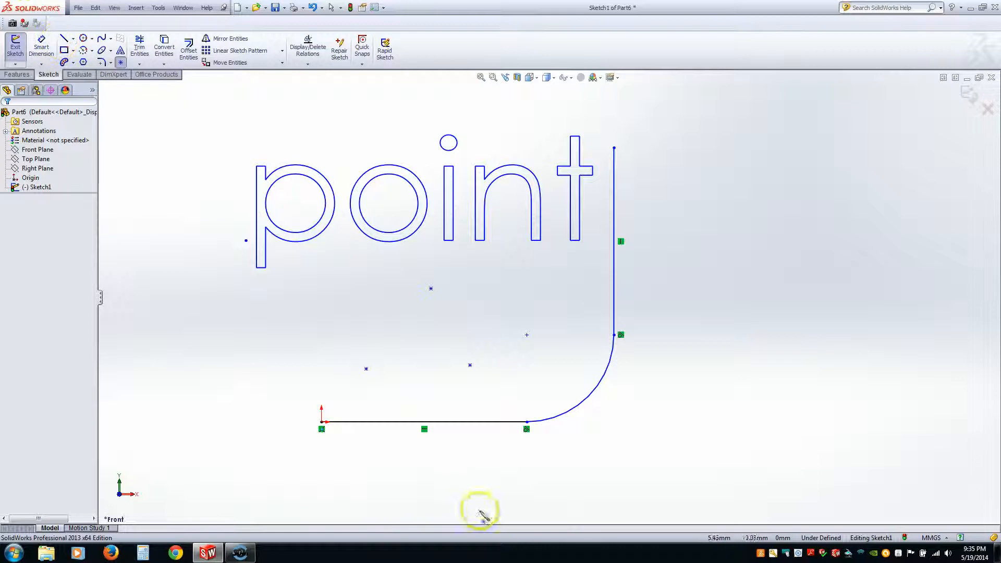
{"action": "left_click", "coordinate": [424, 422]}
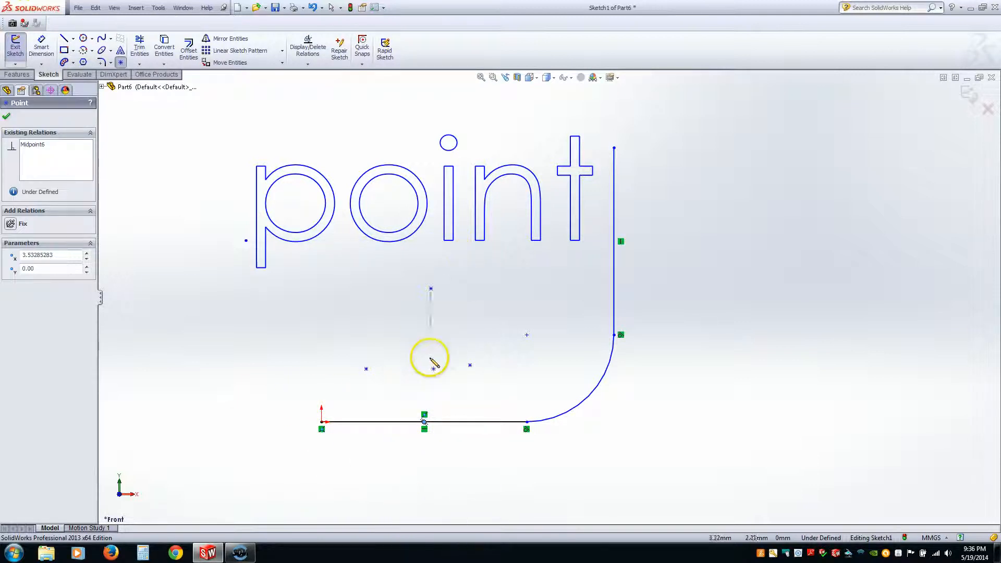
{"action": "key", "text": "Escape"}
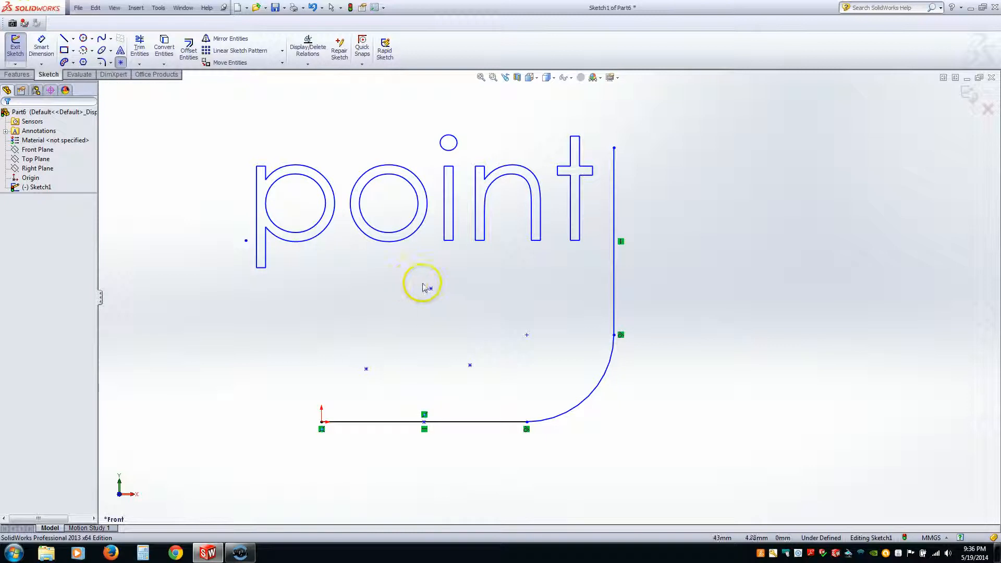
- Delete the three free sketch points between the text and the horizontal line
{"action": "left_click", "coordinate": [431, 289]}
{"action": "key", "text": "Delete"}
{"action": "left_click", "coordinate": [469, 365]}
{"action": "key", "text": "Delete"}
{"action": "left_click", "coordinate": [366, 369]}
{"action": "key", "text": "Delete"}
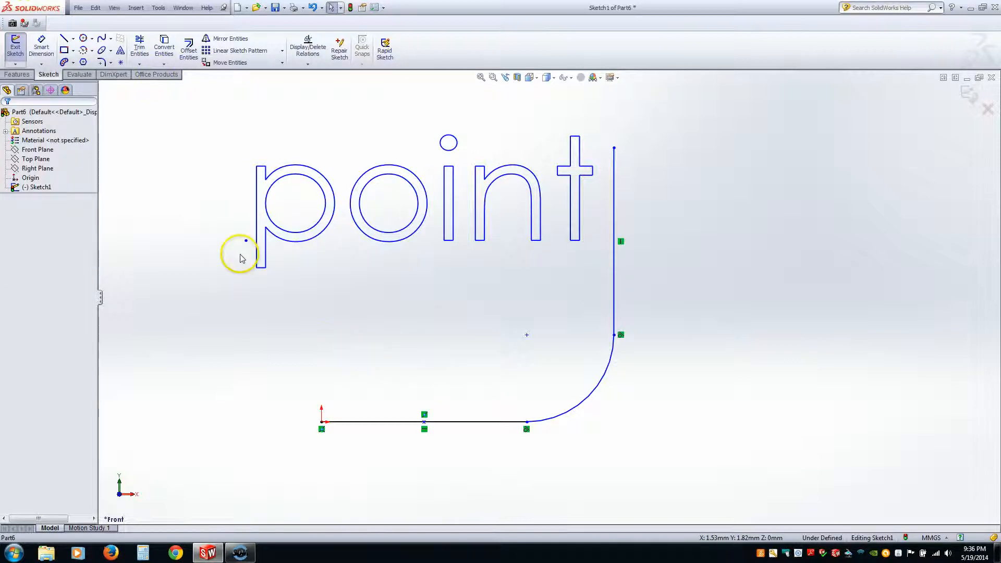
{"action": "left_click", "coordinate": [164, 64]}
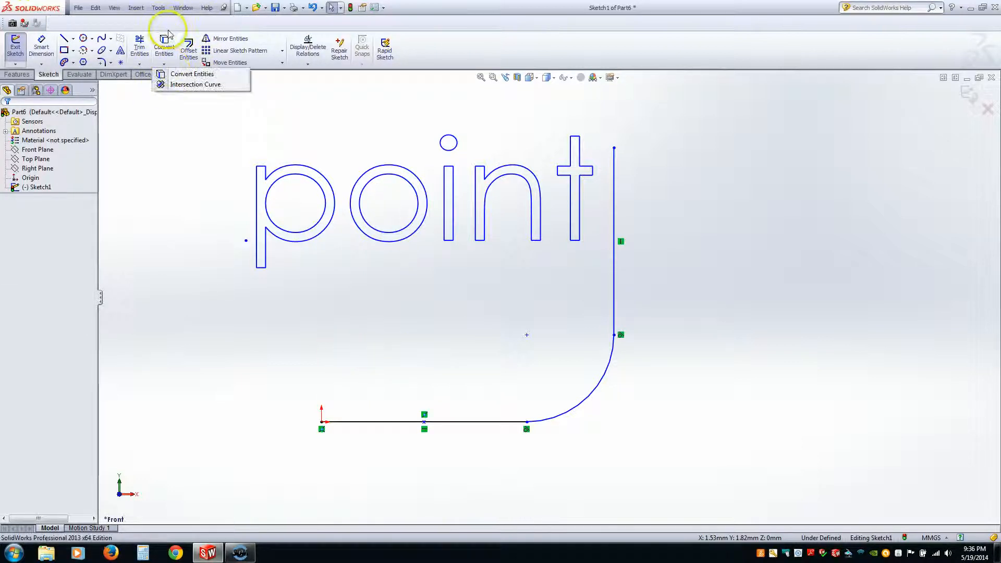
{"action": "left_click", "coordinate": [201, 350]}
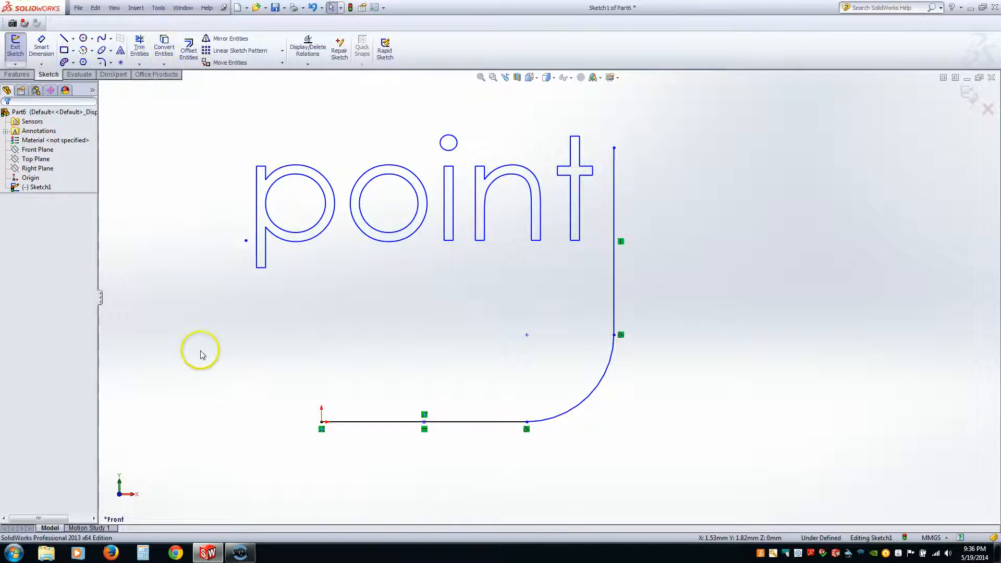
{"action": "left_click", "coordinate": [163, 65]}
{"action": "left_click", "coordinate": [188, 152]}
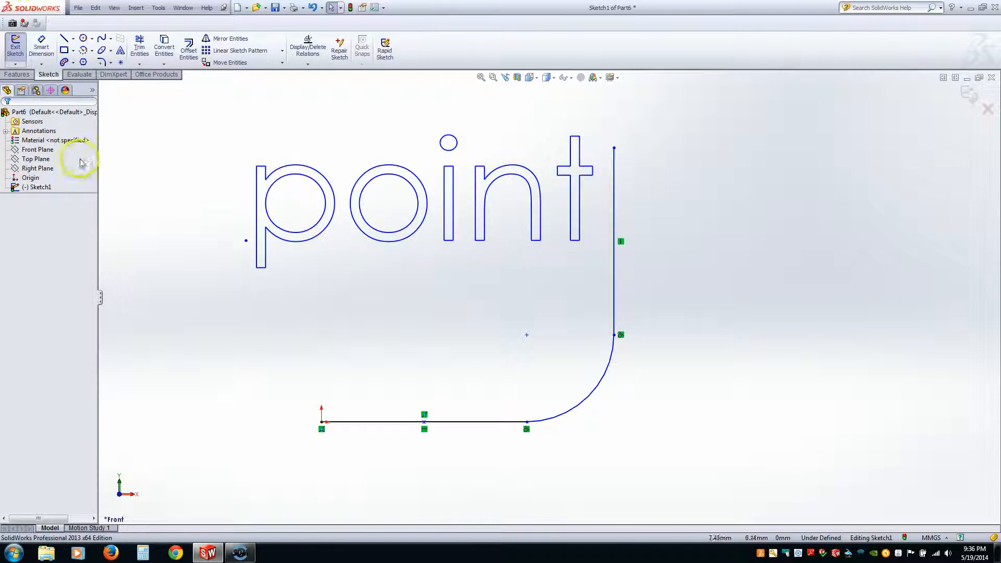
{"action": "scroll", "coordinate": [258, 145], "scroll_direction": "up", "scroll_amount": 2}
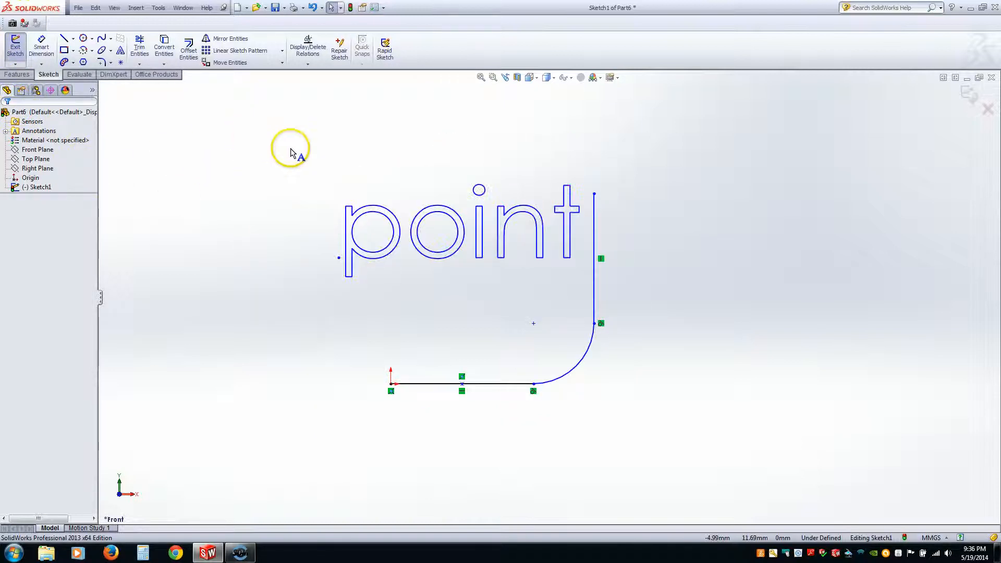